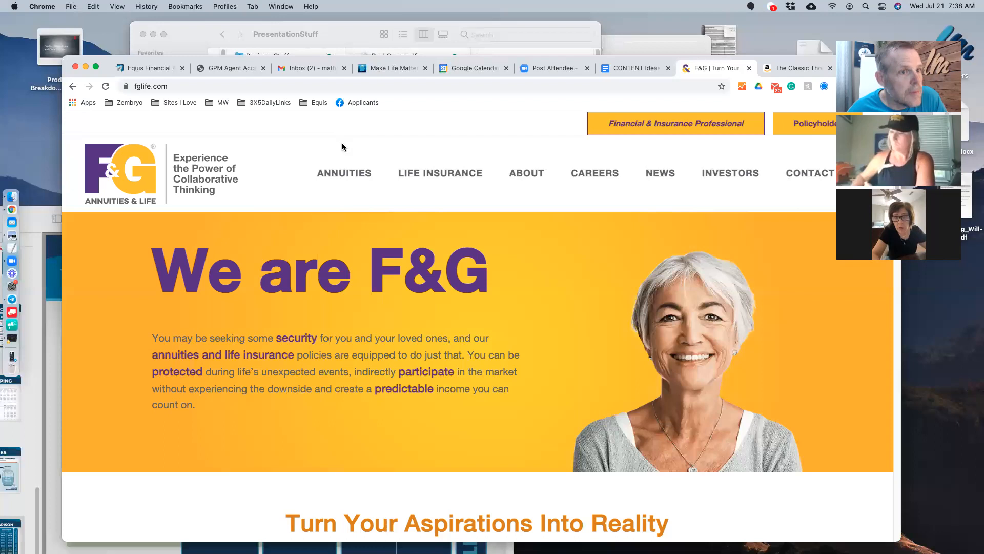
# - Open the Financial & Insurance Professional area of fglife.com
pyautogui.click(693, 131)
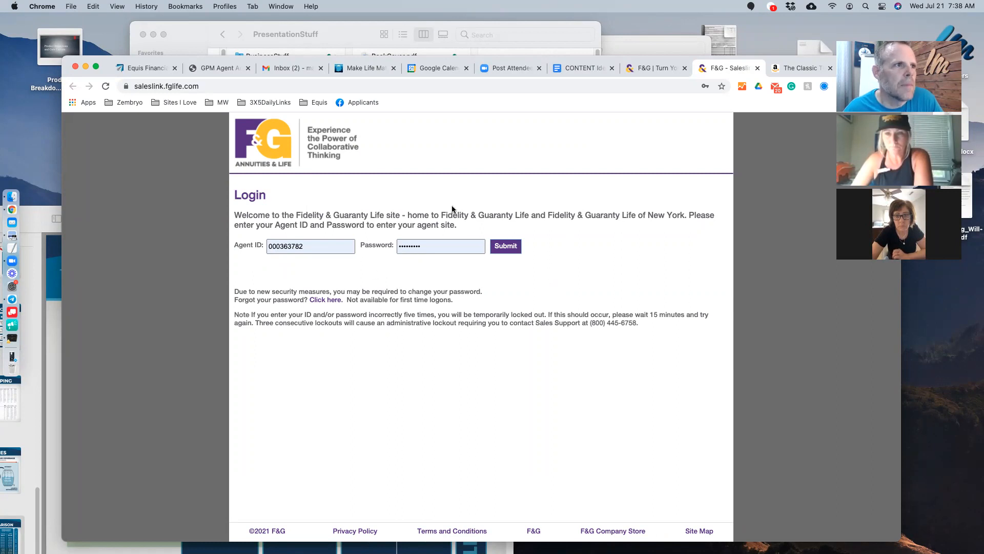
# - Sign in to SalesLink and go to Illustrations under Sales Tools
pyautogui.click(501, 251)
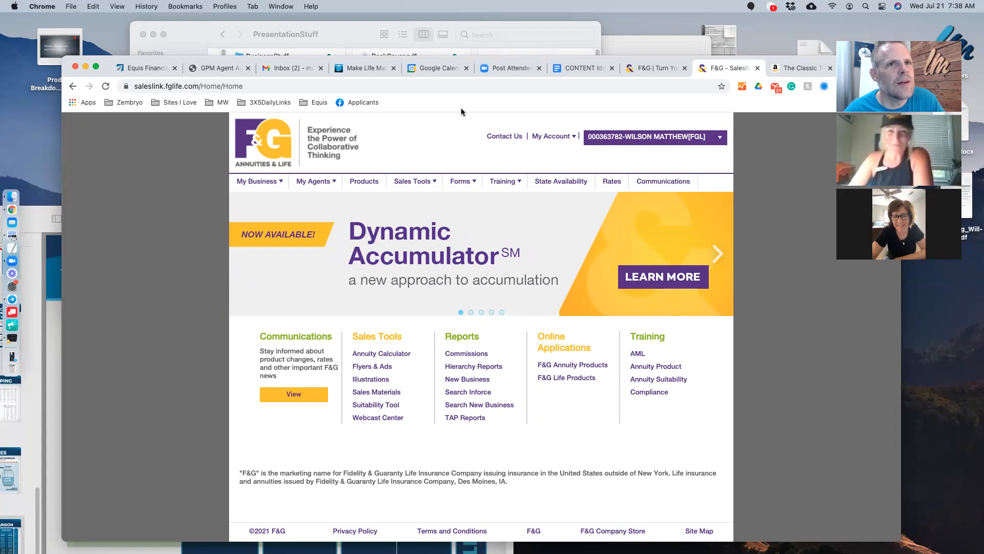
pyautogui.click(385, 380)
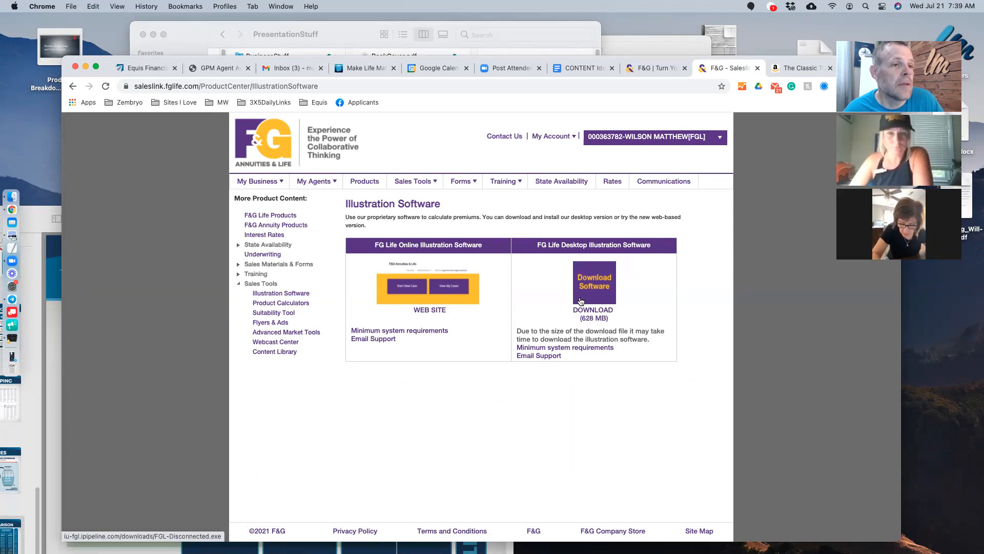
# - Launch the FG Life Online Illustration Software (iGO) from the Illustration Software page
pyautogui.click(445, 299)
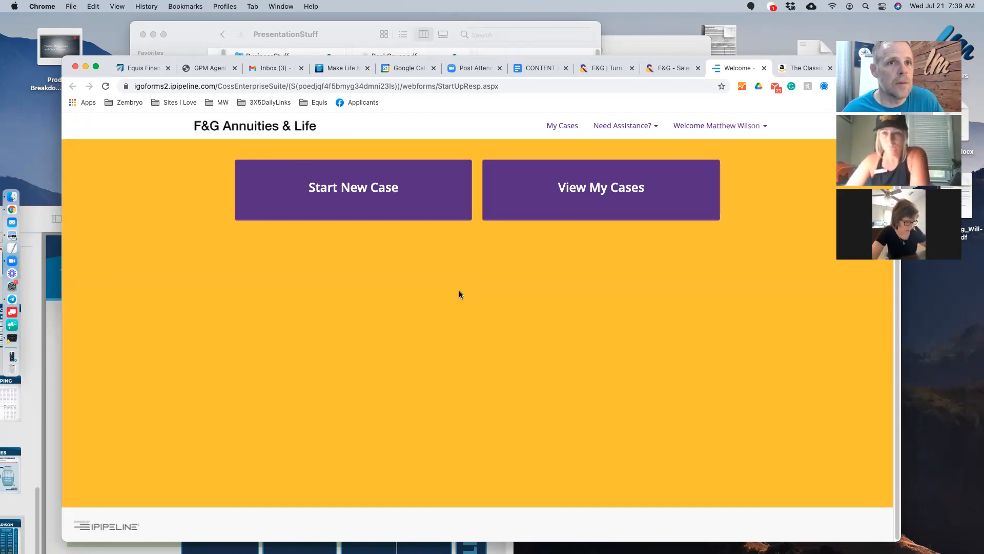
# - Start a new case and enter the client's first and last name
pyautogui.click(322, 192)
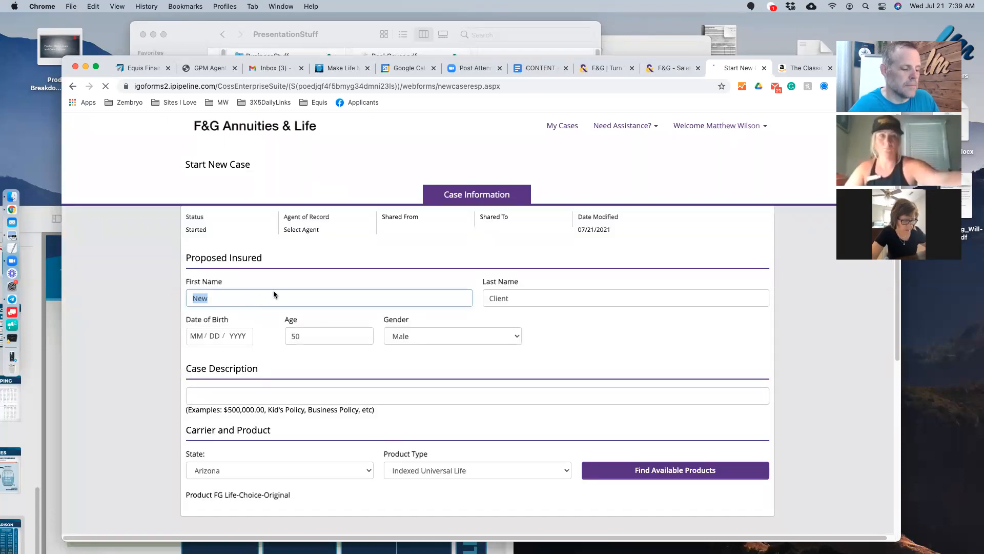
pyautogui.write('Client')
pyautogui.press('Tab')
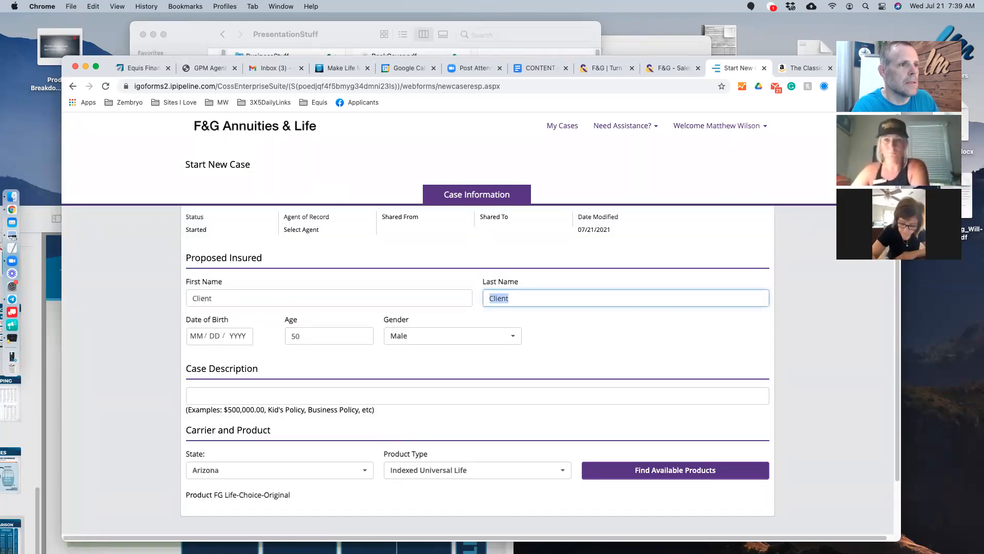
pyautogui.write('L')
pyautogui.press('BackSpace')
pyautogui.write('Jone')
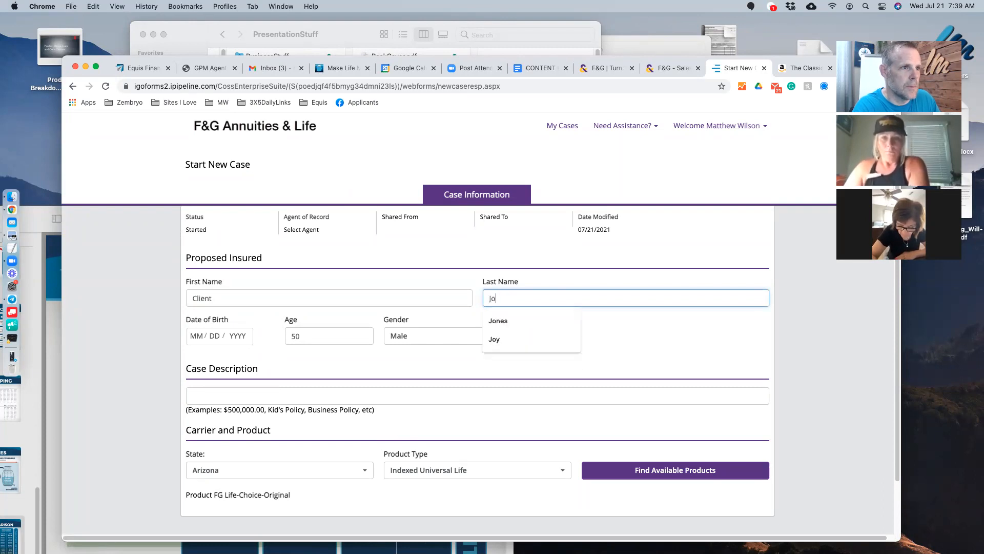
pyautogui.press('Tab')
pyautogui.press('Tab')
pyautogui.press('Tab')
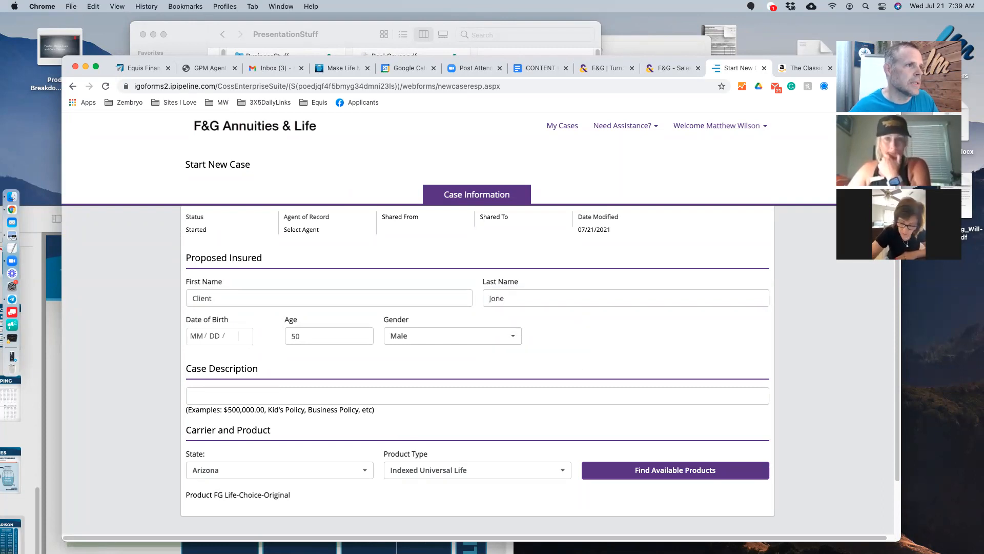
# - Set the client's age to 40, keeping Male, Arizona and Indexed Universal Life
pyautogui.click(332, 338)
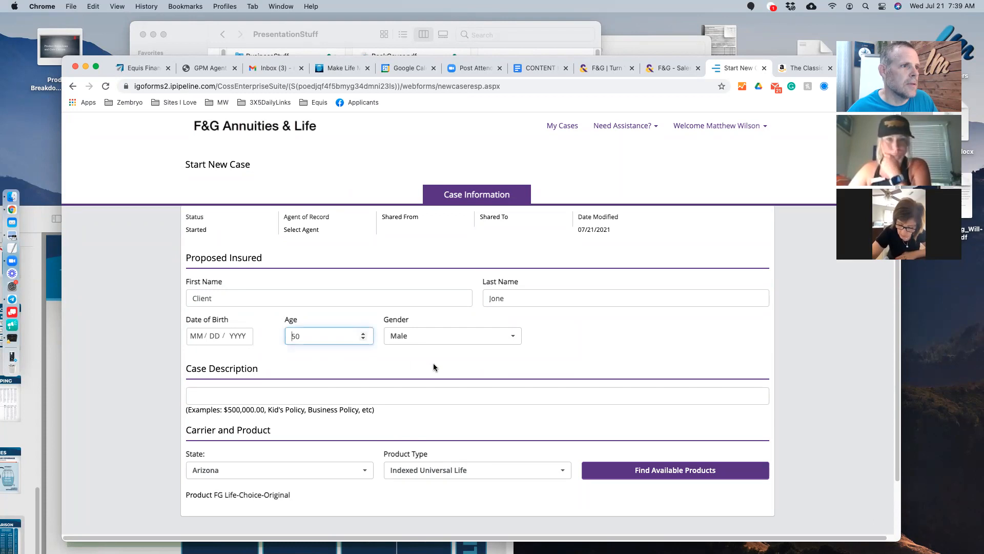
pyautogui.scroll(-1, 459, 357)
pyautogui.click(362, 324)
pyautogui.click(363, 324)
pyautogui.click(363, 324)
pyautogui.click(363, 324)
pyautogui.click(363, 325)
pyautogui.click(363, 325)
pyautogui.click(362, 325)
pyautogui.click(363, 325)
pyautogui.click(362, 325)
pyautogui.click(363, 325)
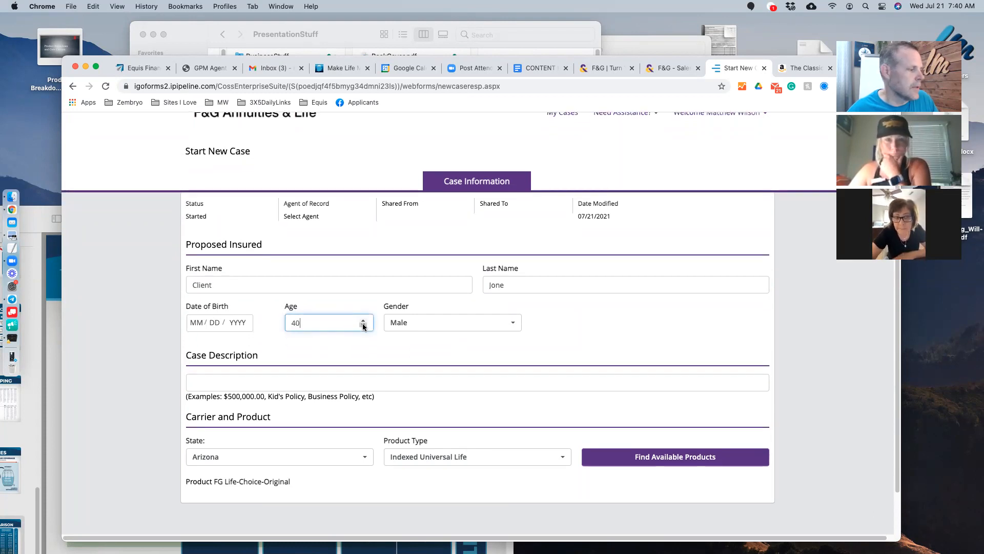
pyautogui.click(591, 345)
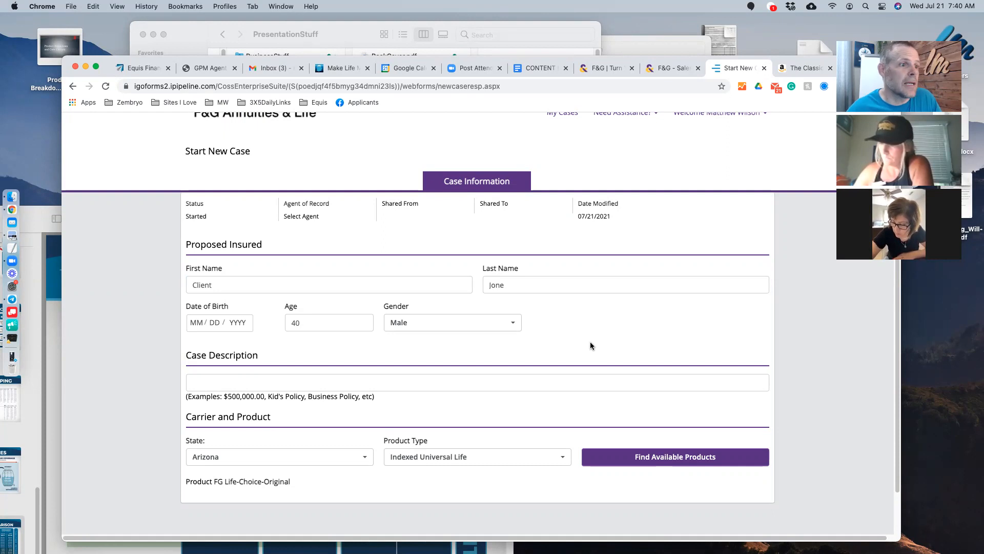
pyautogui.scroll(-2, 596, 329)
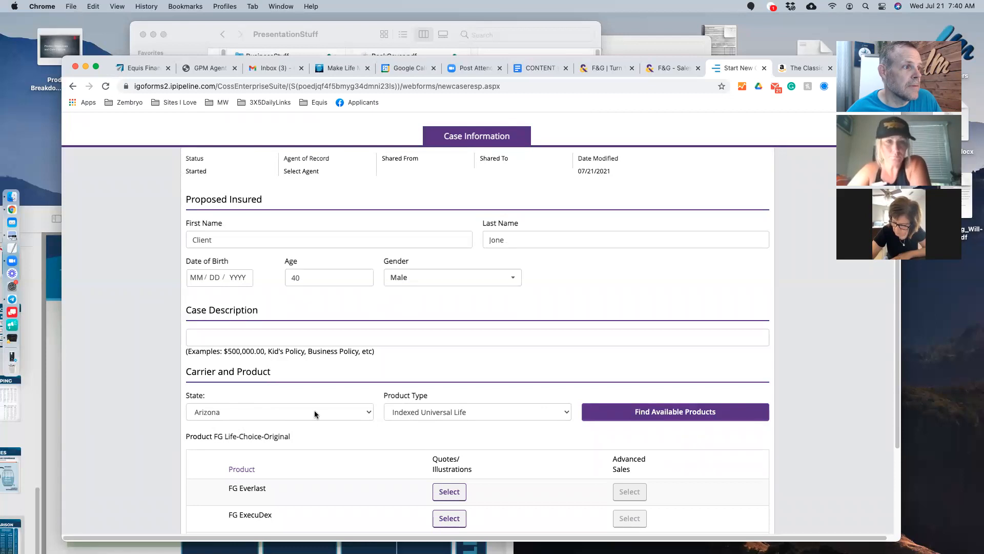
pyautogui.scroll(-5, 528, 303)
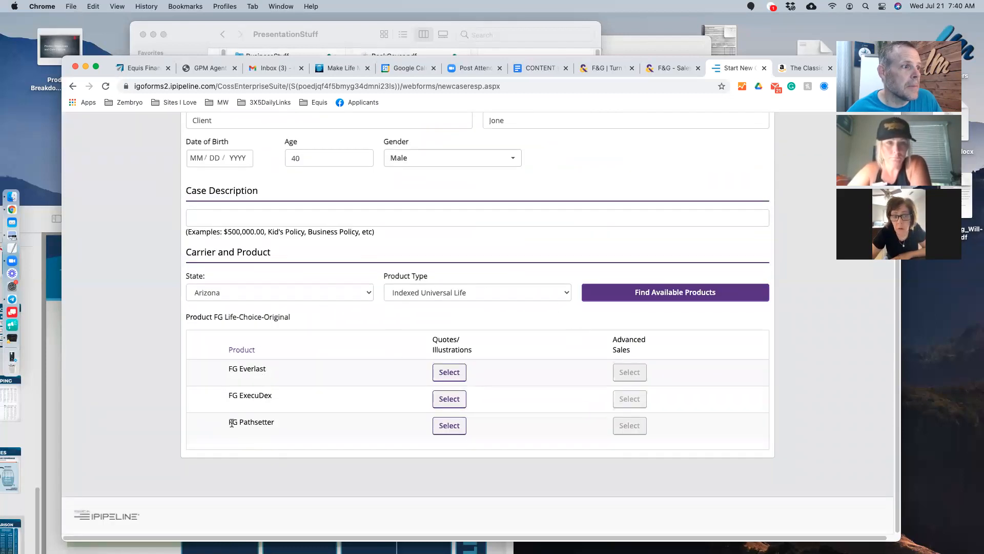
pyautogui.moveTo(222, 419); pyautogui.dragTo(331, 423)
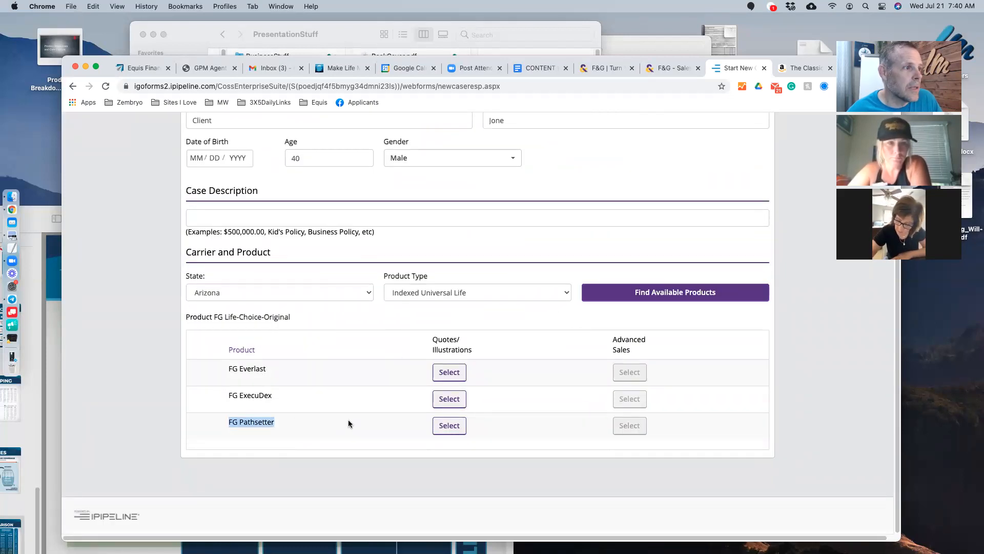
pyautogui.click(258, 369)
pyautogui.tripleClick(258, 369)
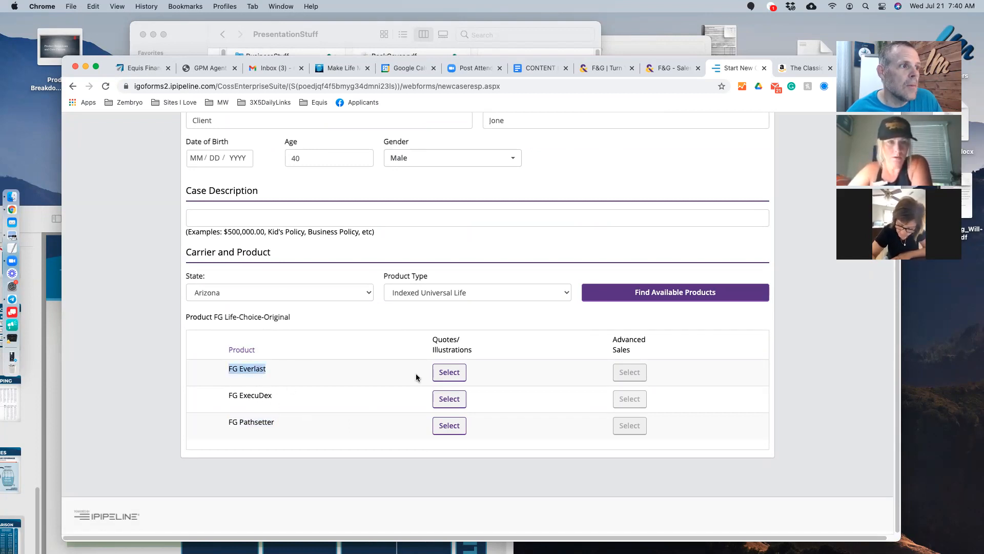
pyautogui.doubleClick(259, 369)
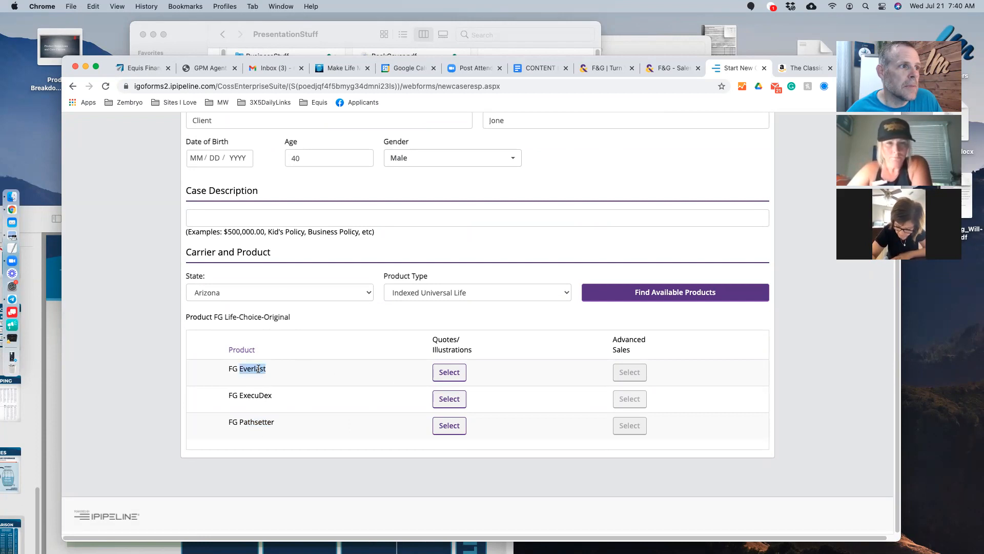
pyautogui.tripleClick(263, 421)
pyautogui.click(330, 425)
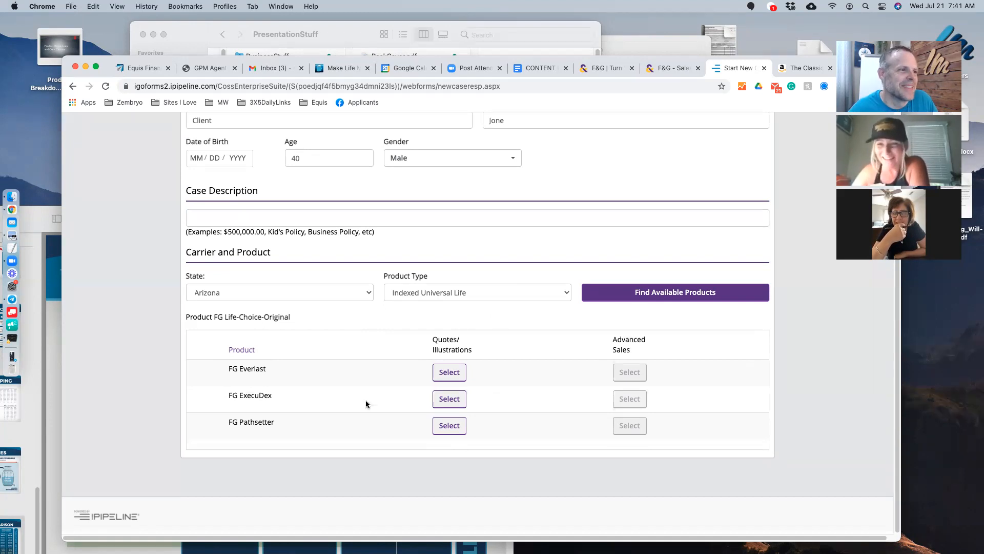
# - Select FG Pathsetter and review its proposal form with $150,000 face amount
pyautogui.click(455, 431)
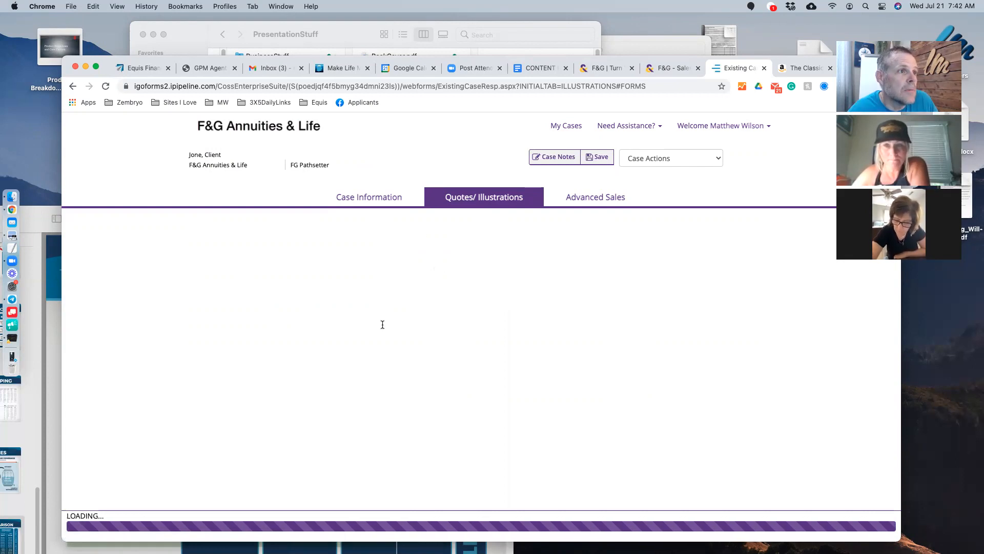
pyautogui.scroll(-3, 635, 394)
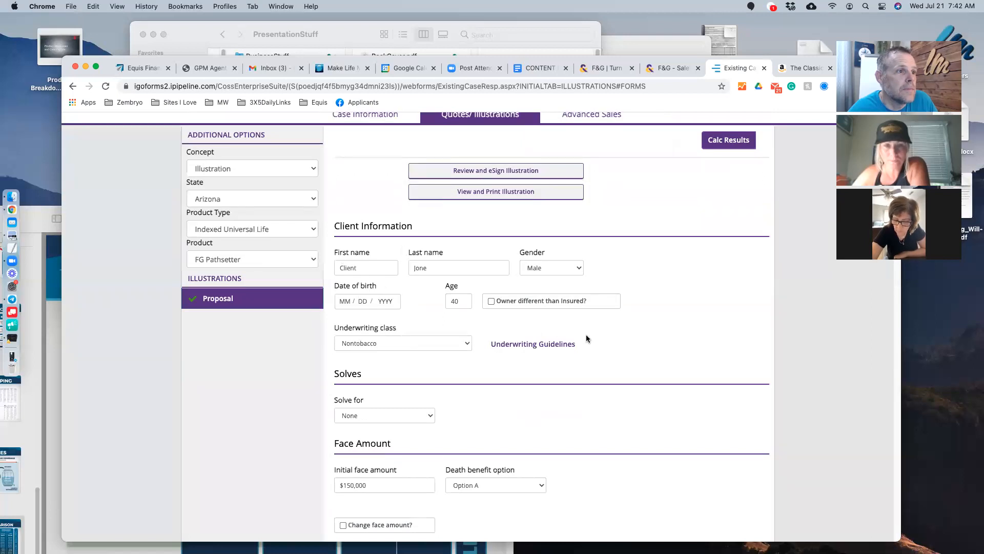
pyautogui.scroll(-12, 586, 337)
pyautogui.scroll(-2, 586, 340)
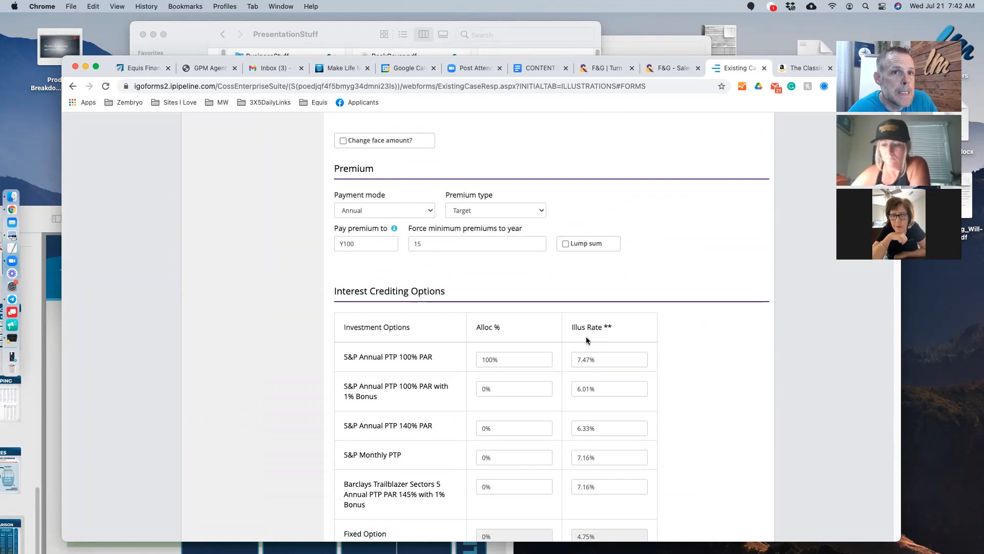
pyautogui.scroll(3, 585, 336)
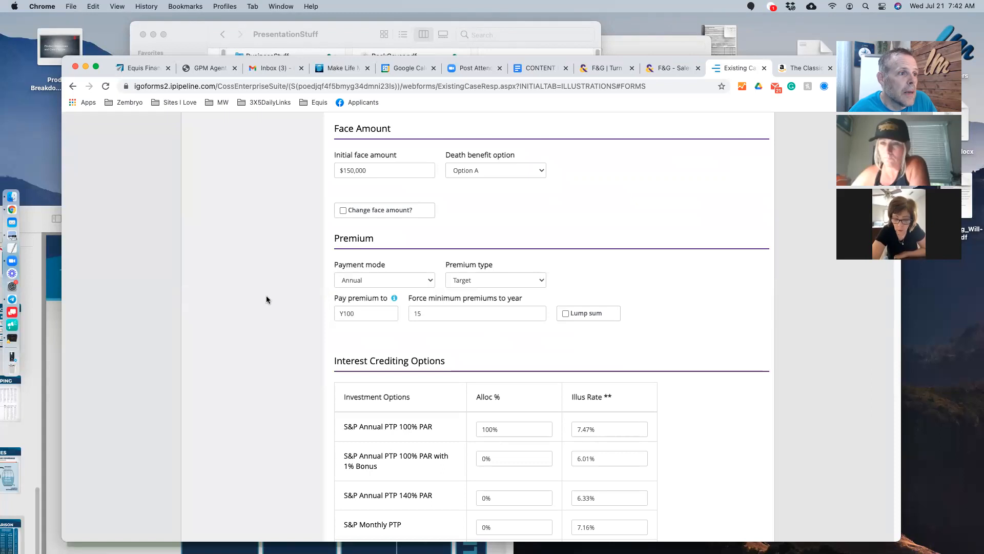
pyautogui.scroll(-5, 266, 295)
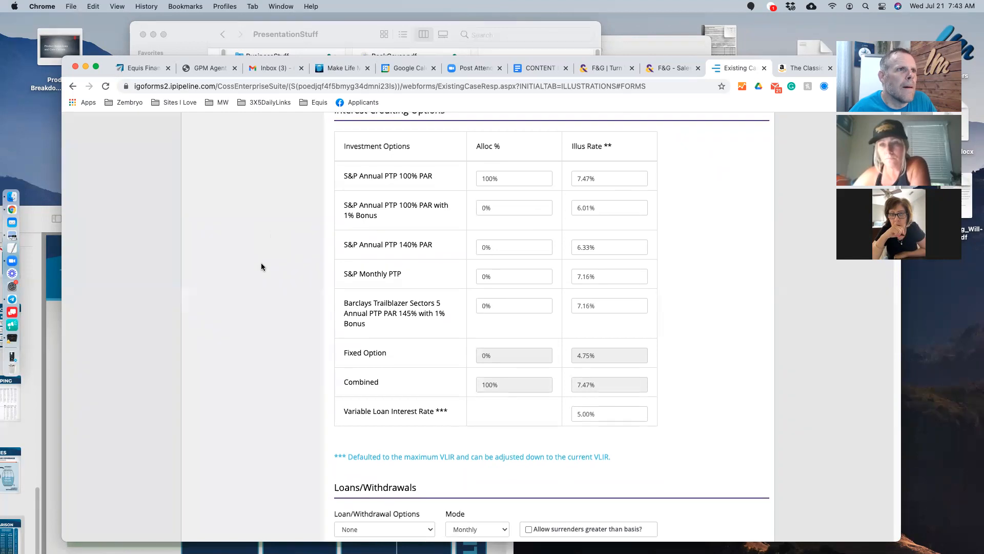
pyautogui.scroll(2, 261, 264)
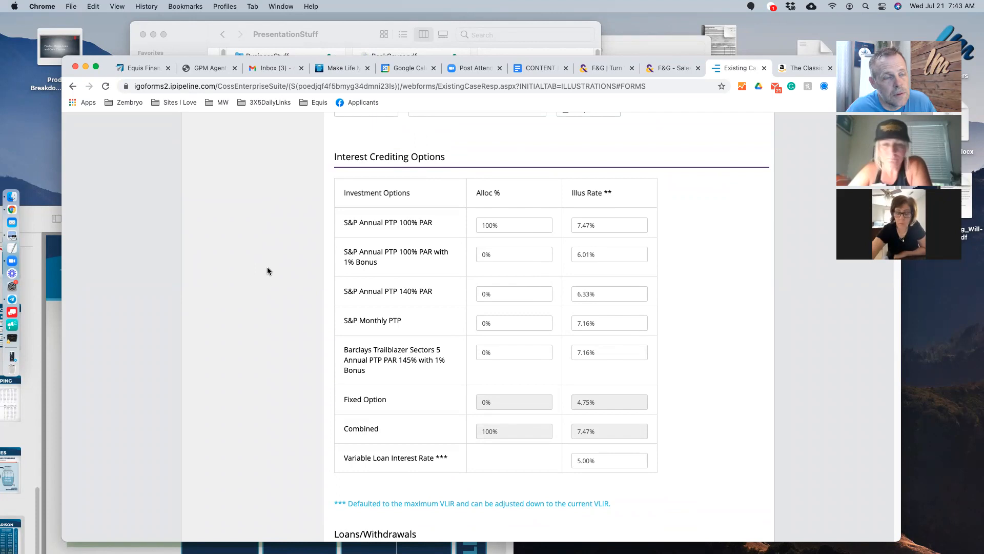
pyautogui.moveTo(489, 225); pyautogui.dragTo(460, 226)
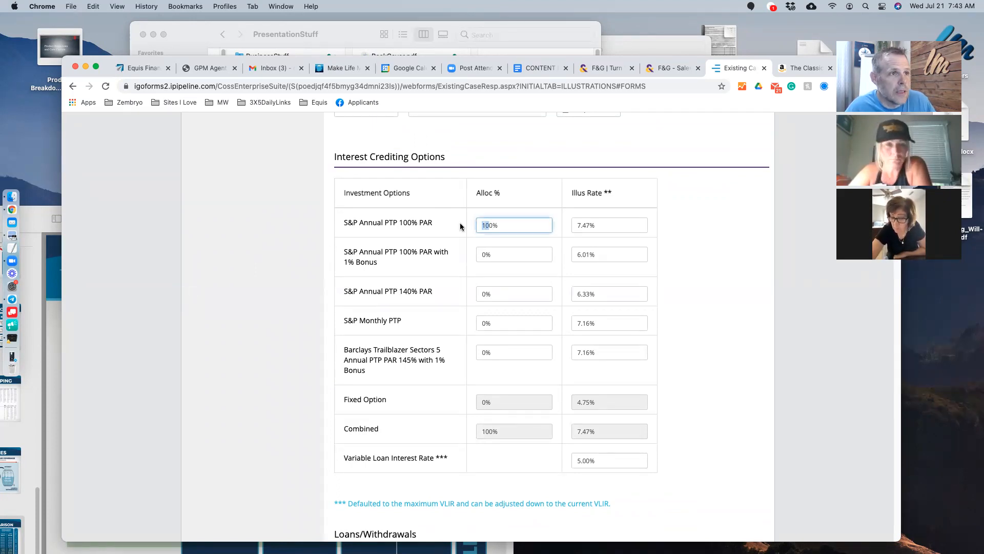
pyautogui.write('5')
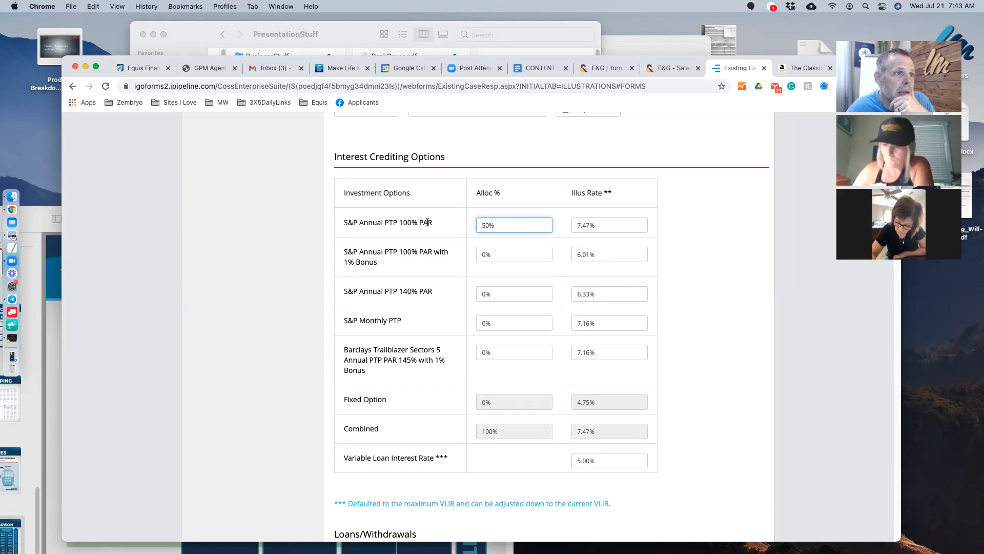
pyautogui.doubleClick(484, 353)
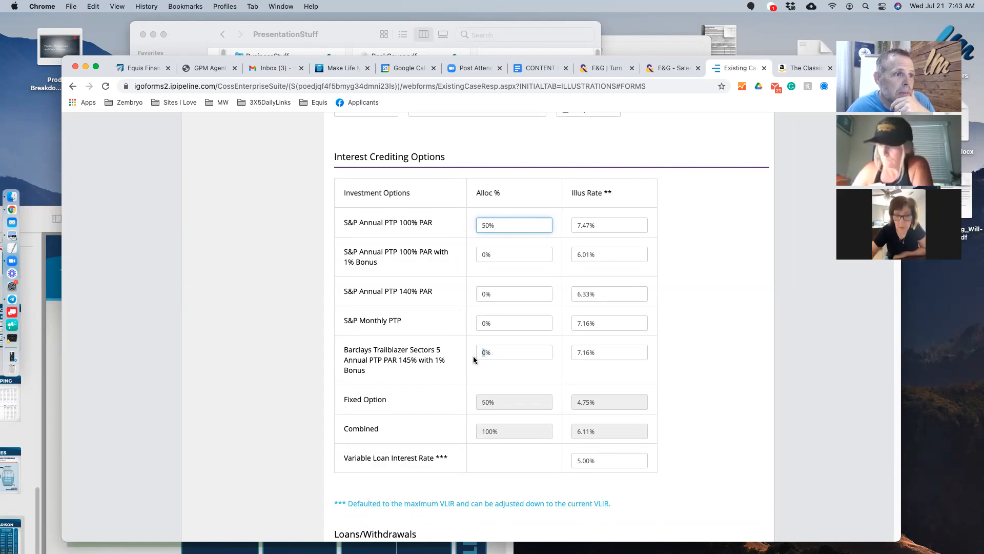
pyautogui.write('50')
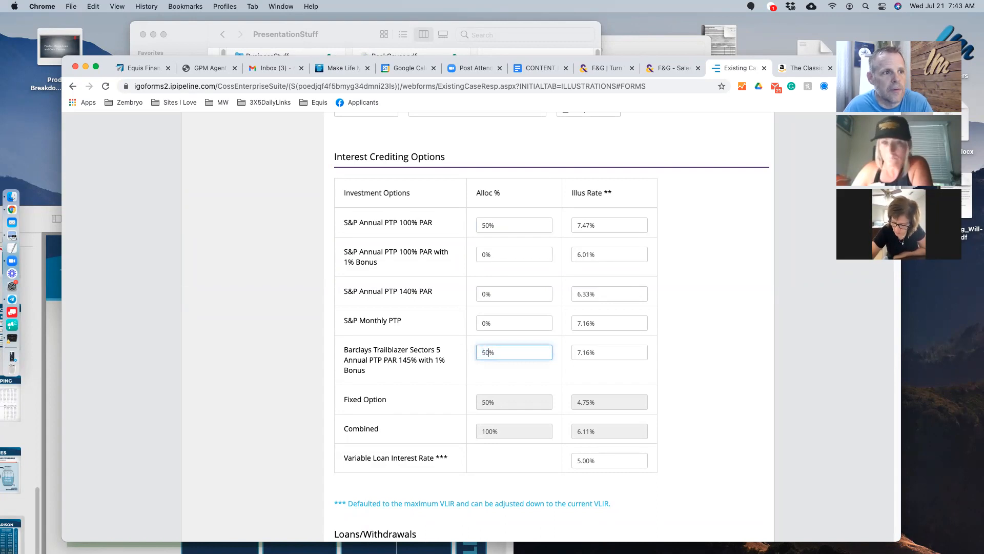
pyautogui.click(753, 343)
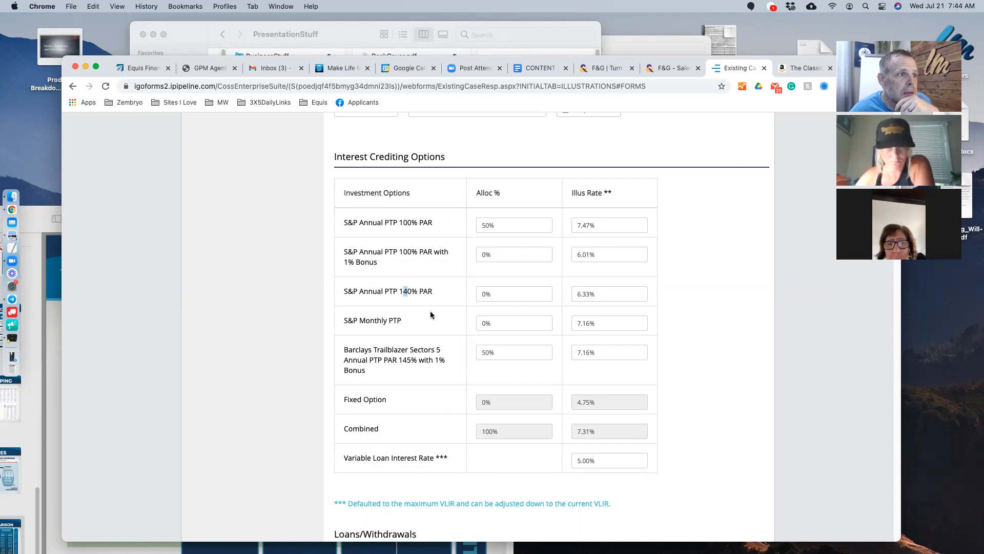
pyautogui.click(441, 347)
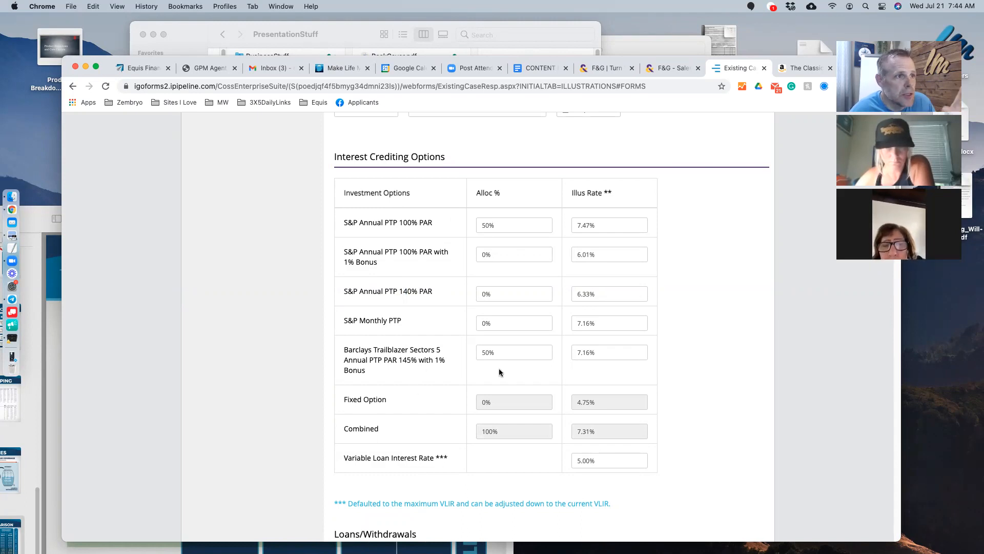
# - Change premium payment mode to Monthly and select the Y100 pay-to value
pyautogui.scroll(5, 509, 363)
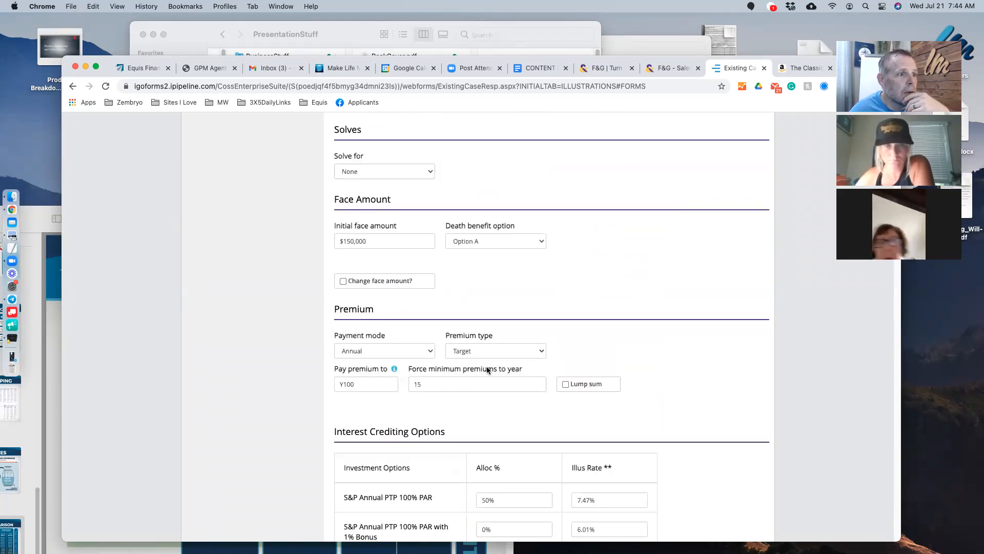
pyautogui.click(390, 351)
pyautogui.click(389, 381)
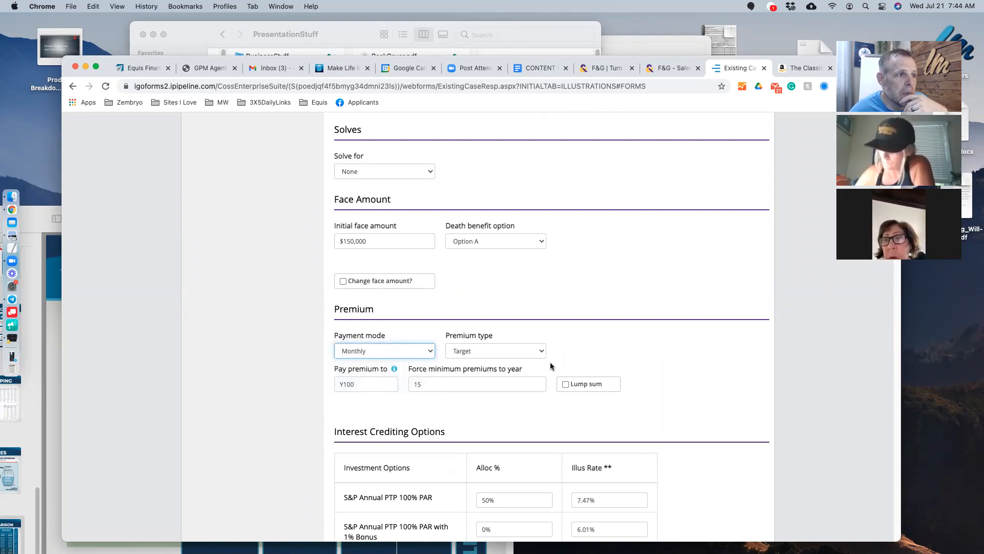
pyautogui.doubleClick(362, 384)
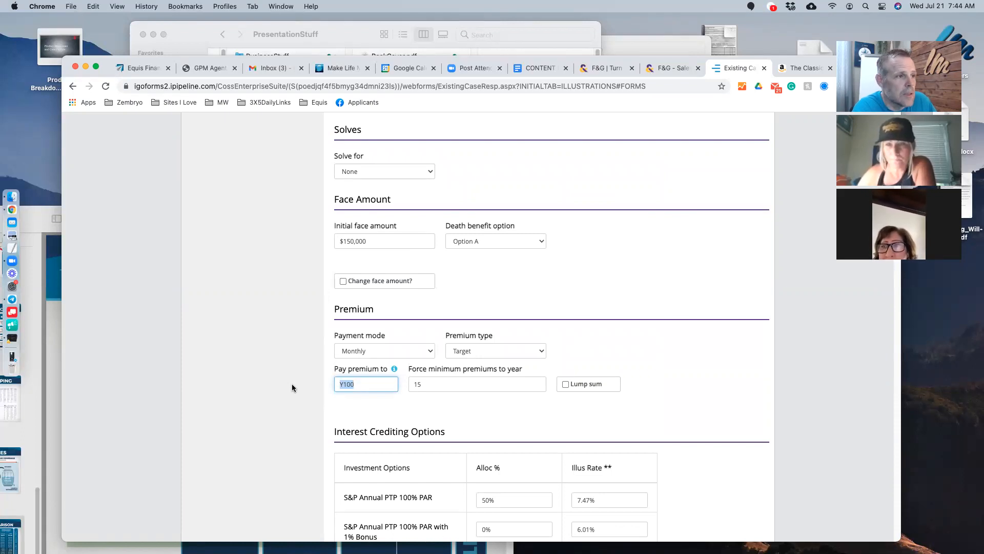
# - Replace Y100 with A65 as the age premiums are paid to
pyautogui.write('A')
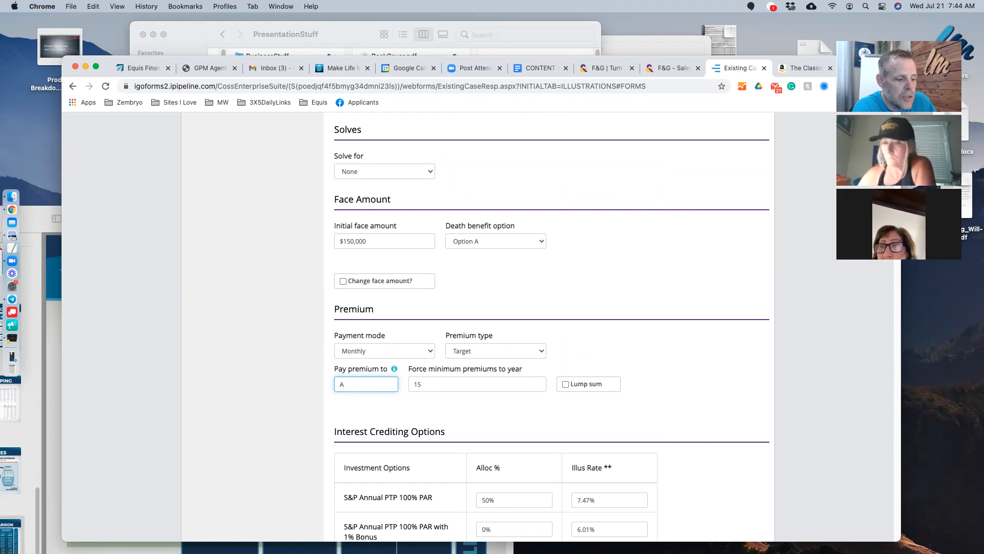
pyautogui.write('65')
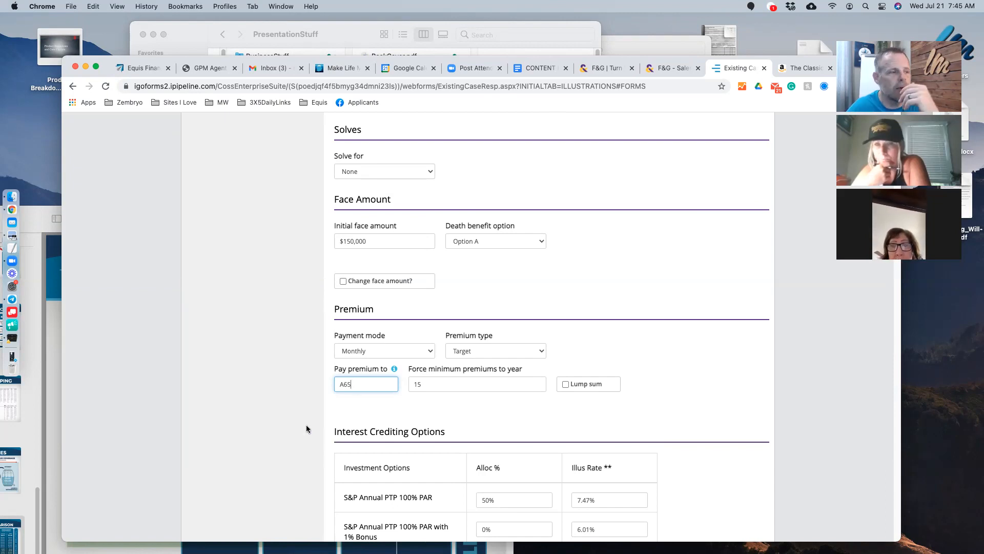
pyautogui.click(252, 359)
pyautogui.scroll(5, 251, 360)
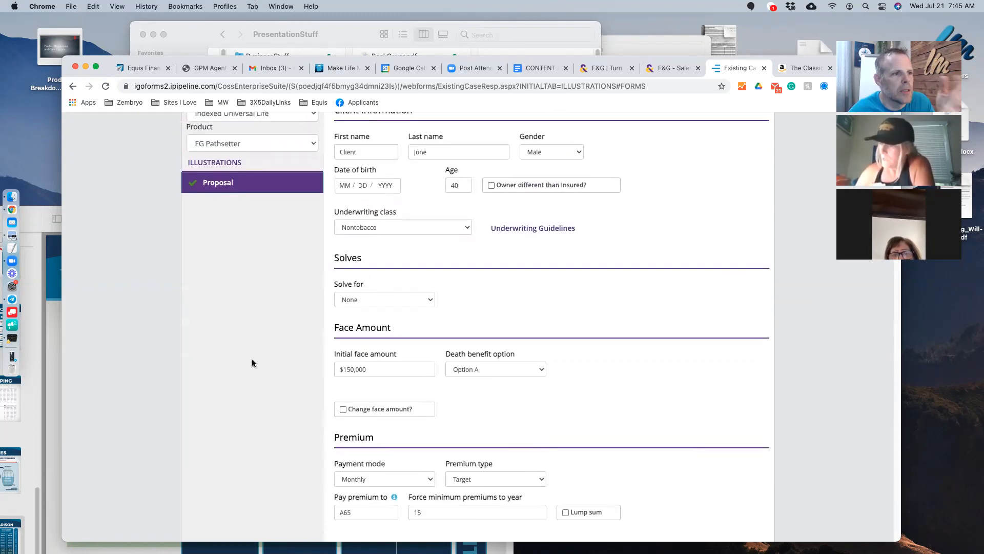
pyautogui.scroll(-1, 251, 362)
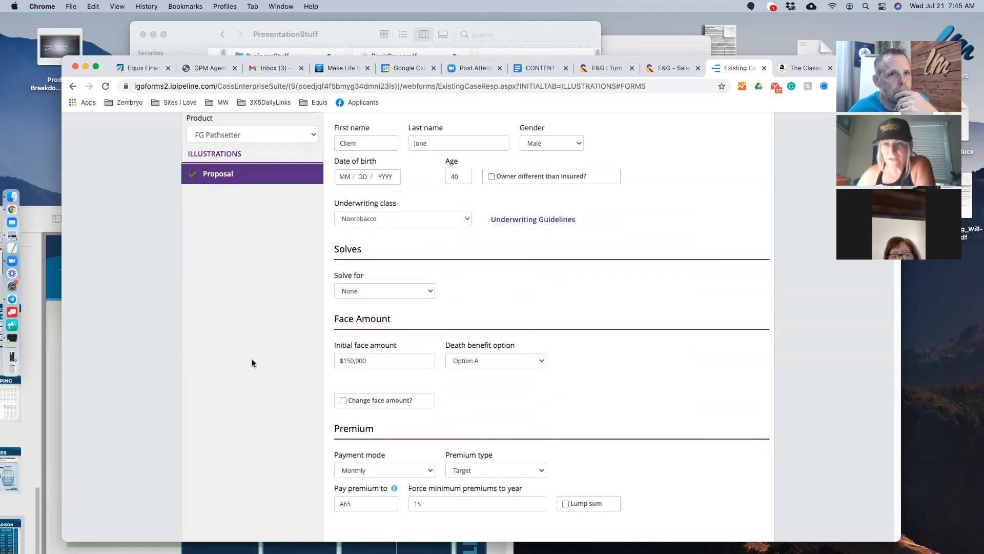
pyautogui.scroll(-2, 251, 363)
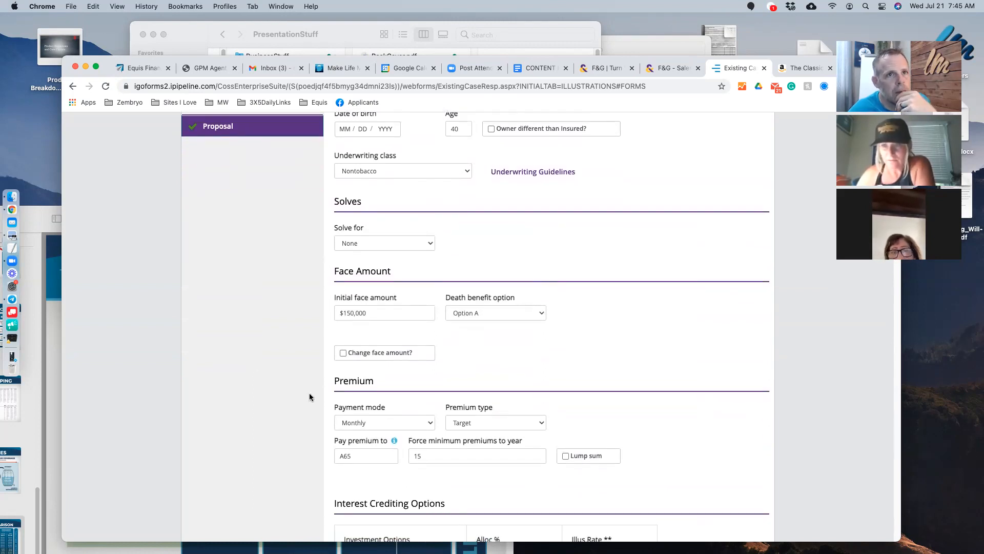
pyautogui.moveTo(353, 456); pyautogui.dragTo(345, 457)
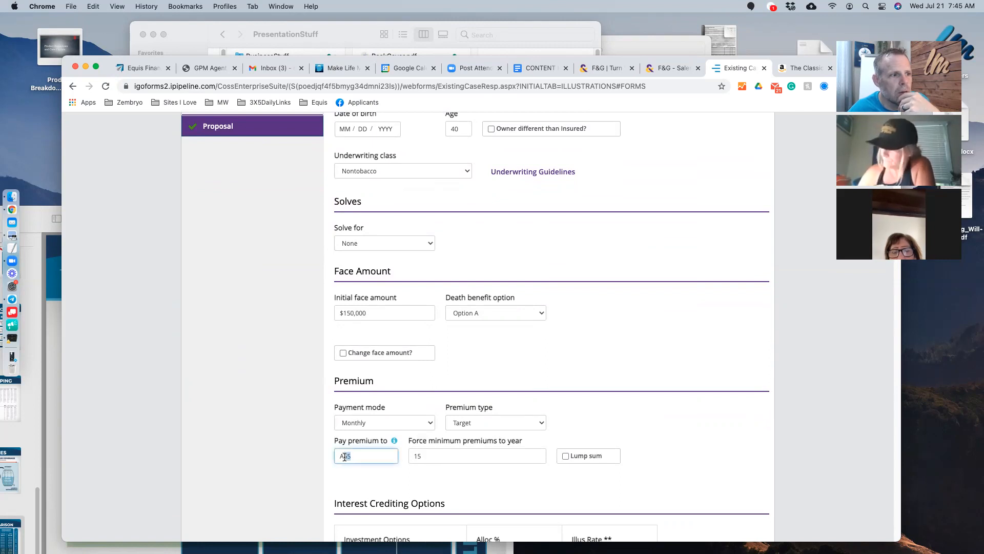
# - Choose Varies - Option B to A death benefit with change age 65
pyautogui.click(293, 379)
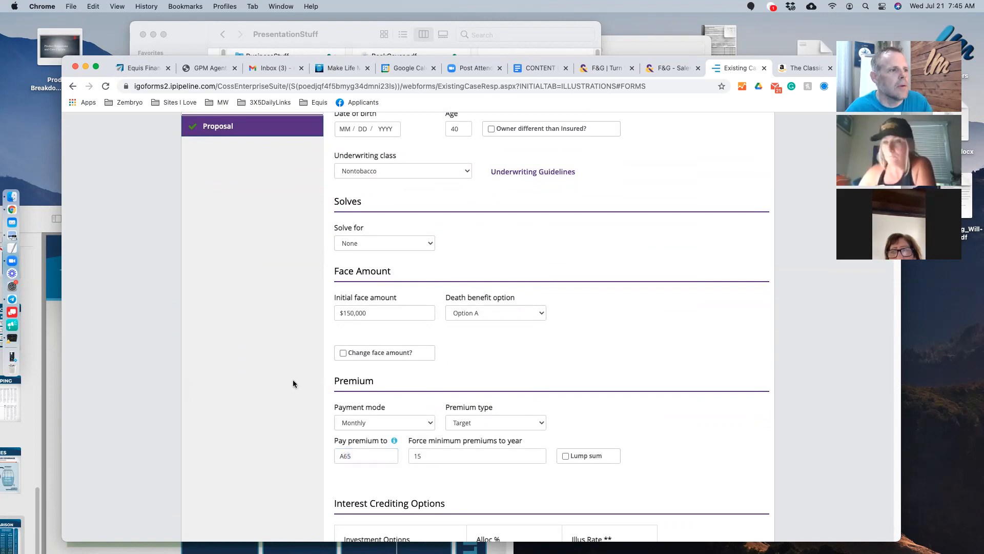
pyautogui.click(495, 313)
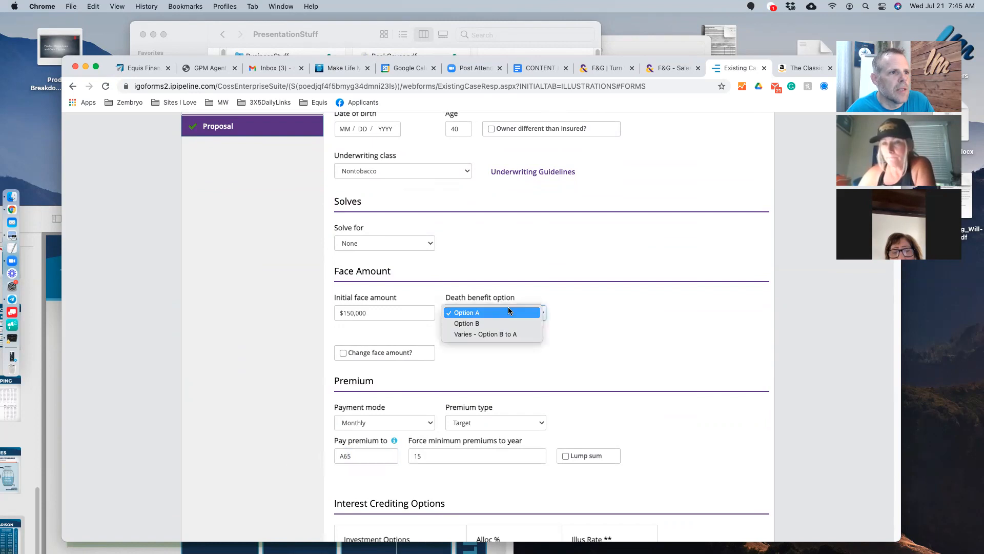
pyautogui.click(498, 333)
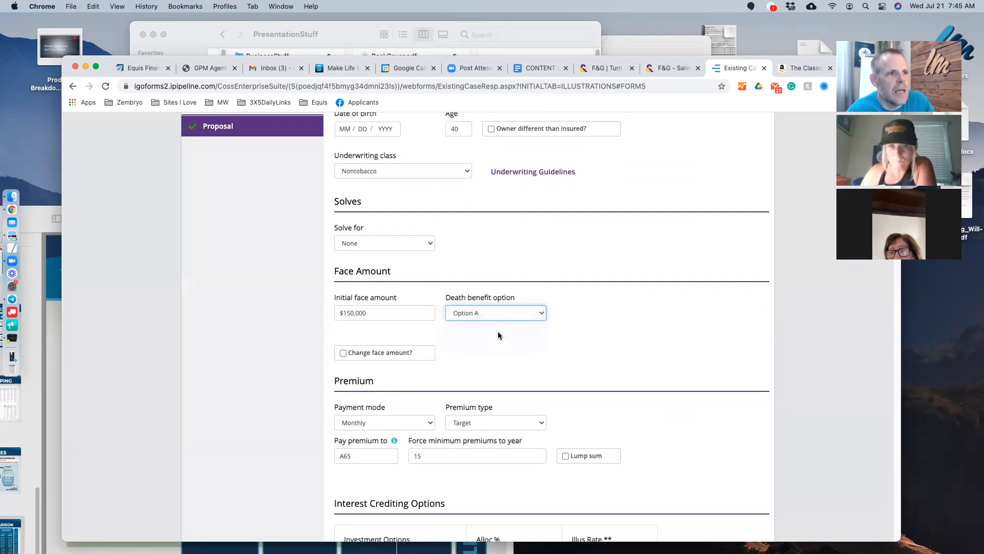
pyautogui.click(595, 312)
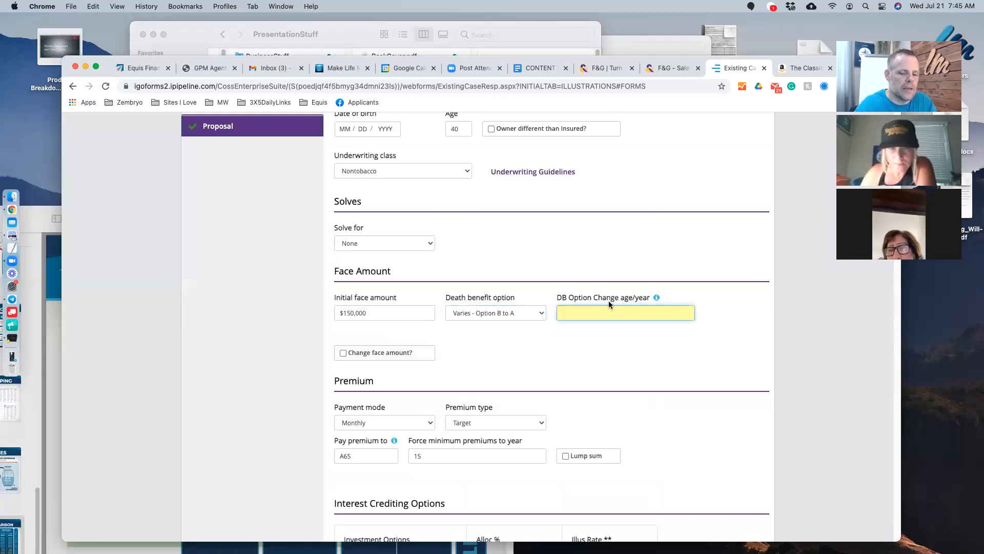
pyautogui.write('65')
pyautogui.click(570, 365)
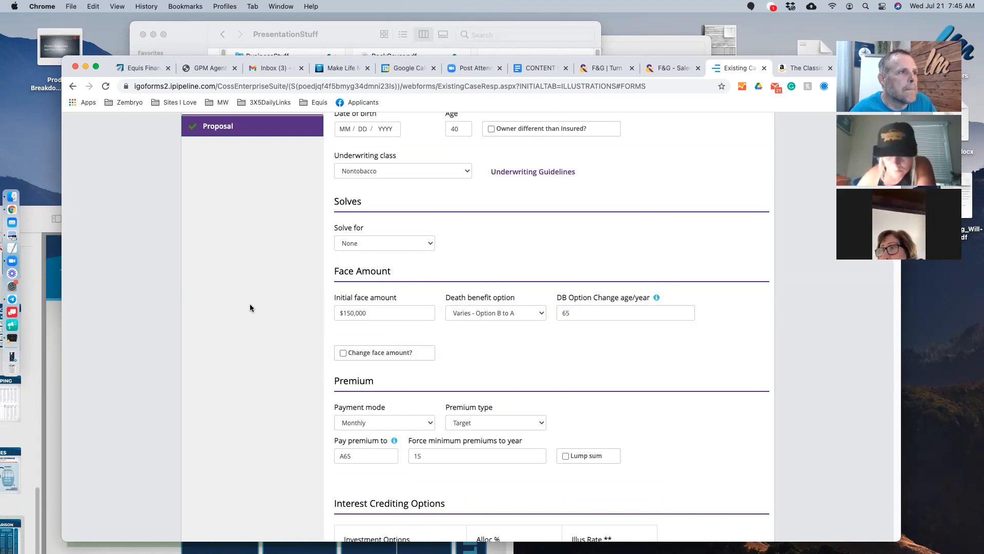
pyautogui.click(382, 243)
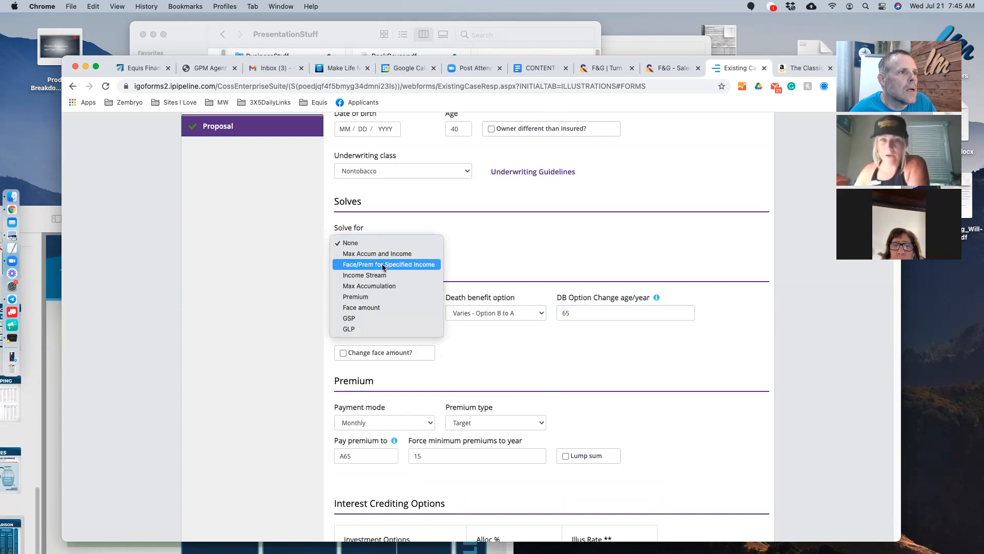
pyautogui.click(285, 291)
pyautogui.click(534, 312)
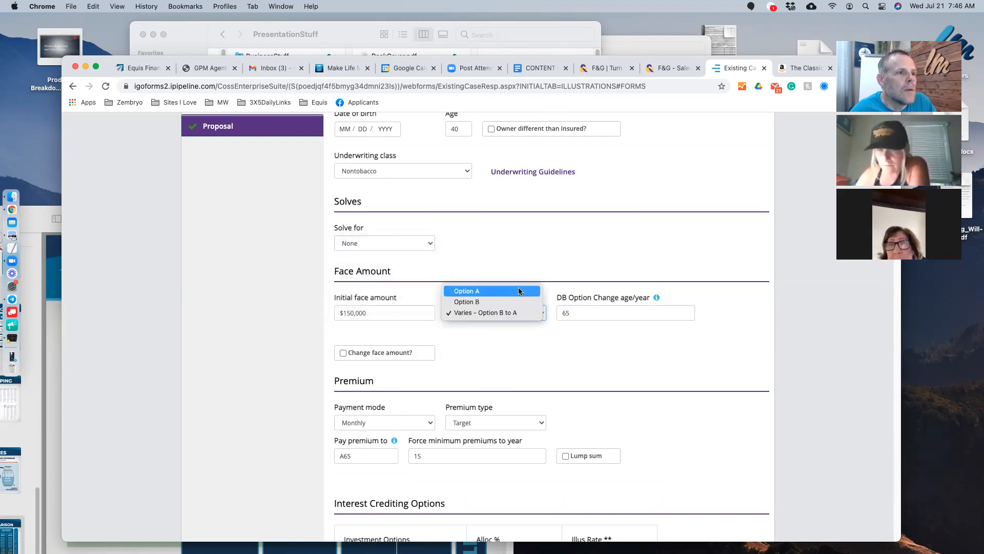
pyautogui.click(519, 242)
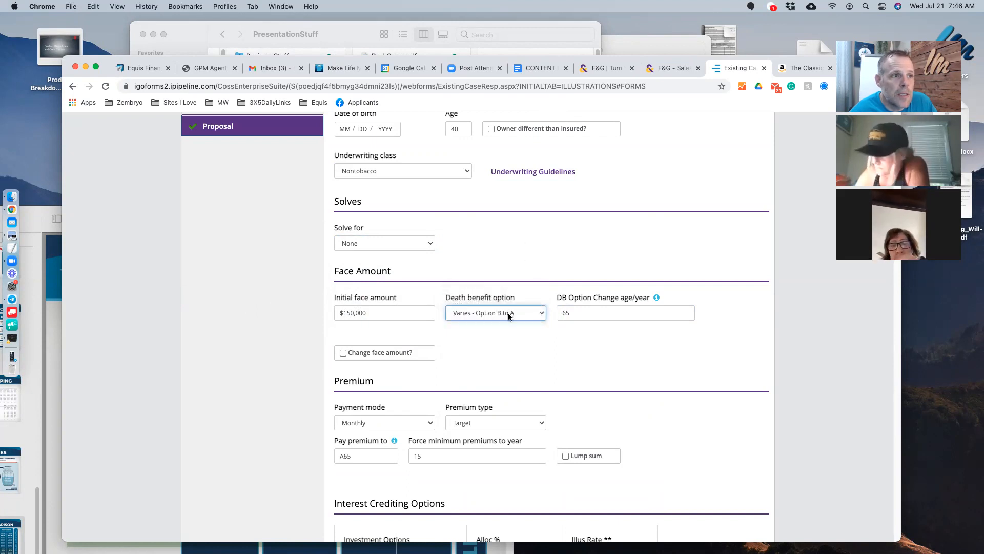
pyautogui.click(508, 313)
pyautogui.click(521, 371)
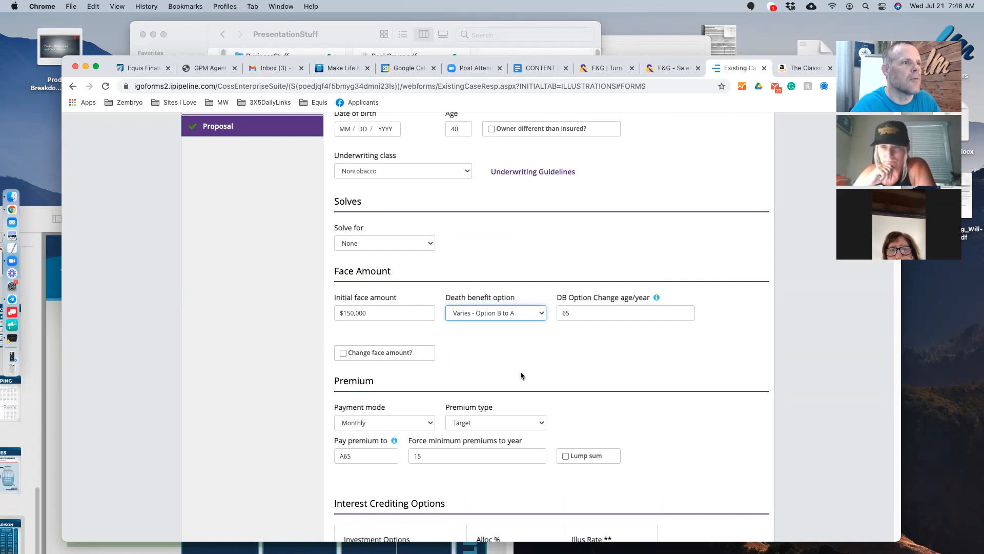
pyautogui.click(487, 261)
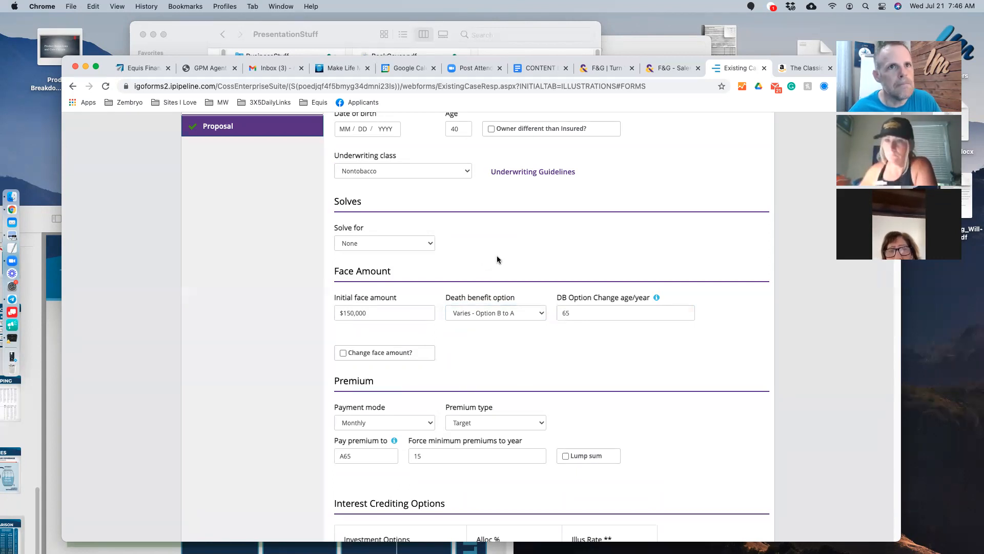
pyautogui.scroll(5, 497, 260)
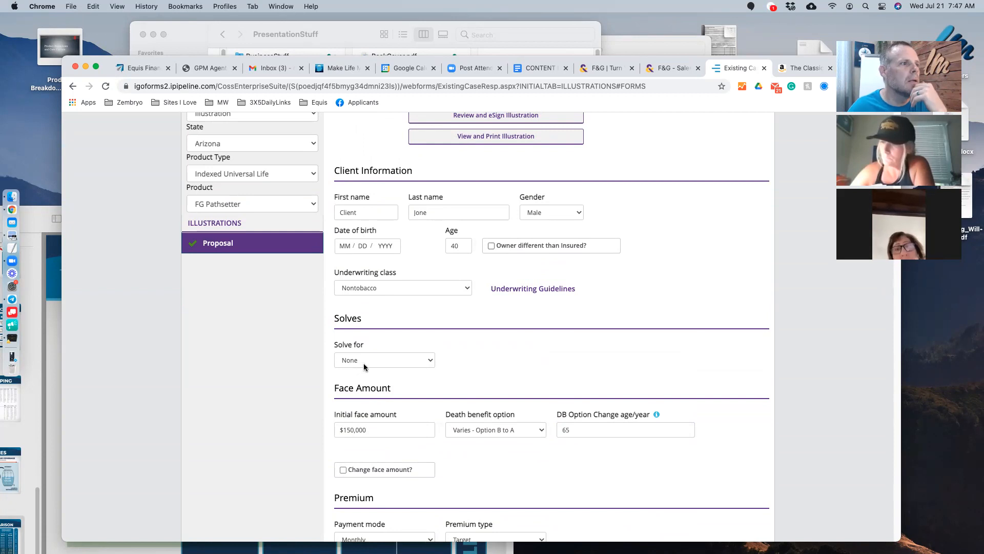
# - Set the solve type to Max Accum and Income
pyautogui.click(378, 360)
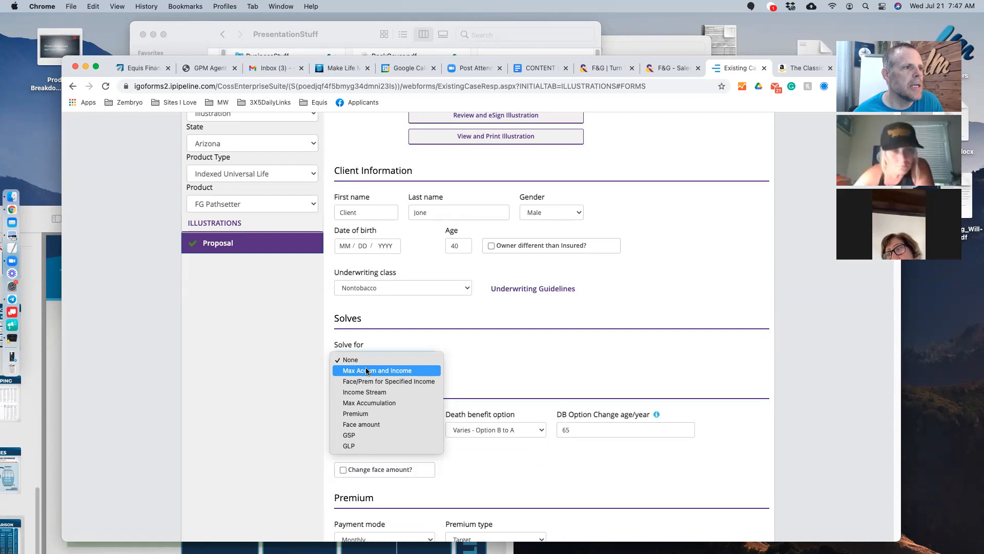
pyautogui.click(366, 370)
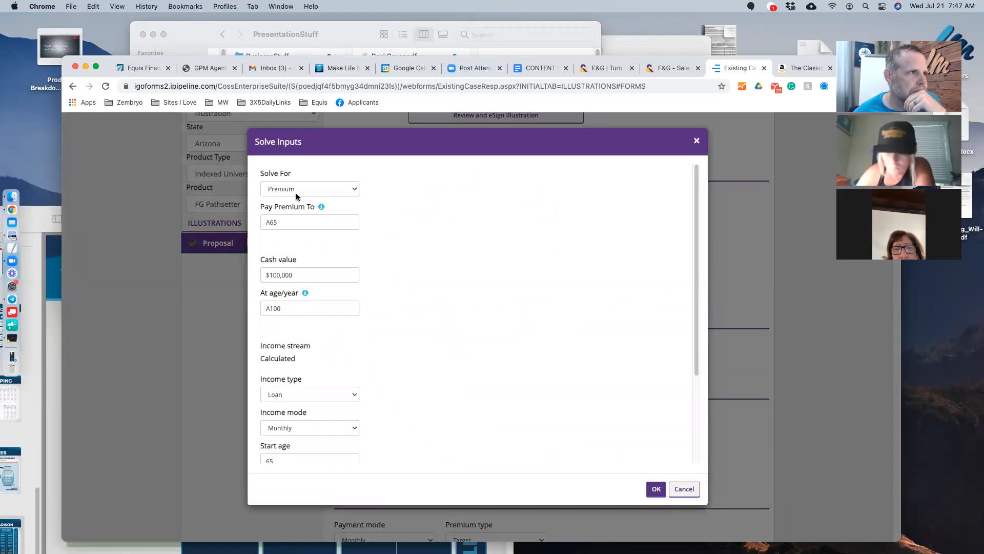
pyautogui.doubleClick(283, 222)
pyautogui.click(398, 342)
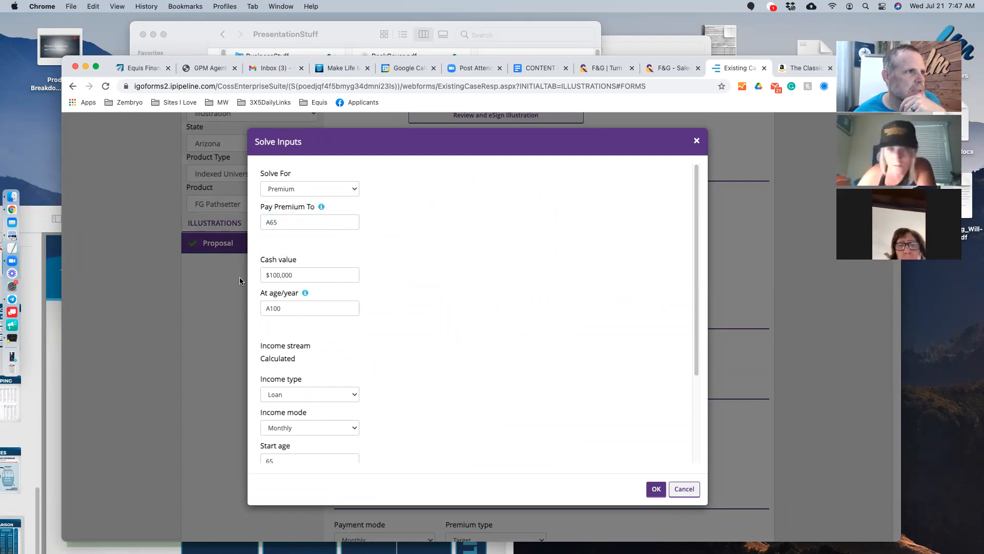
# - Change the loan income stream starting at 65 from 25 to 55 years
pyautogui.scroll(-2, 456, 323)
pyautogui.scroll(-2, 455, 323)
pyautogui.scroll(4, 455, 323)
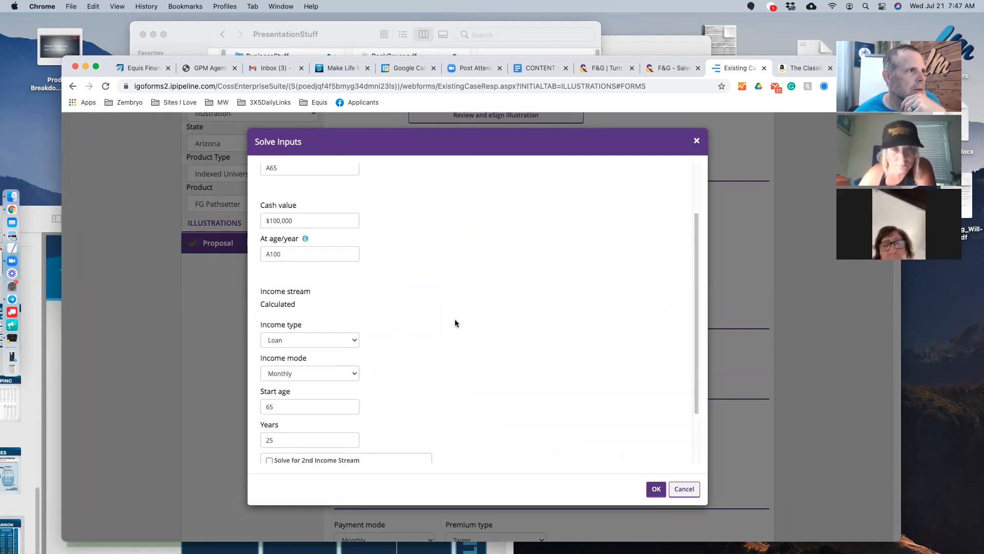
pyautogui.scroll(-3, 393, 326)
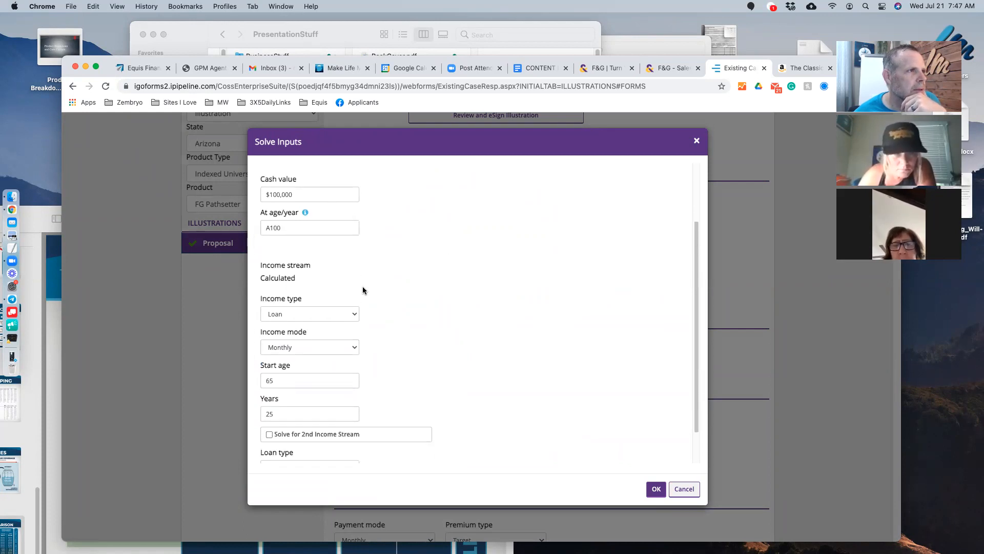
pyautogui.scroll(1, 363, 290)
pyautogui.scroll(-2, 444, 335)
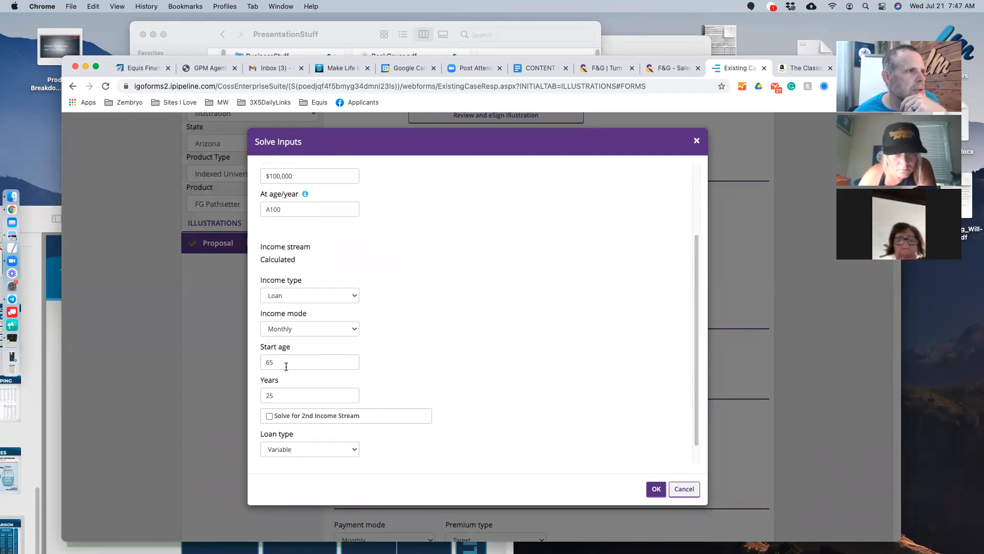
pyautogui.moveTo(281, 362); pyautogui.dragTo(256, 377)
pyautogui.scroll(-1, 278, 367)
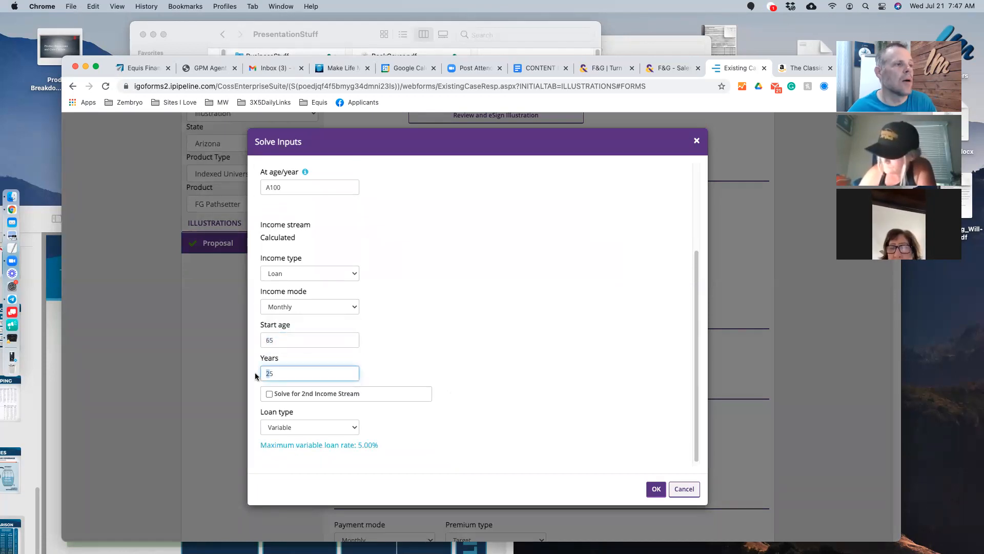
pyautogui.write('5')
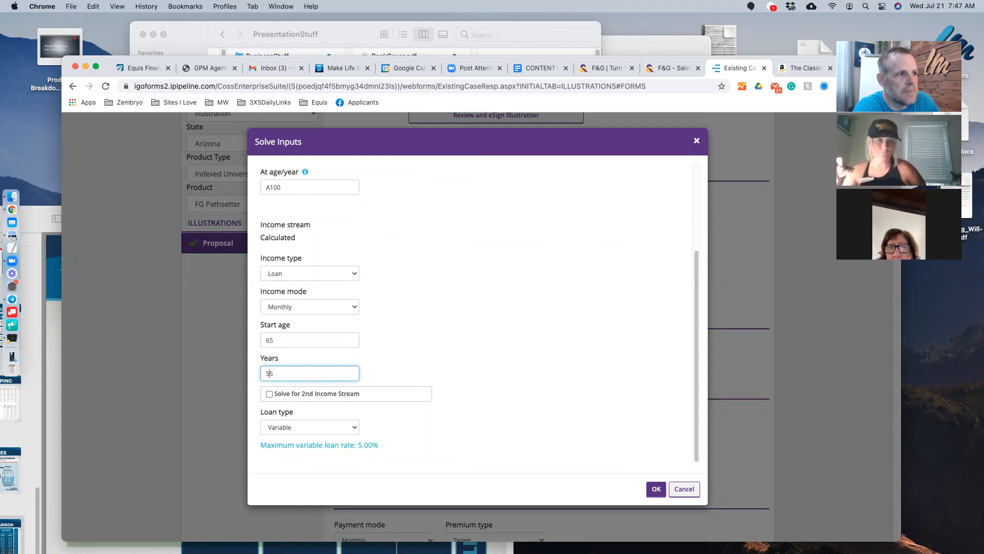
# - Confirm the 55 years of income and review the income stream settings
pyautogui.click(429, 341)
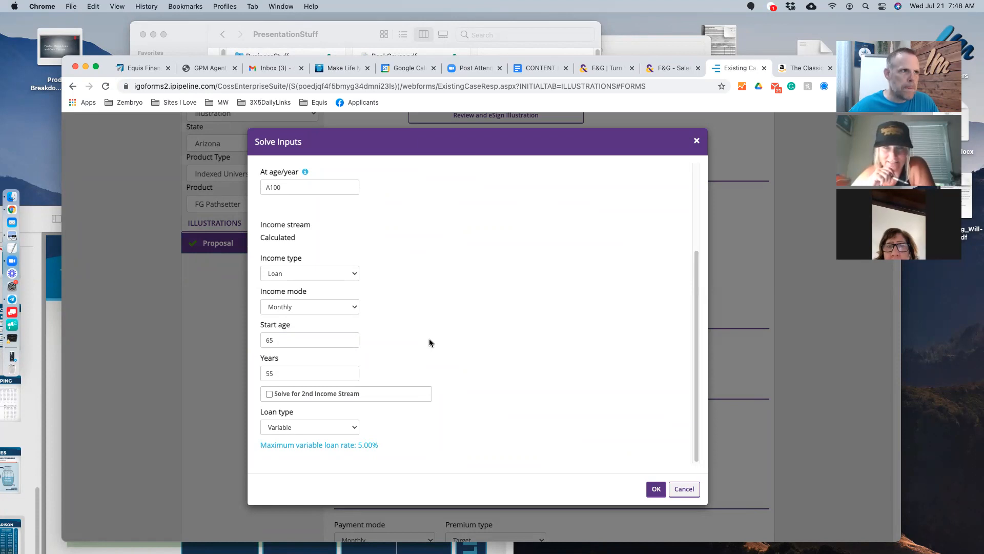
pyautogui.scroll(3, 430, 340)
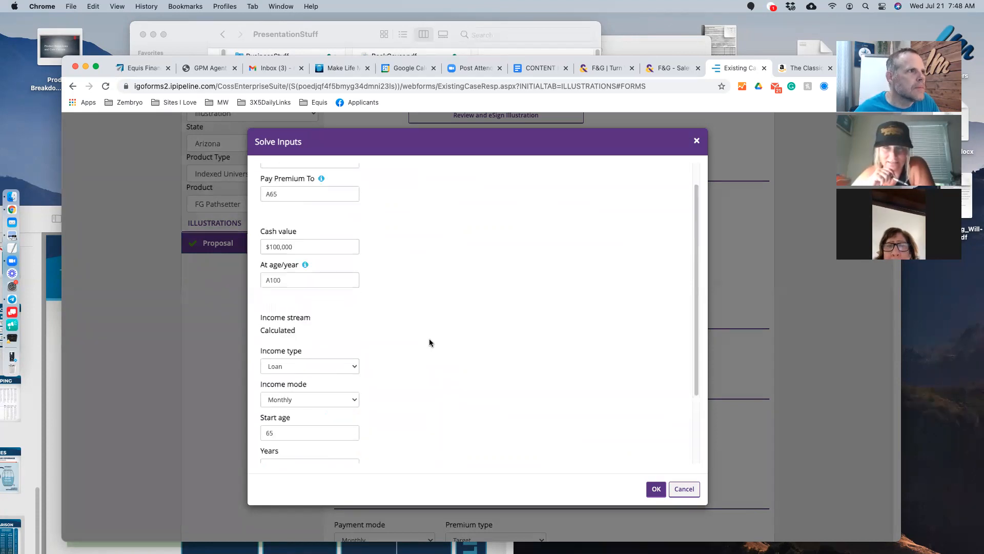
pyautogui.scroll(2, 445, 333)
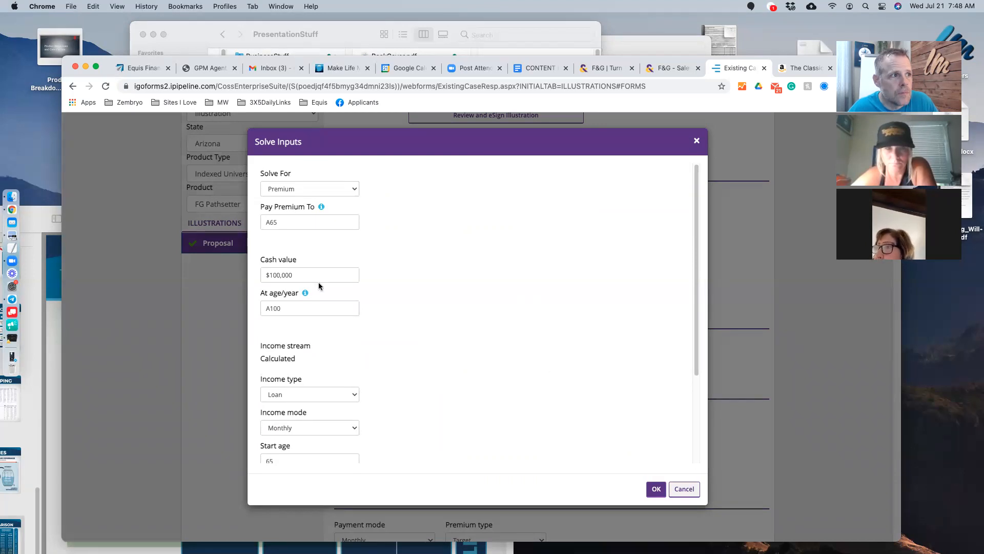
pyautogui.scroll(-3, 443, 304)
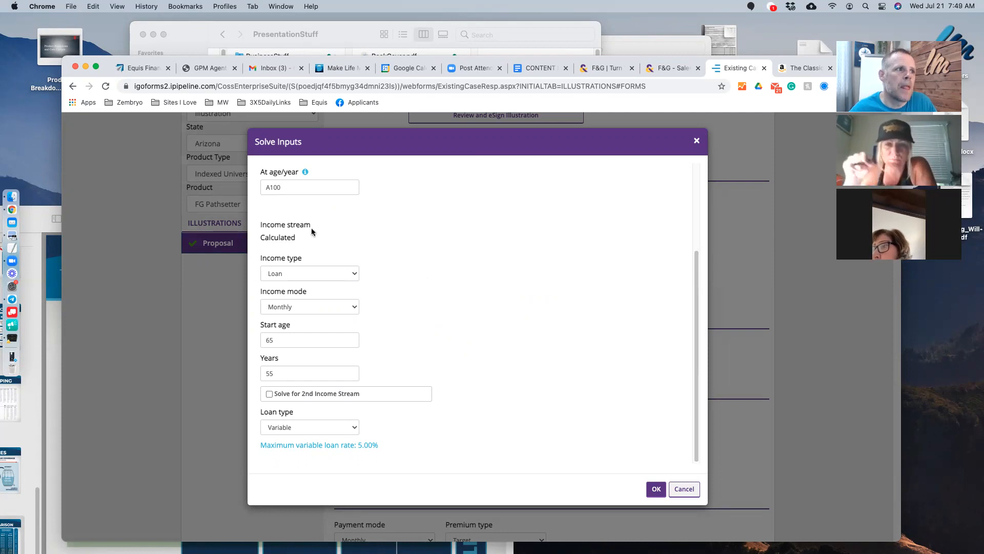
pyautogui.tripleClick(267, 225)
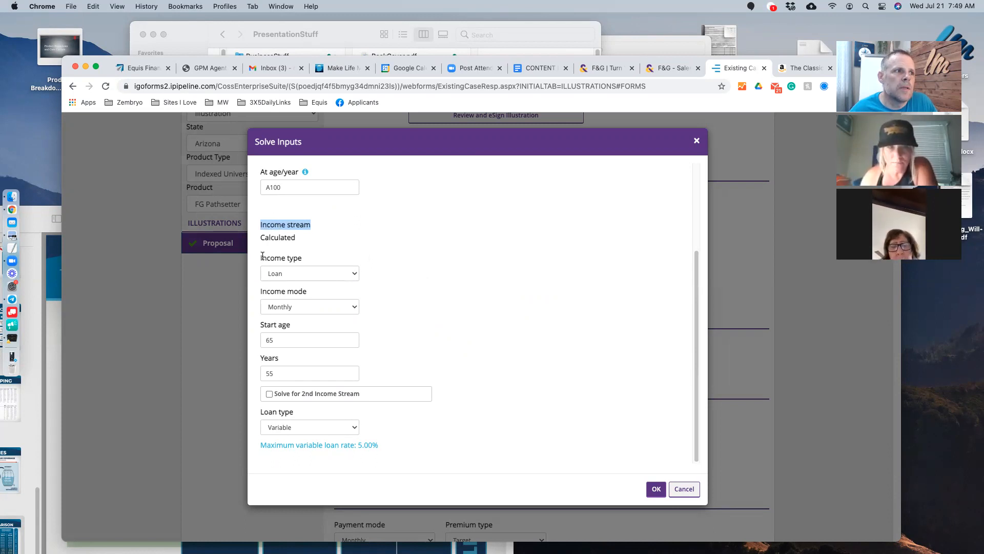
pyautogui.moveTo(275, 339); pyautogui.dragTo(261, 374)
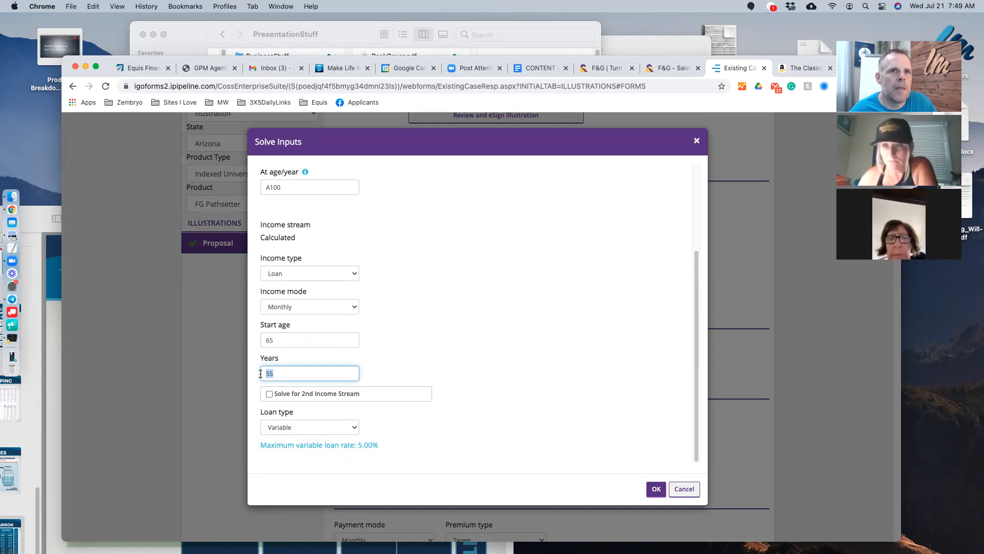
pyautogui.click(432, 348)
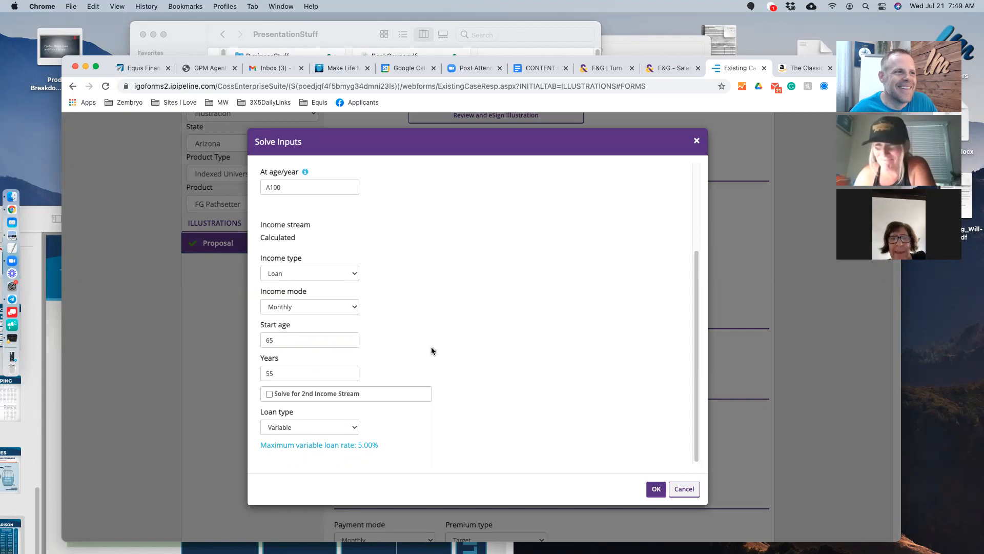
pyautogui.scroll(5, 549, 340)
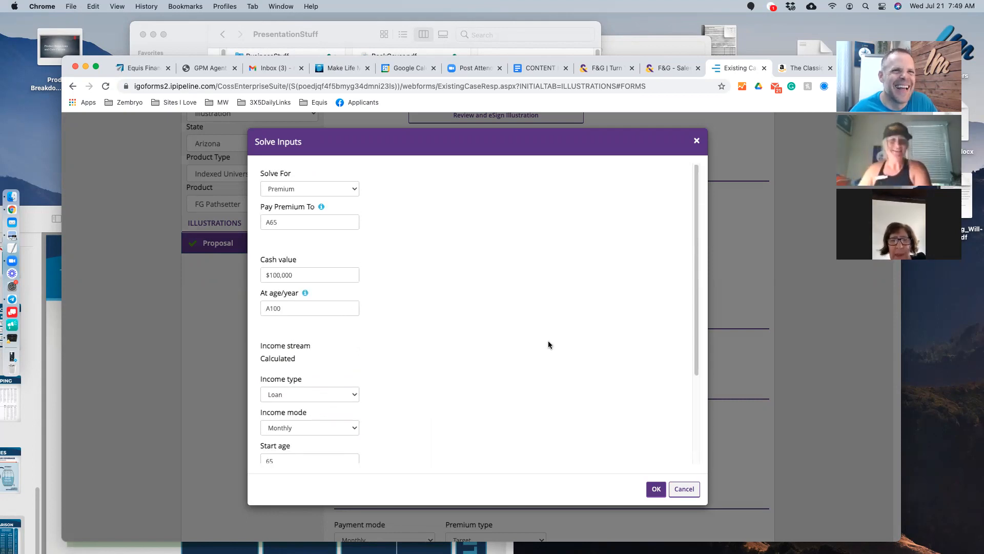
pyautogui.scroll(-5, 549, 344)
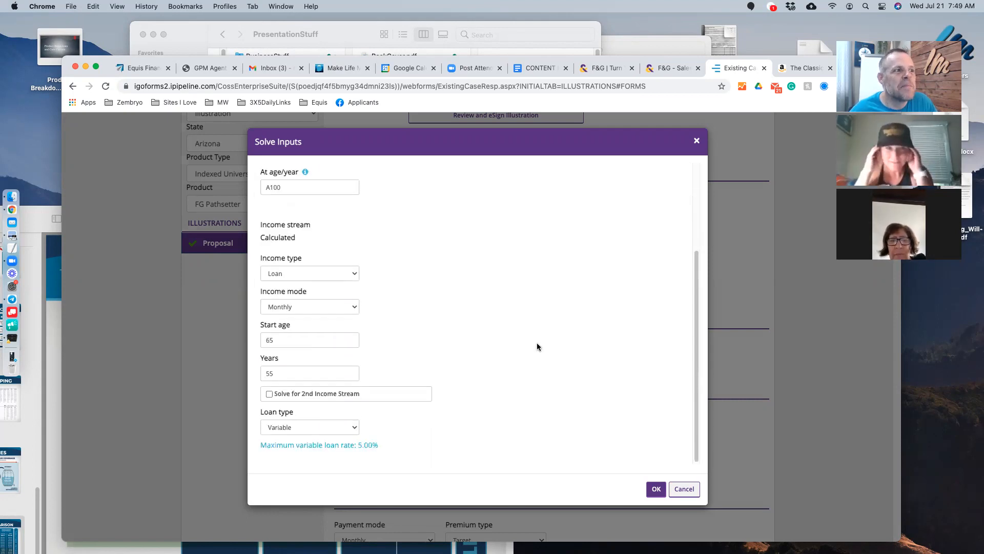
pyautogui.moveTo(292, 373); pyautogui.dragTo(232, 374)
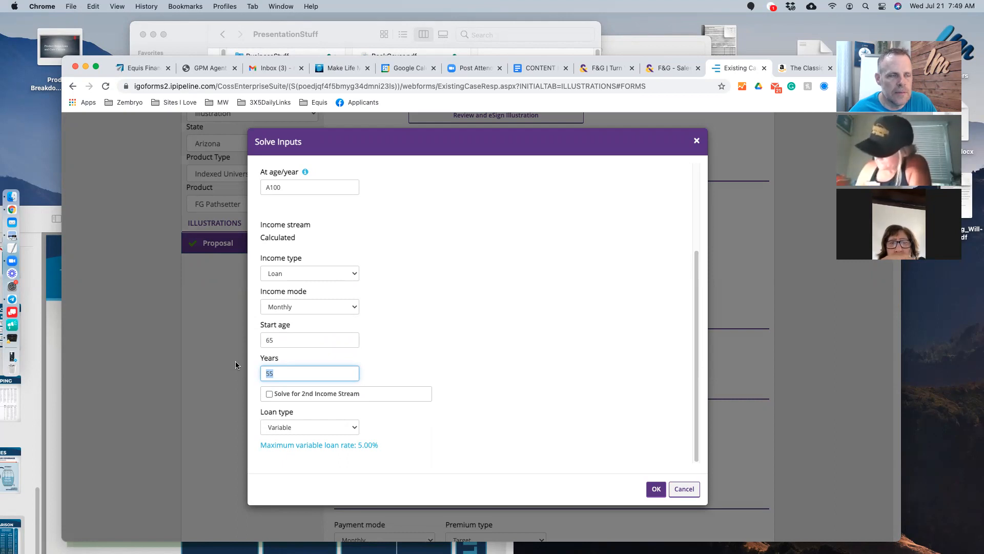
pyautogui.click(478, 354)
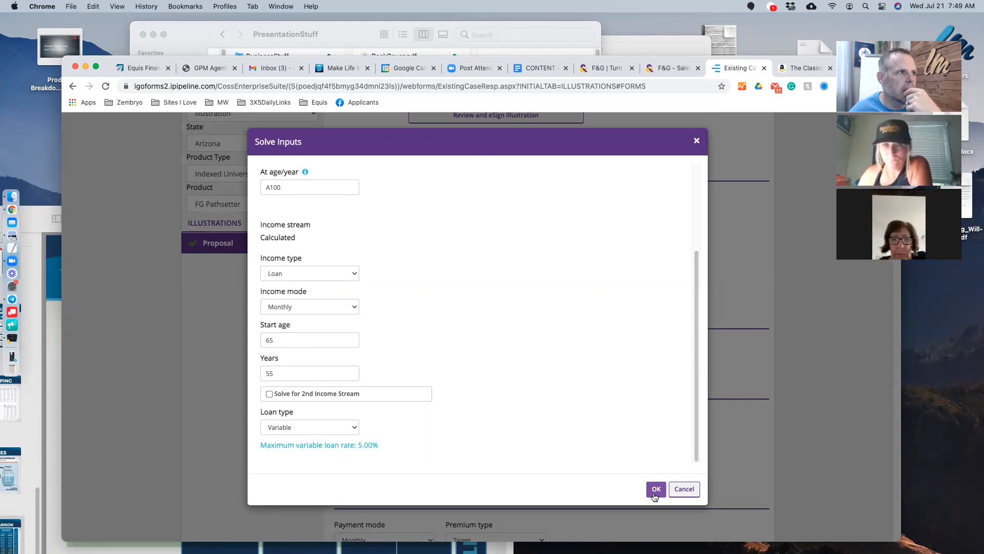
# - Switch the Solve For option to Face
pyautogui.scroll(5, 419, 345)
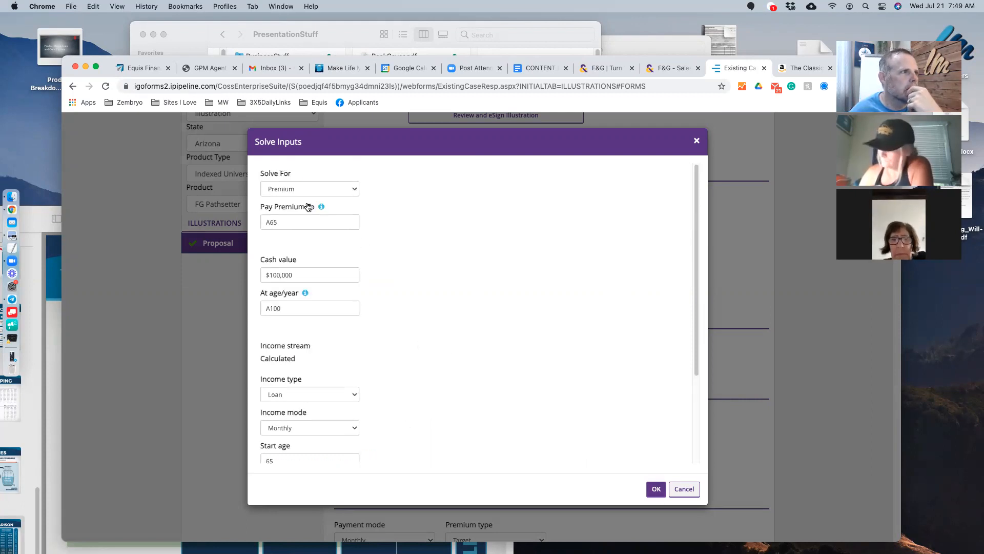
pyautogui.click(315, 188)
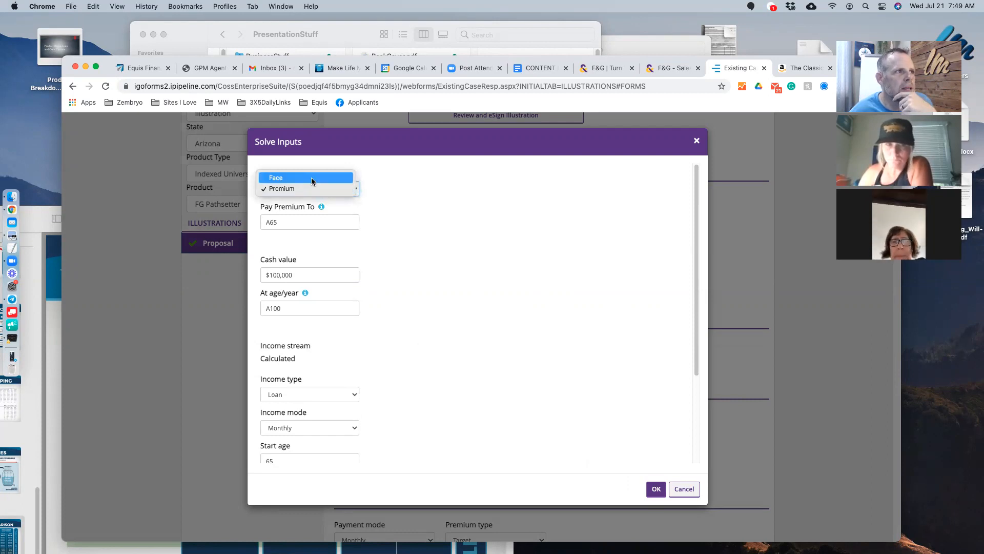
pyautogui.click(311, 179)
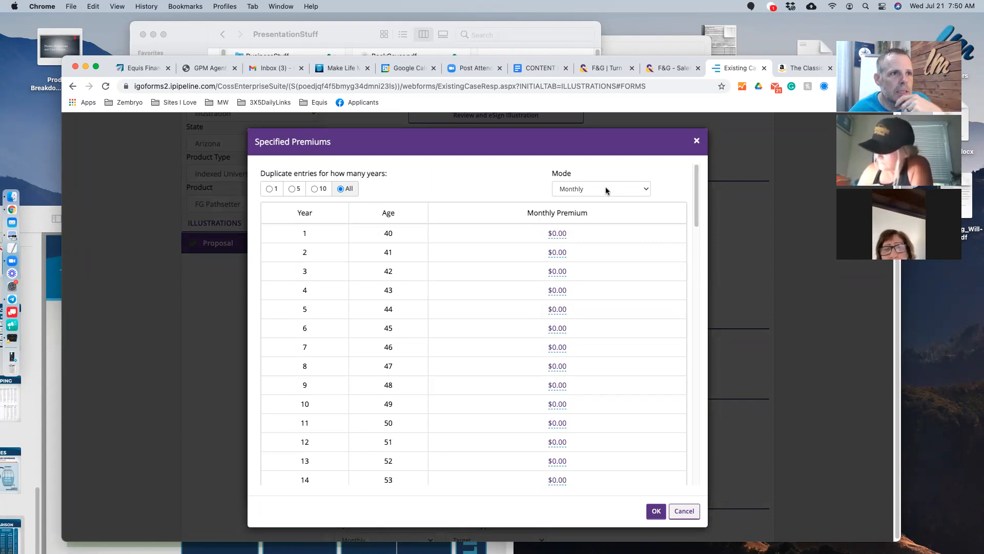
# - Keep the Monthly mode and apply a $500 year-1 premium to every year
pyautogui.click(605, 189)
pyautogui.click(608, 189)
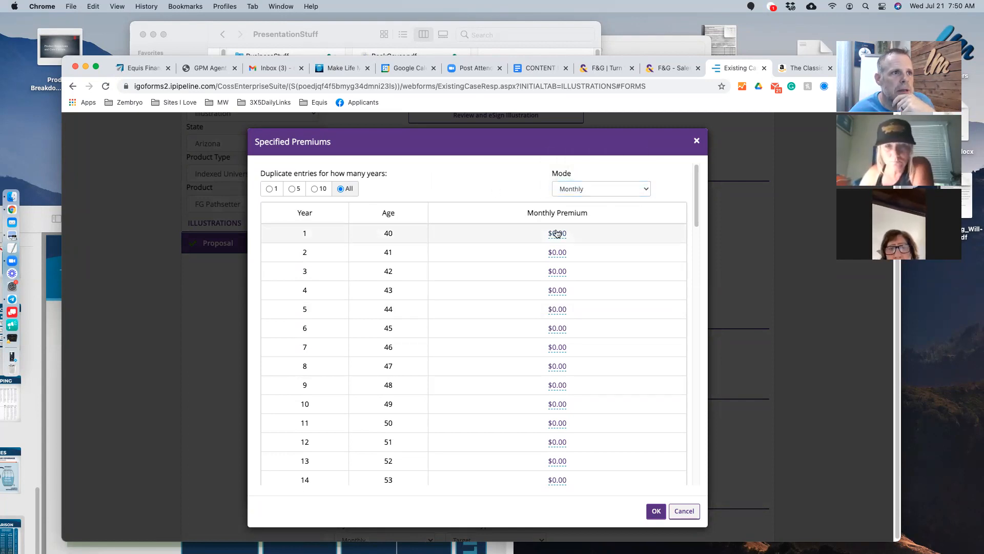
pyautogui.click(557, 233)
pyautogui.write('500')
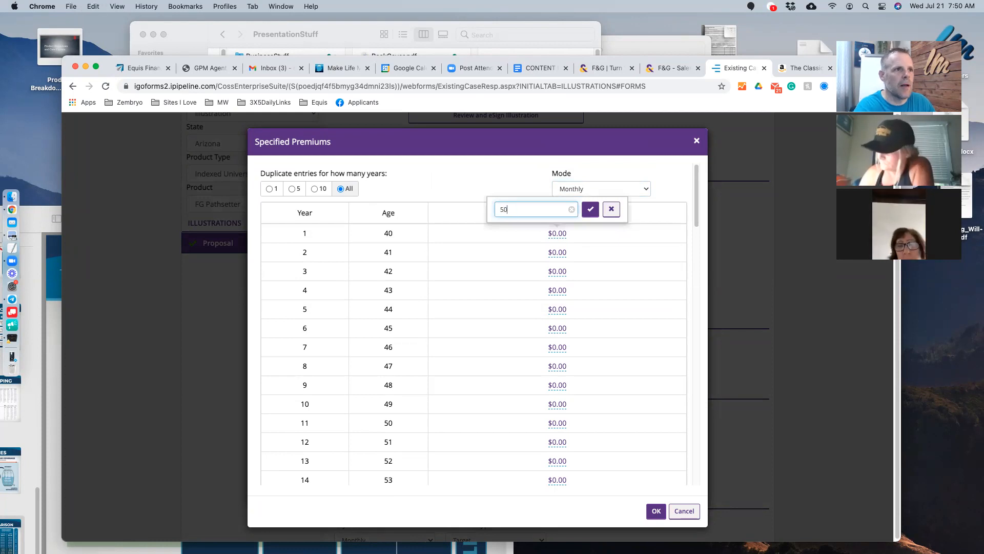
pyautogui.click(591, 209)
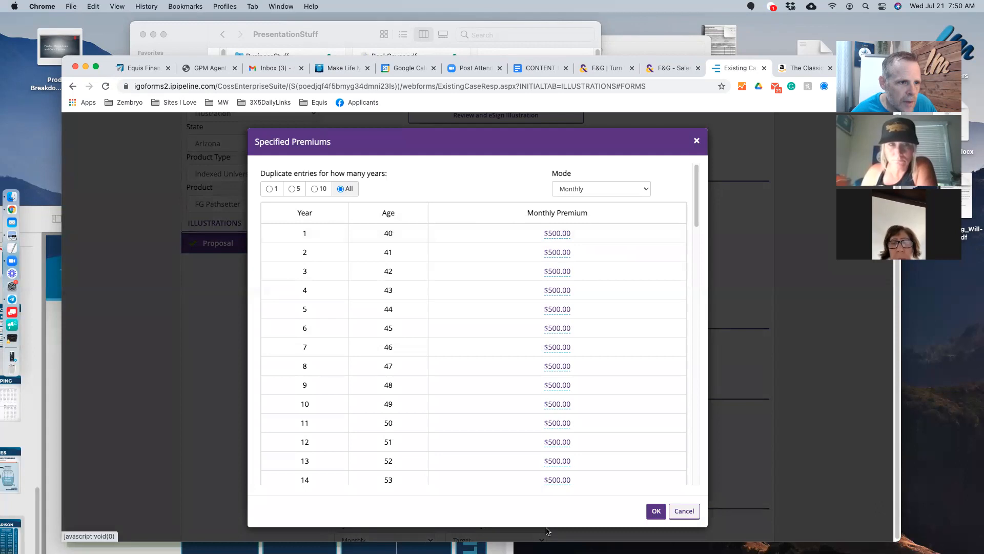
pyautogui.scroll(-20, 575, 373)
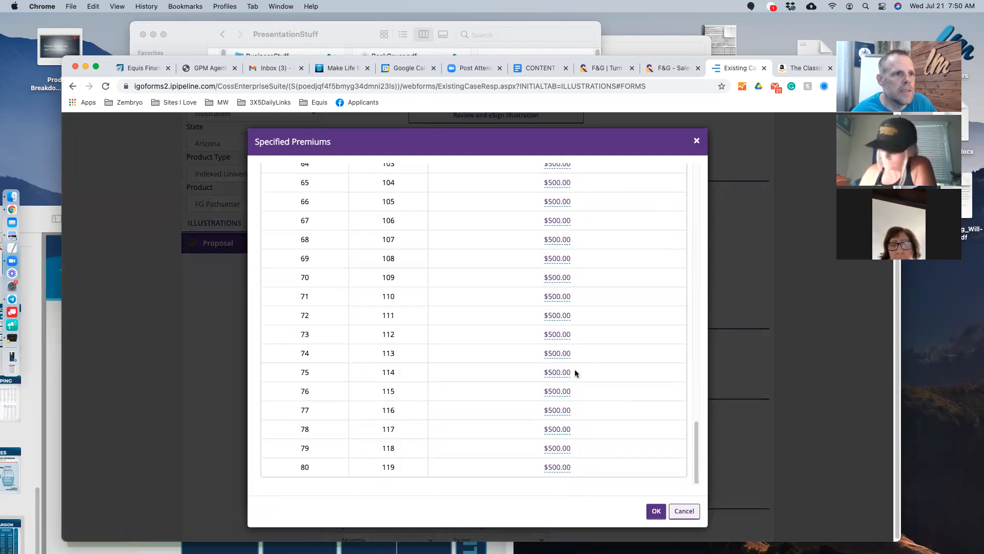
pyautogui.scroll(20, 575, 373)
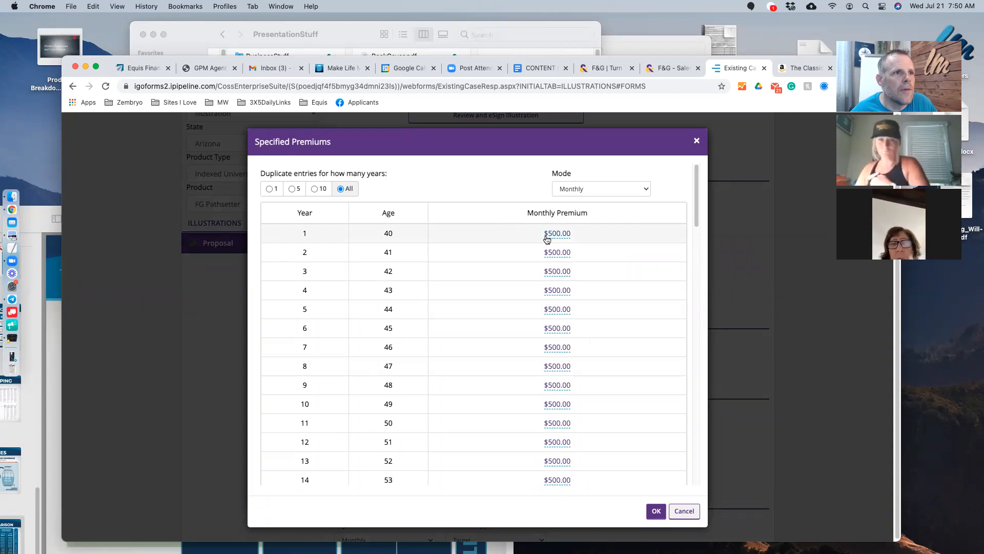
# - Try a $700 premium from year 4 onward, then restore it to $500
pyautogui.click(560, 292)
pyautogui.press('super+a')
pyautogui.write('700')
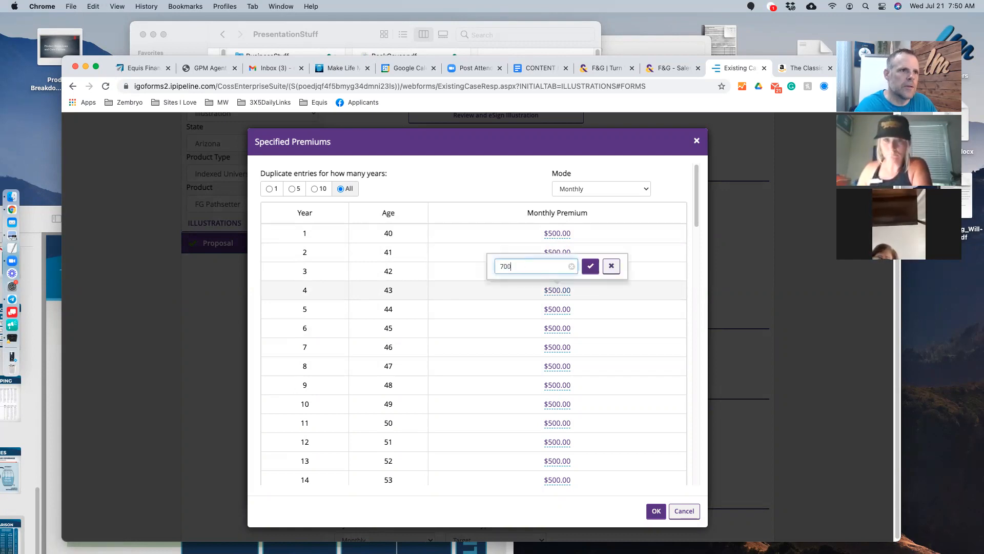
pyautogui.press('Return')
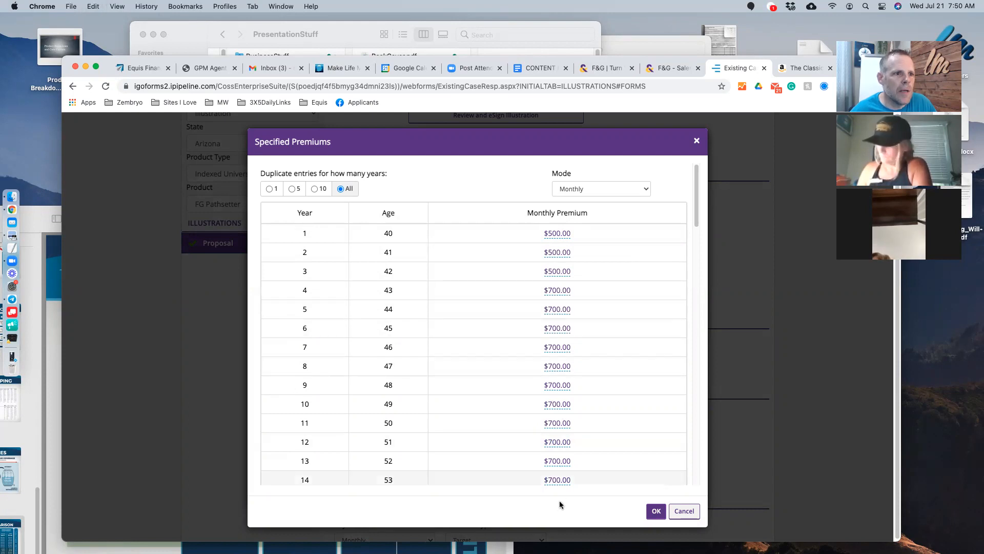
pyautogui.click(553, 295)
pyautogui.press('super+a')
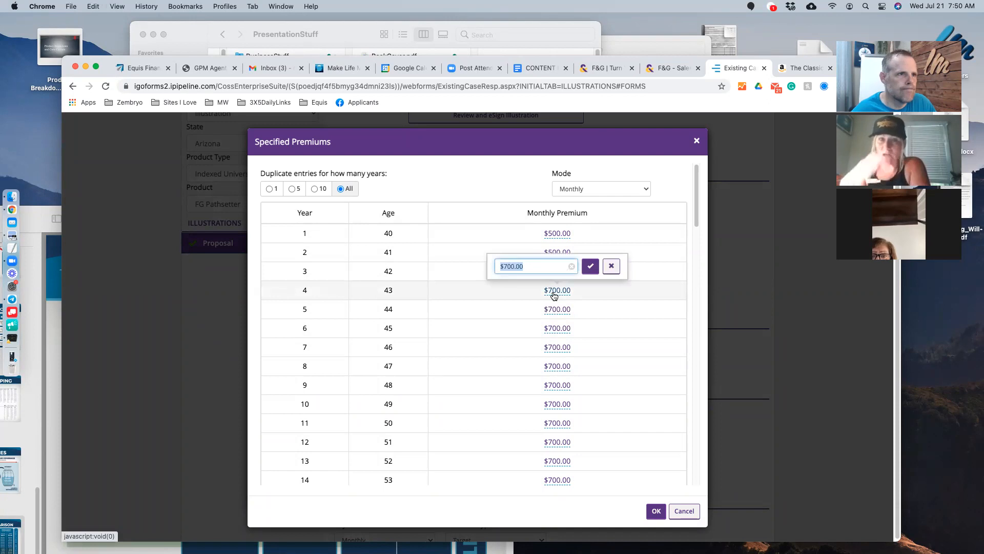
pyautogui.write('500')
pyautogui.press('Return')
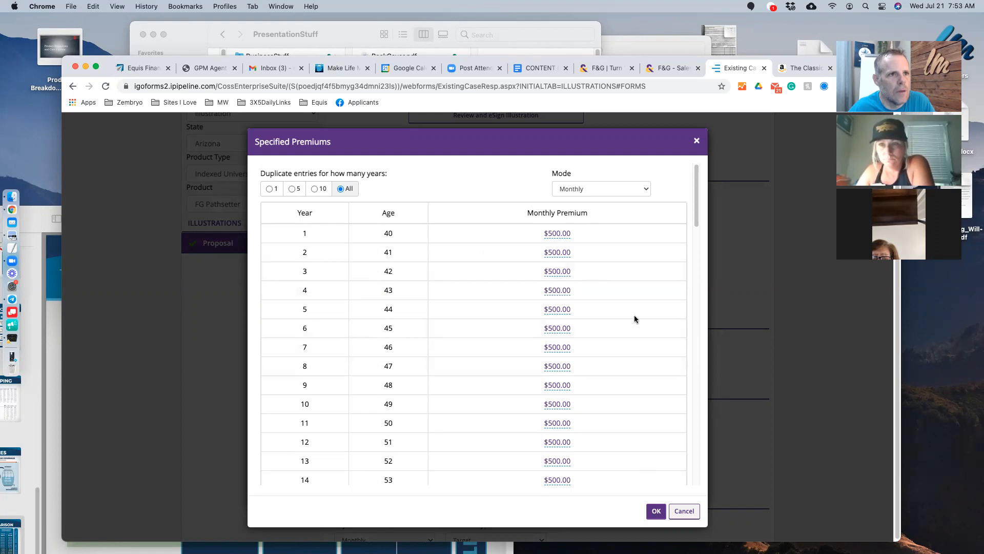
# - Review the $500 monthly premium schedule across all years and accept it
pyautogui.scroll(-1, 600, 383)
pyautogui.scroll(1, 599, 383)
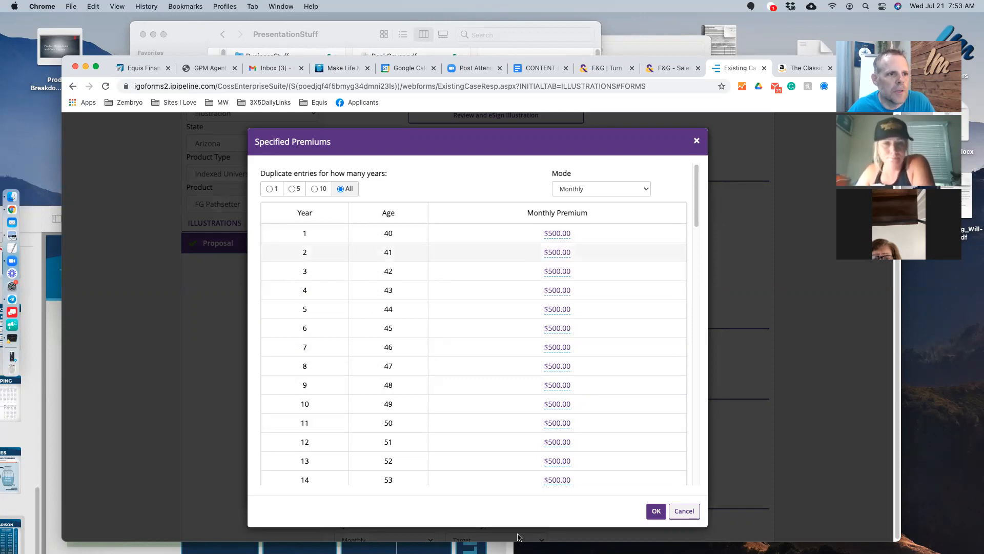
pyautogui.scroll(-20, 400, 314)
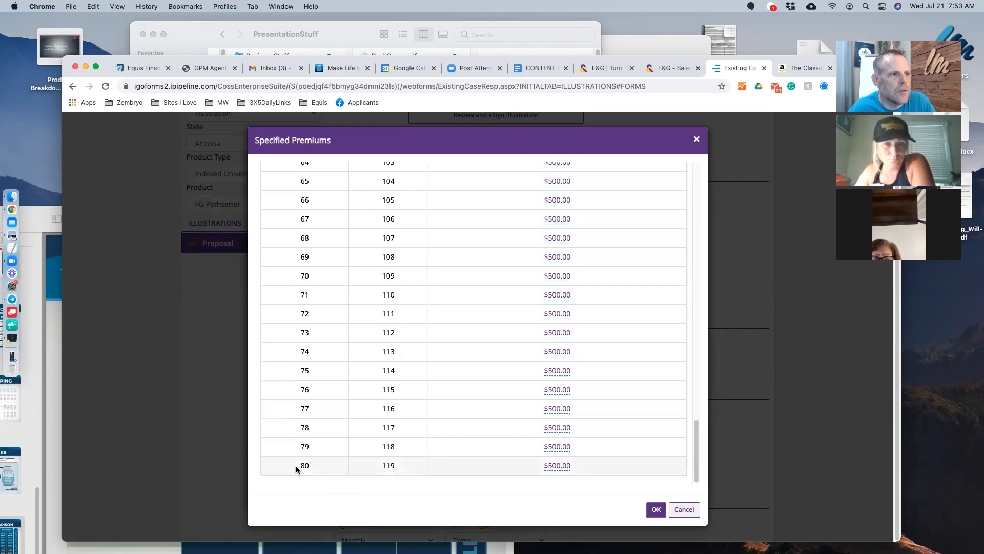
pyautogui.scroll(20, 457, 448)
pyautogui.scroll(-11, 439, 341)
pyautogui.scroll(-10, 440, 341)
pyautogui.scroll(20, 440, 341)
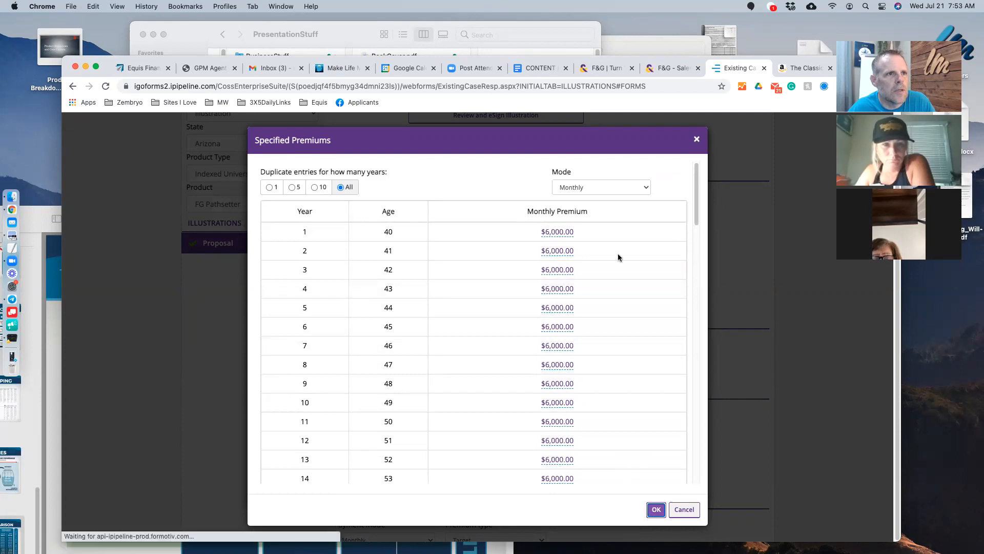
pyautogui.click(652, 509)
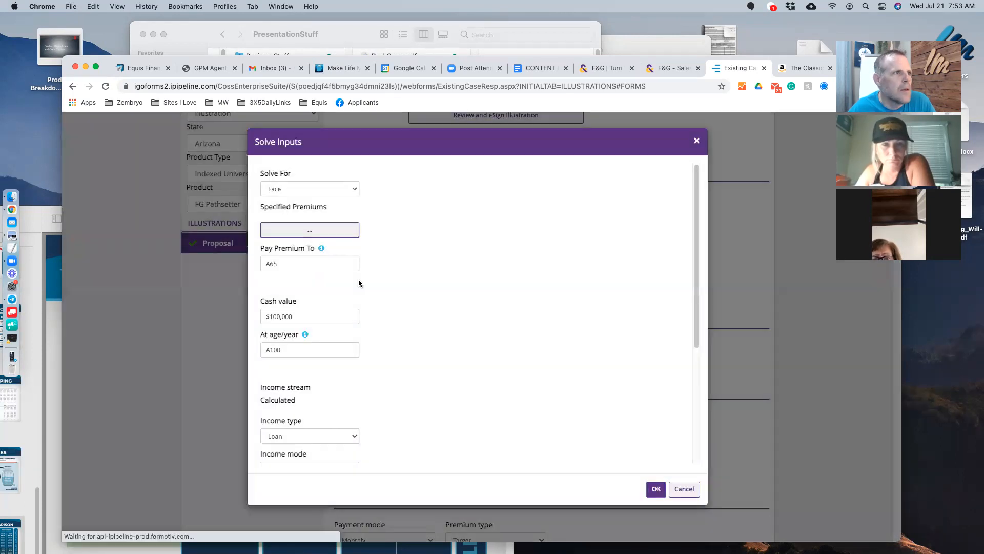
# - Verify Loan income, Monthly, age 65, 55 years, Variable loan, and accept the solve inputs
pyautogui.scroll(-5, 420, 280)
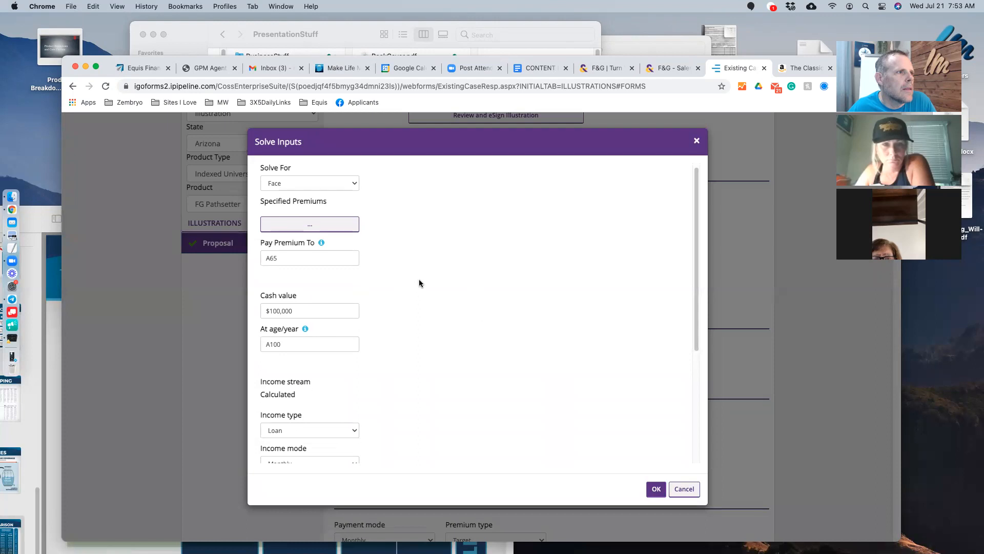
pyautogui.scroll(-1, 420, 280)
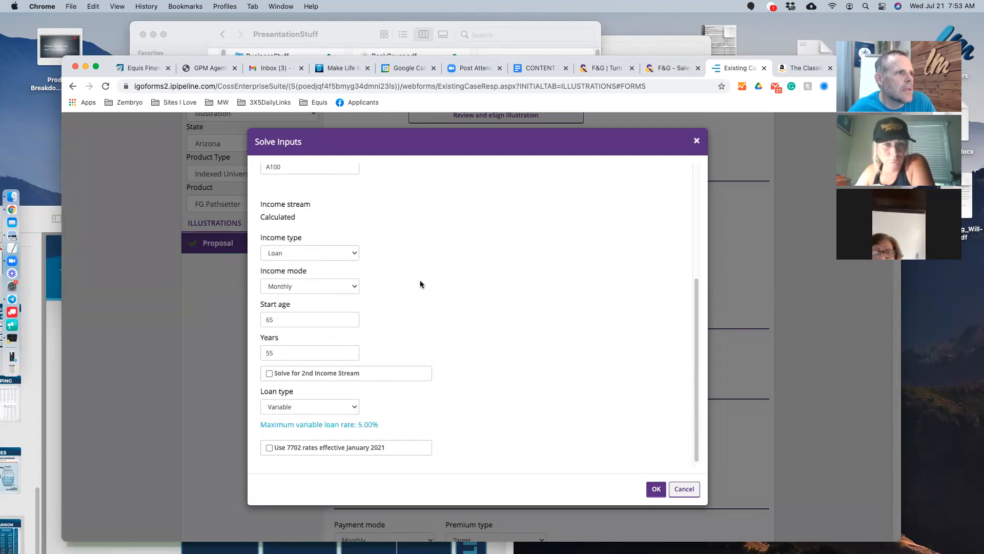
pyautogui.scroll(5, 420, 280)
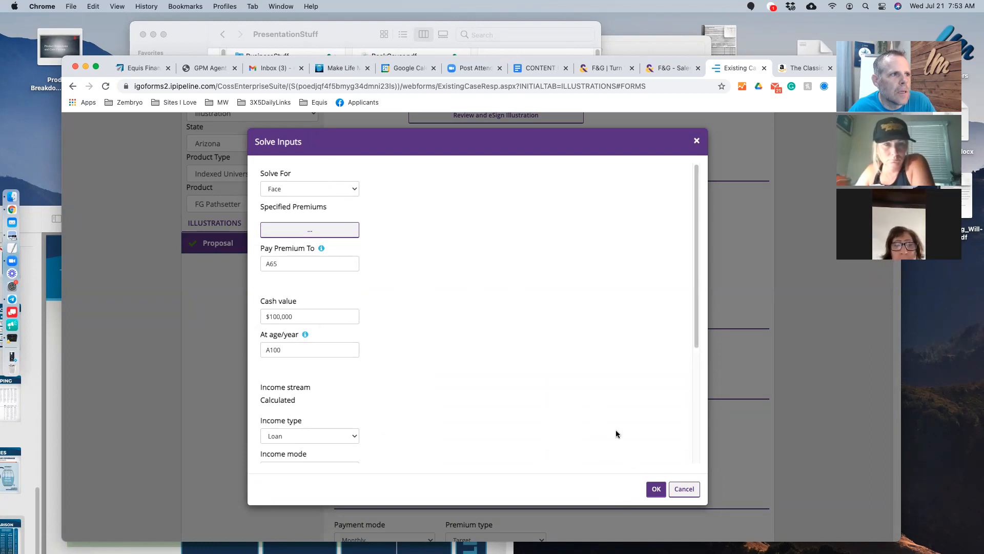
pyautogui.scroll(-1, 306, 262)
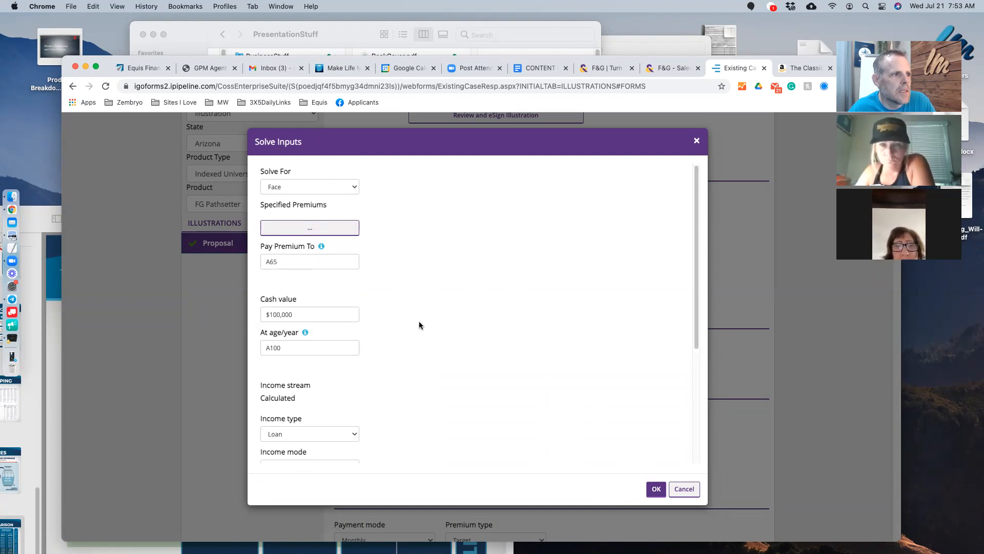
pyautogui.scroll(-5, 348, 333)
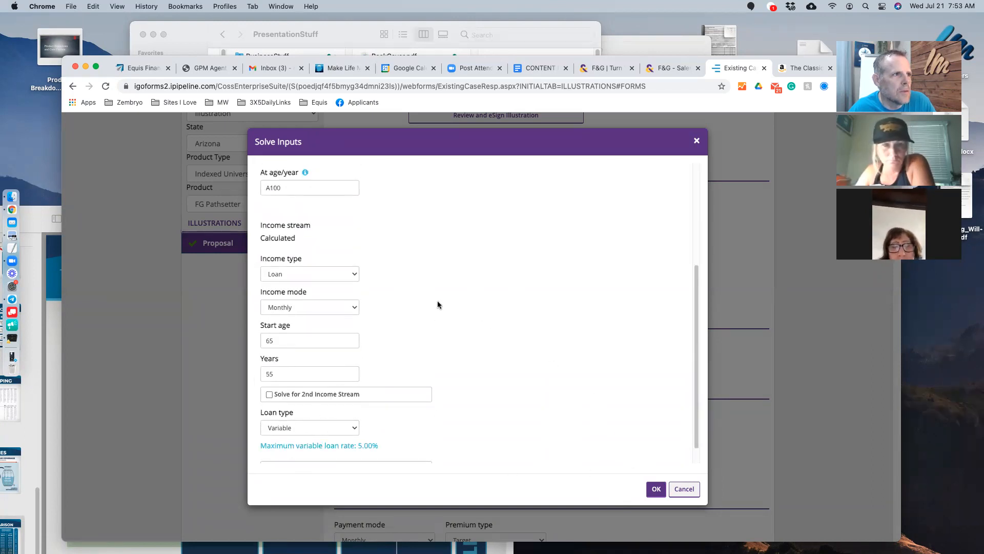
pyautogui.scroll(5, 437, 305)
pyautogui.scroll(-6, 416, 352)
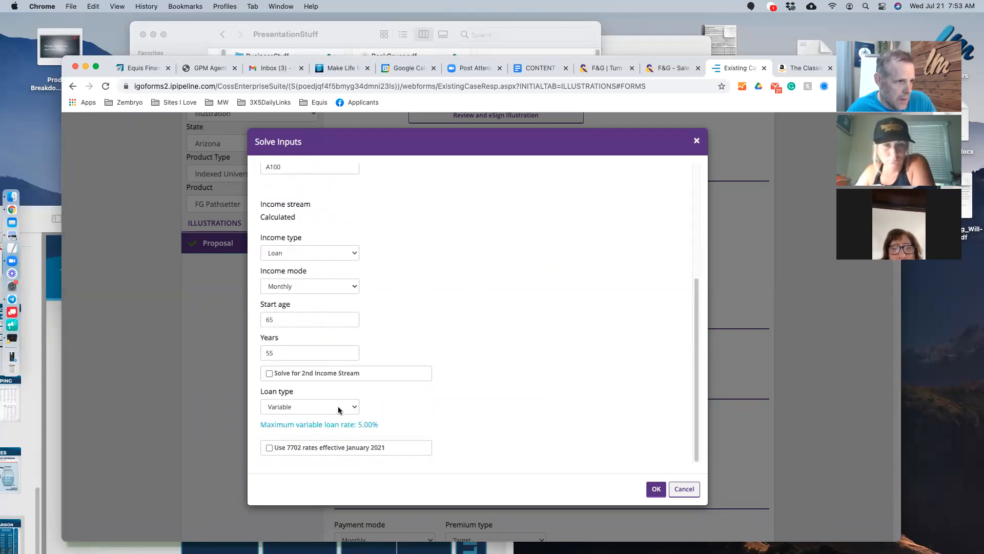
pyautogui.click(647, 487)
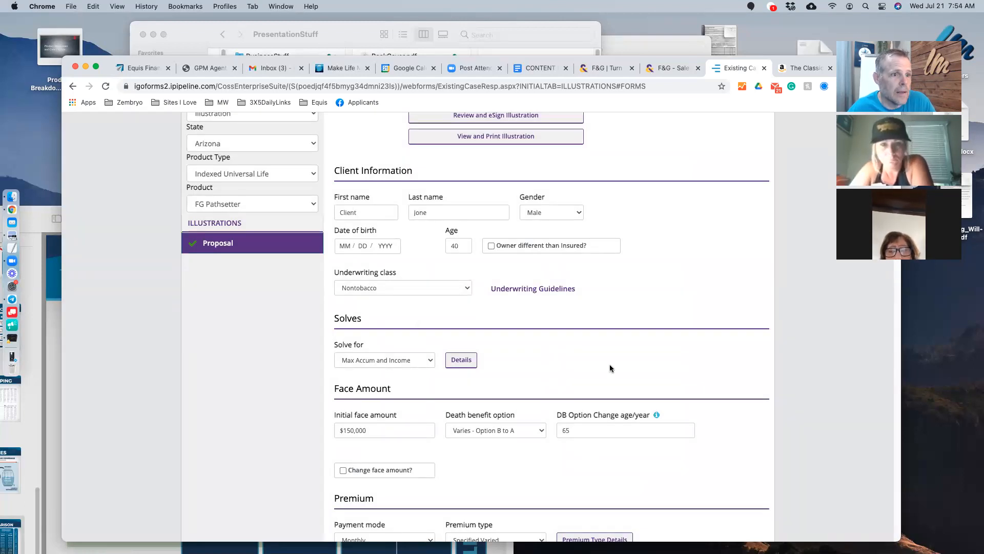
# - Generate the illustration PDF with View and Print Illustration, then return to the case form
pyautogui.scroll(-7, 610, 366)
pyautogui.scroll(4, 610, 364)
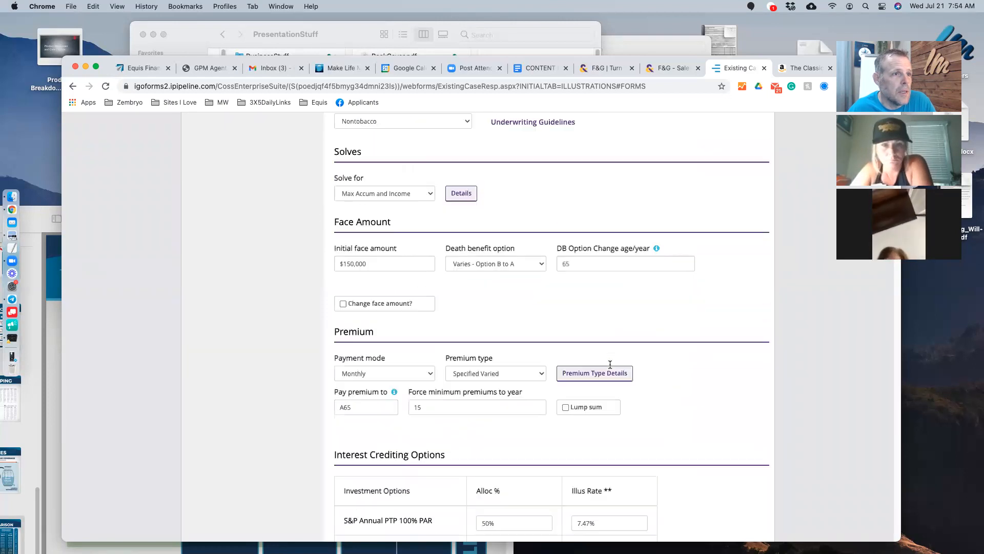
pyautogui.scroll(6, 610, 364)
pyautogui.click(476, 277)
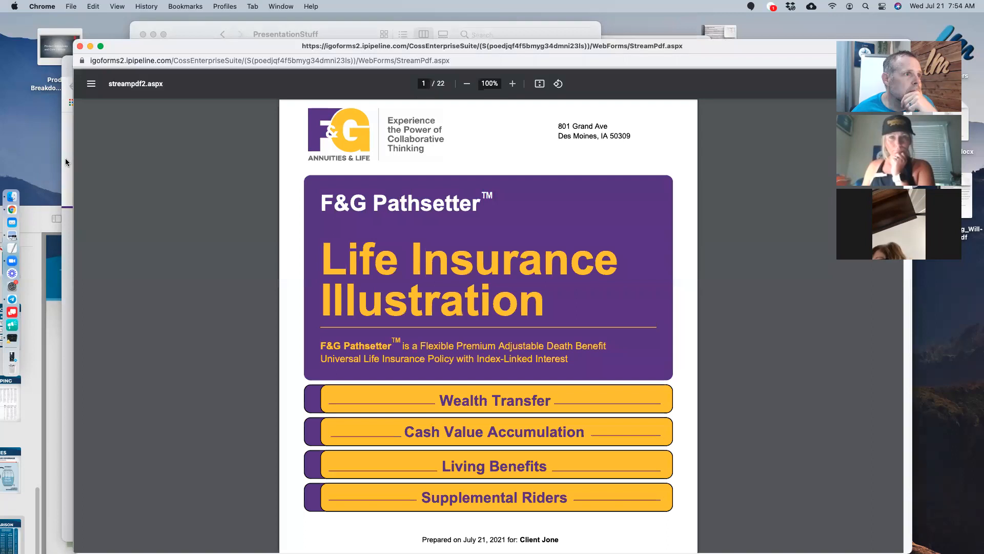
pyautogui.click(66, 158)
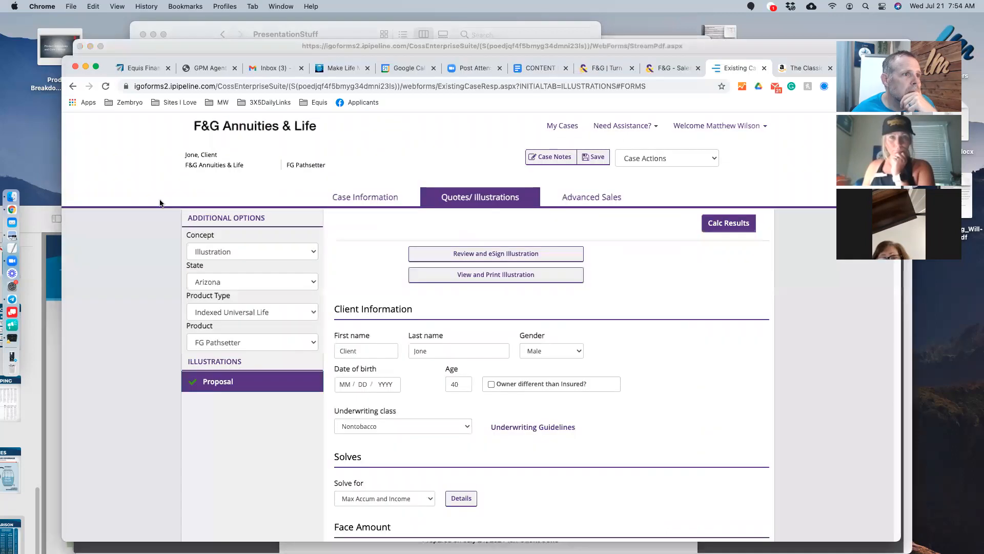
pyautogui.scroll(-1, 414, 442)
pyautogui.scroll(1, 690, 358)
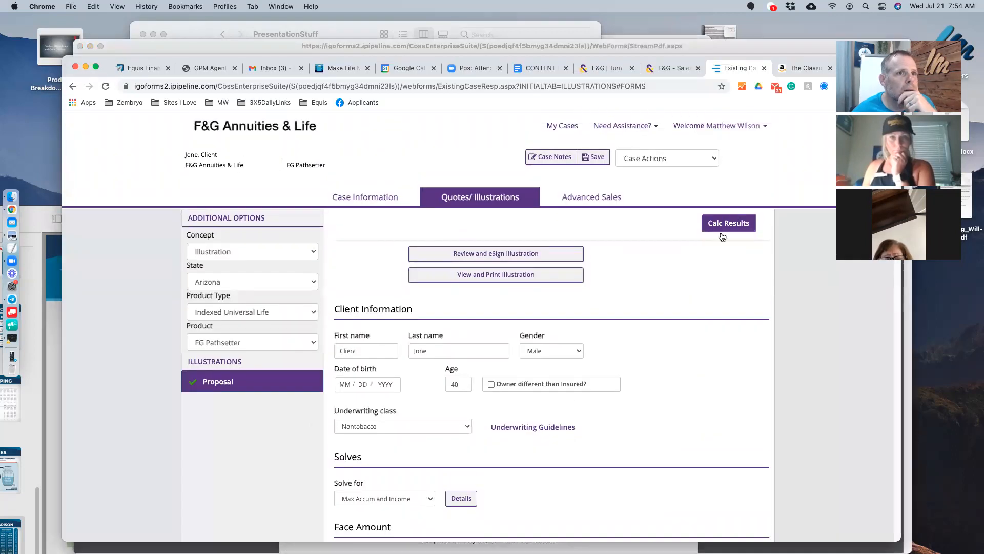
# - Calculate results and review the Policy Summary: $6,000 premiums, 196,422 death benefit
pyautogui.click(712, 223)
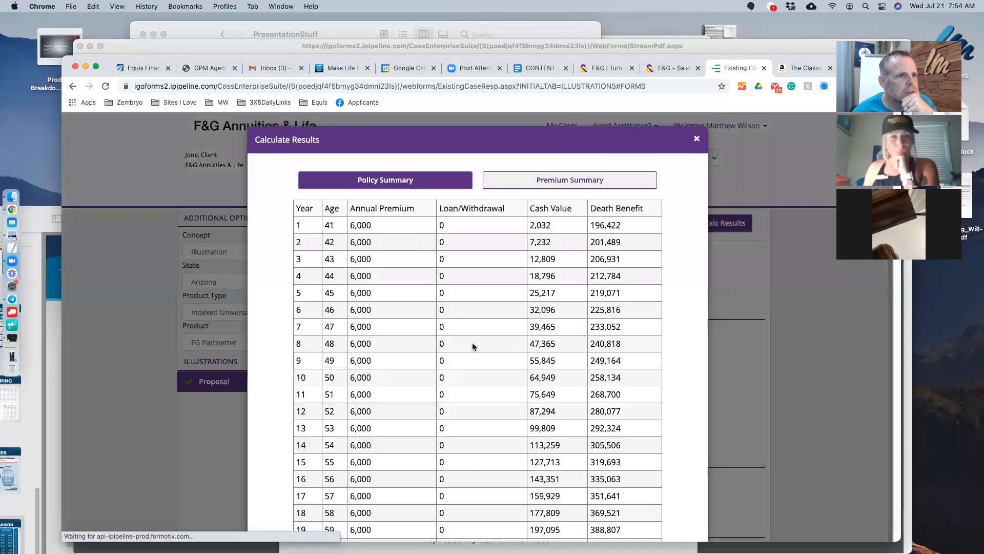
pyautogui.scroll(-20, 519, 323)
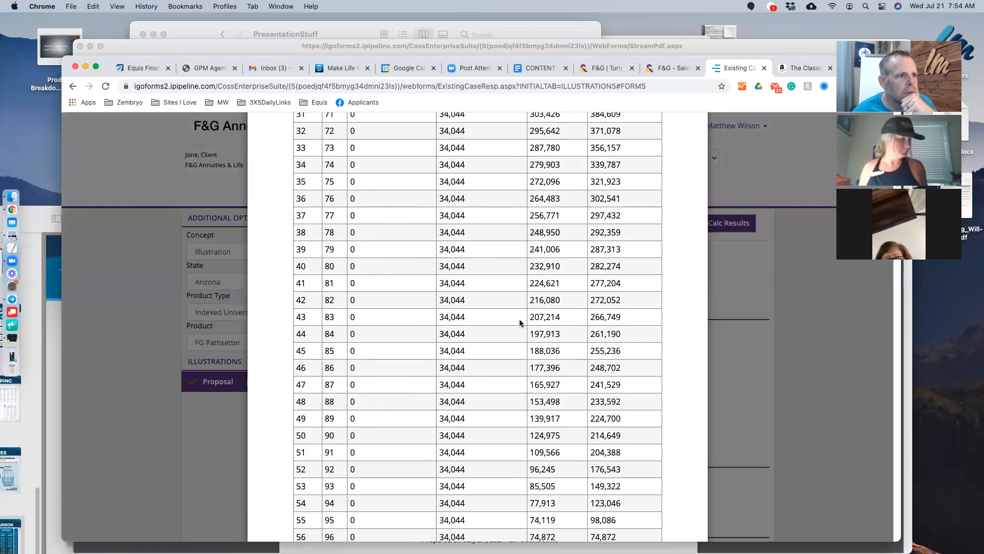
pyautogui.scroll(20, 519, 324)
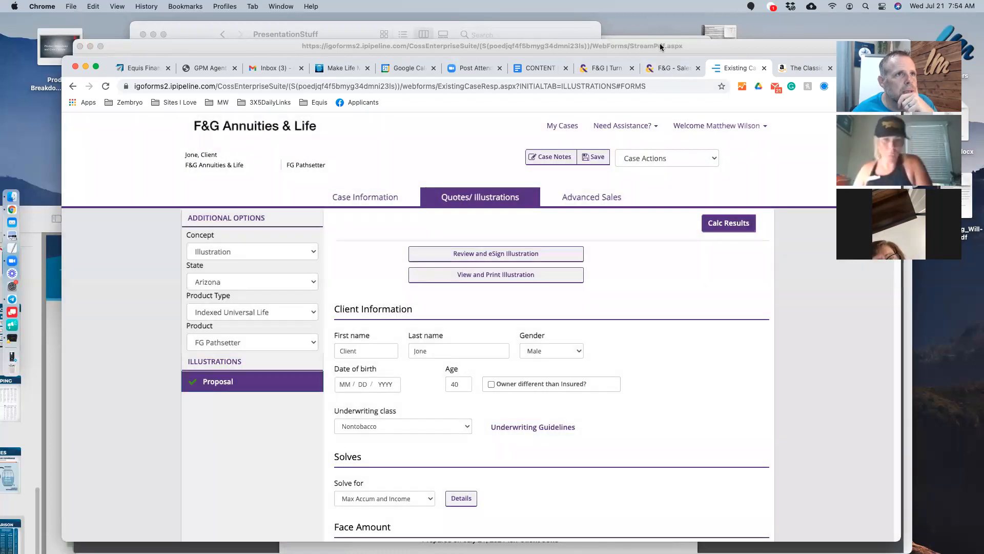
# - Close Calculate Results and page through the PDF from the cover to page 4's definitions
pyautogui.click(663, 45)
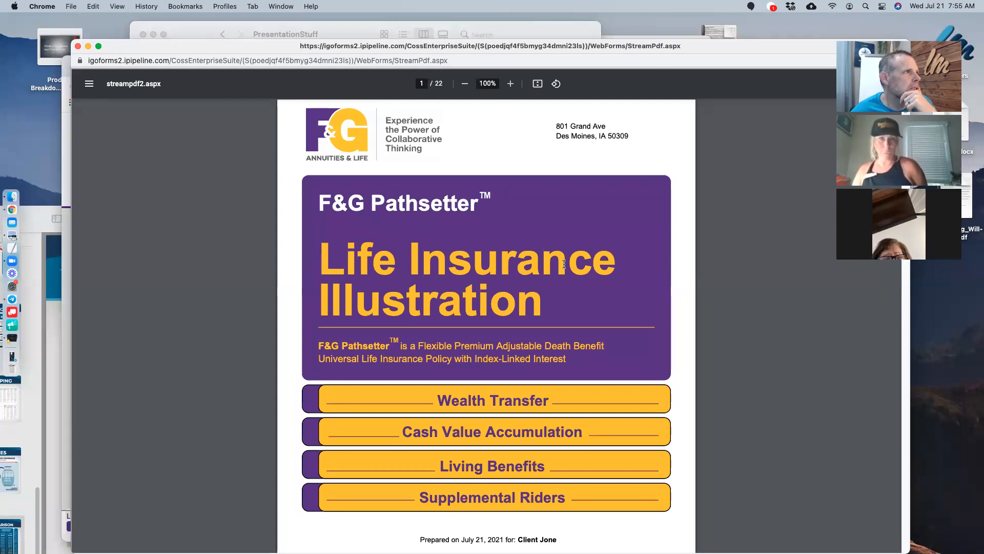
pyautogui.scroll(-3, 564, 264)
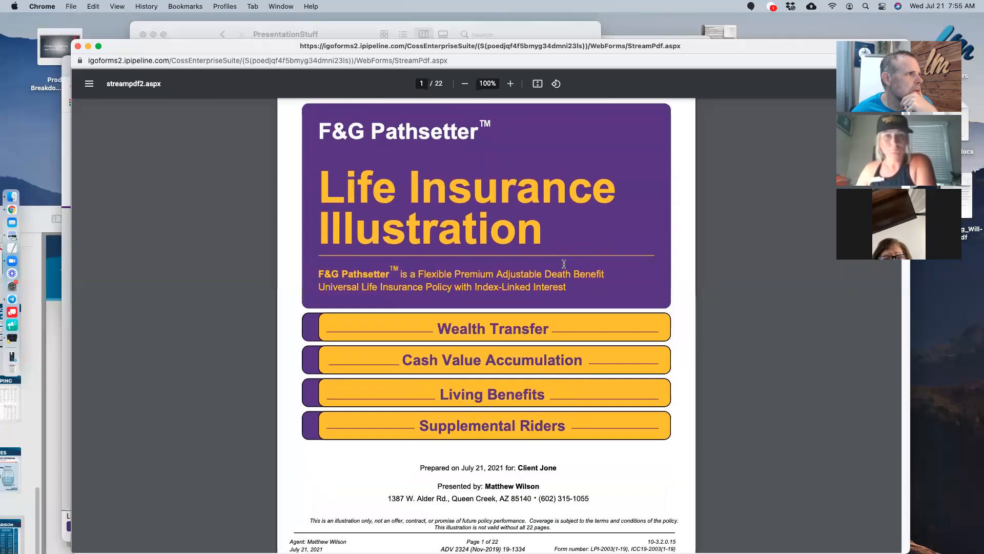
pyautogui.scroll(-10, 564, 264)
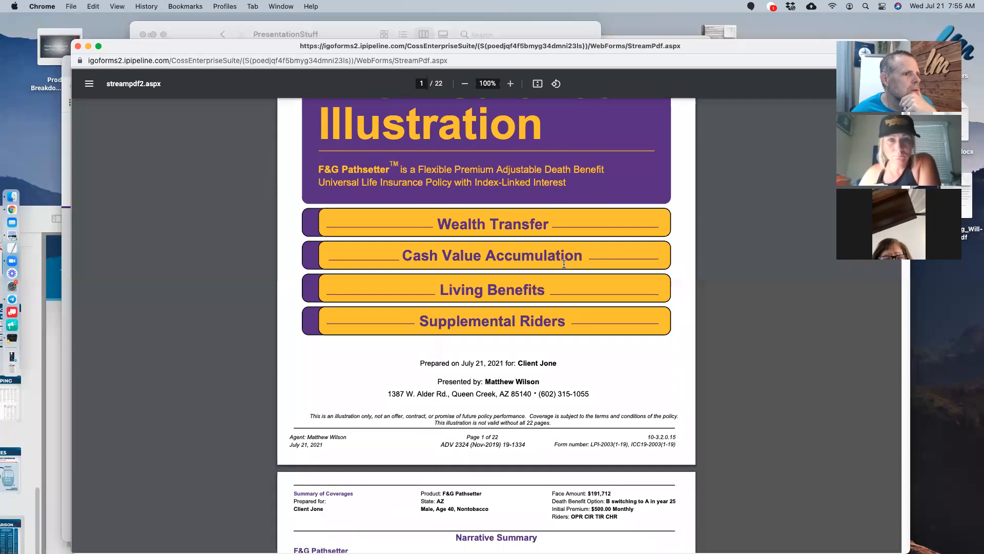
pyautogui.scroll(-10, 564, 264)
pyautogui.scroll(7, 564, 264)
pyautogui.scroll(9, 563, 264)
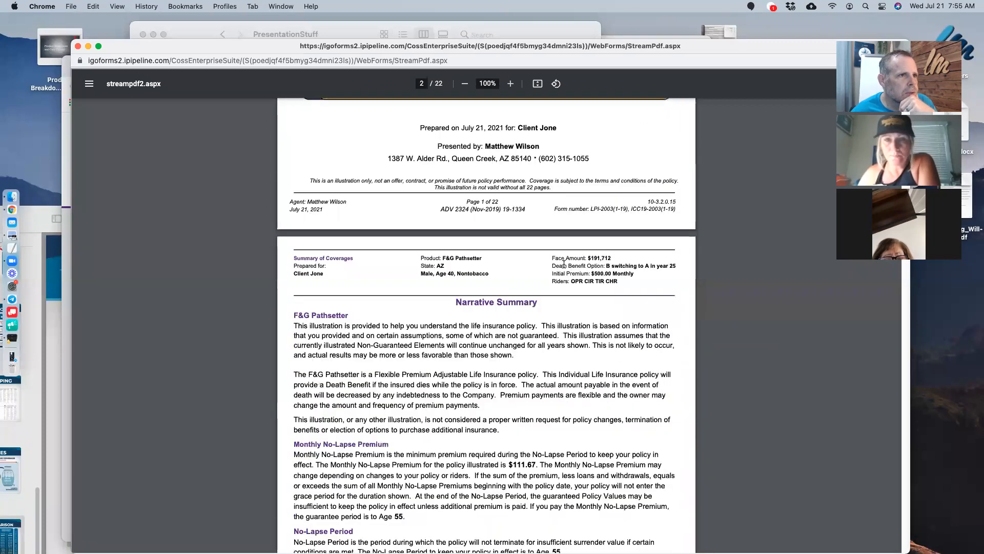
pyautogui.scroll(8, 563, 264)
pyautogui.scroll(-11, 564, 264)
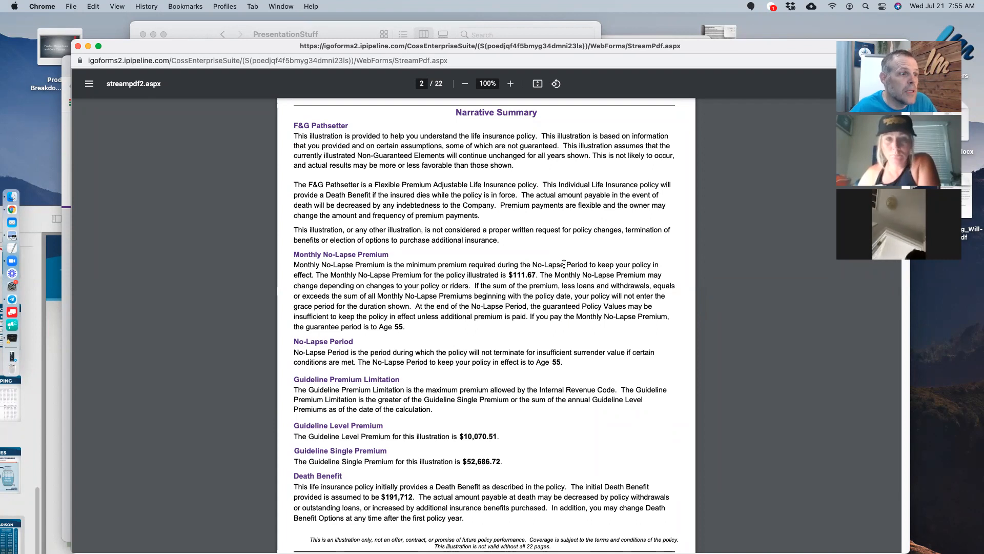
pyautogui.scroll(-10, 487, 333)
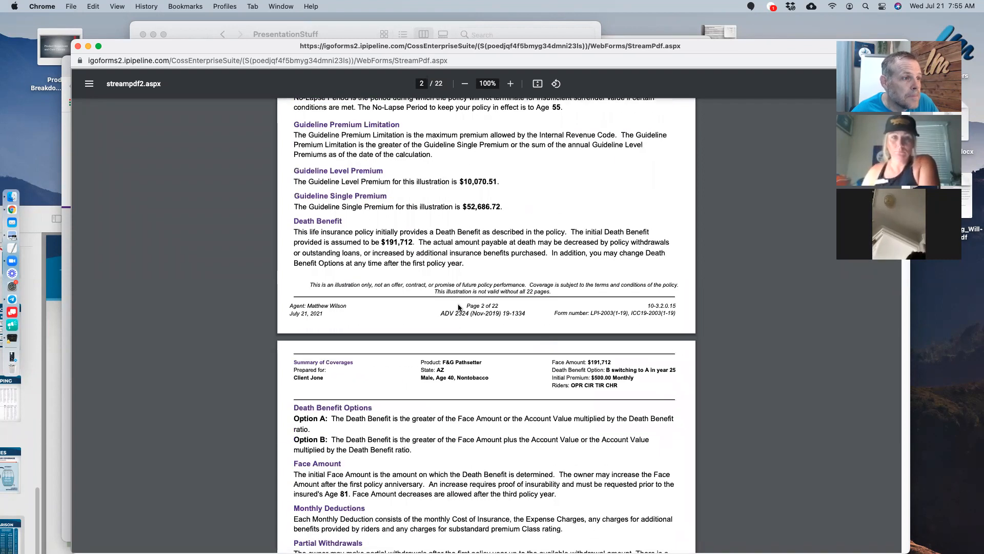
pyautogui.scroll(3, 458, 304)
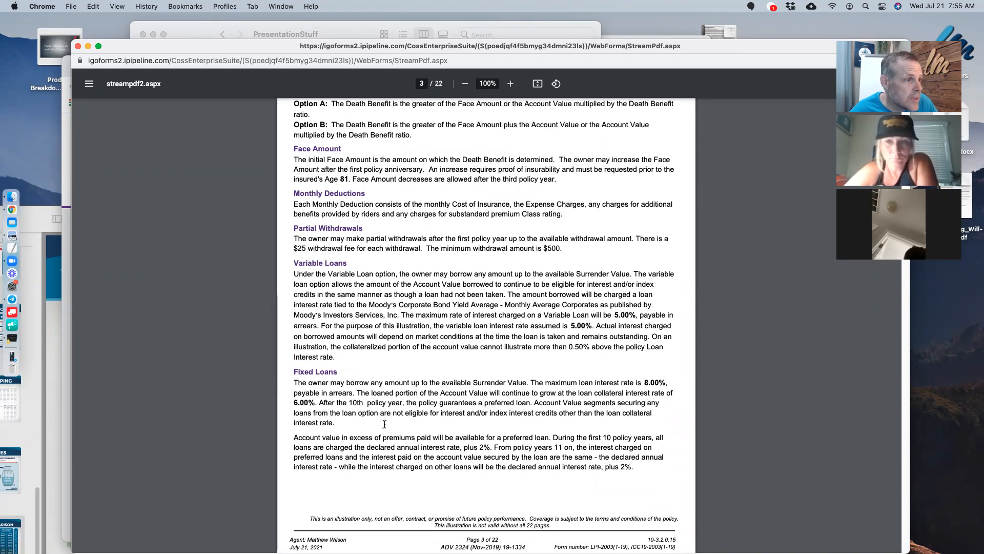
pyautogui.scroll(-8, 451, 334)
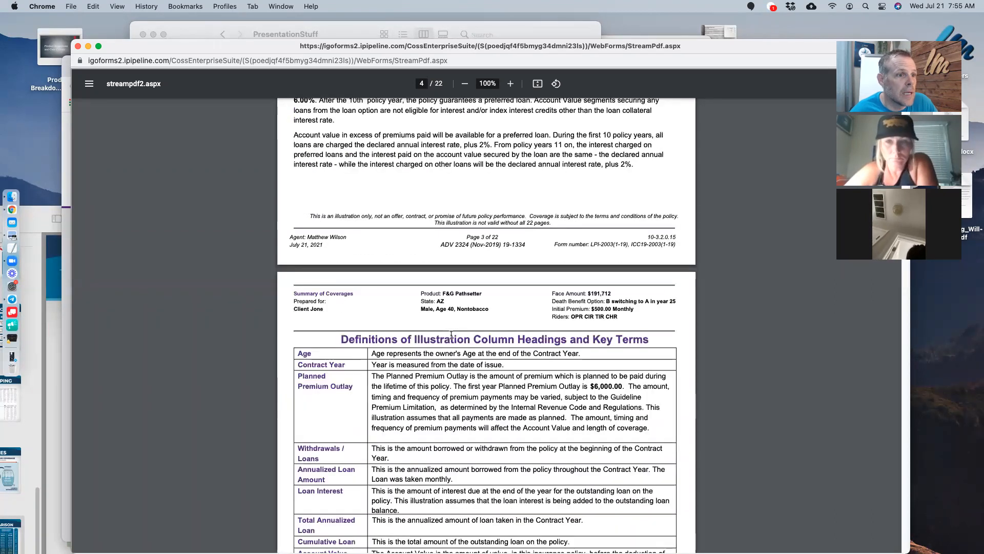
# - Scroll the illustration to page 6's Numeric Summary
pyautogui.scroll(-3, 450, 333)
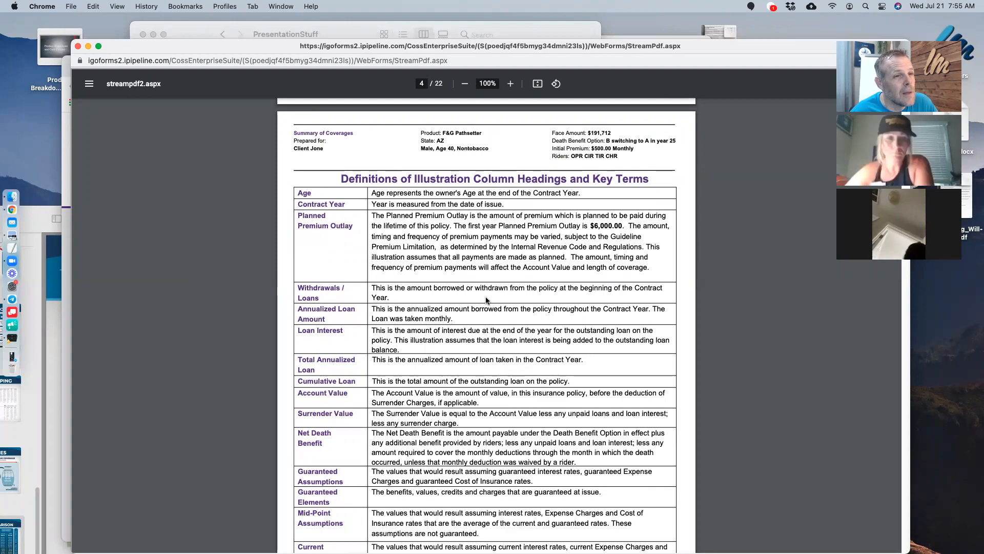
pyautogui.scroll(-15, 485, 300)
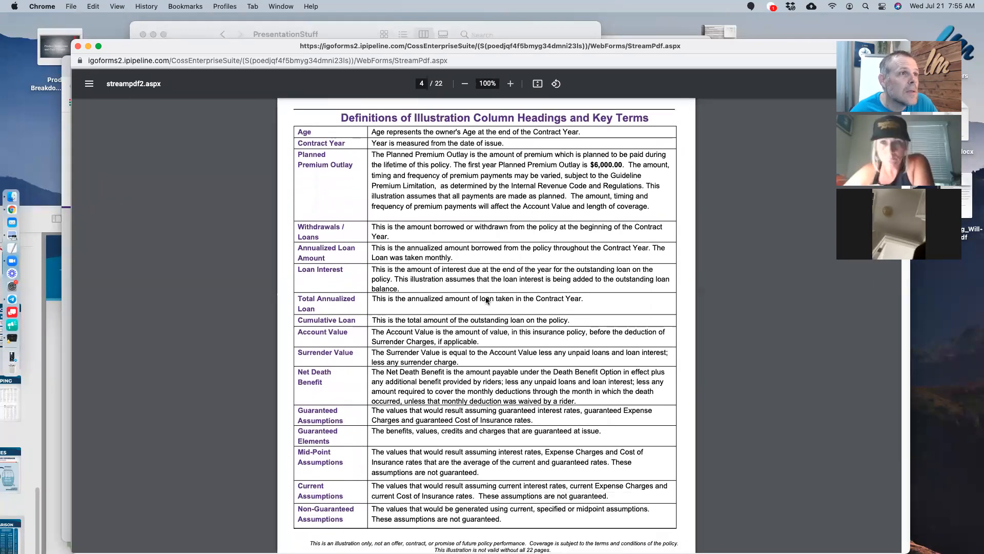
pyautogui.scroll(-20, 487, 299)
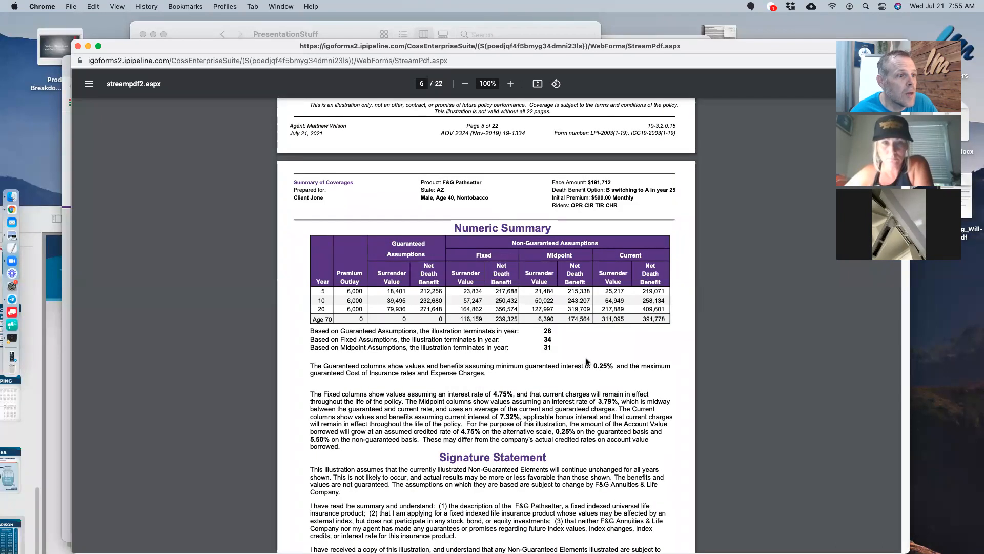
pyautogui.scroll(-8, 588, 363)
pyautogui.scroll(4, 595, 359)
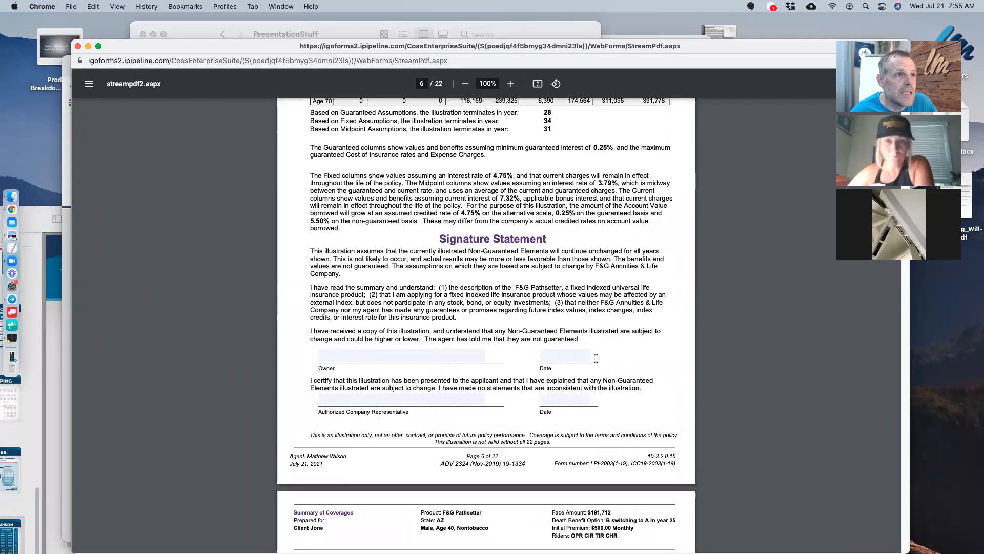
pyautogui.scroll(1, 609, 290)
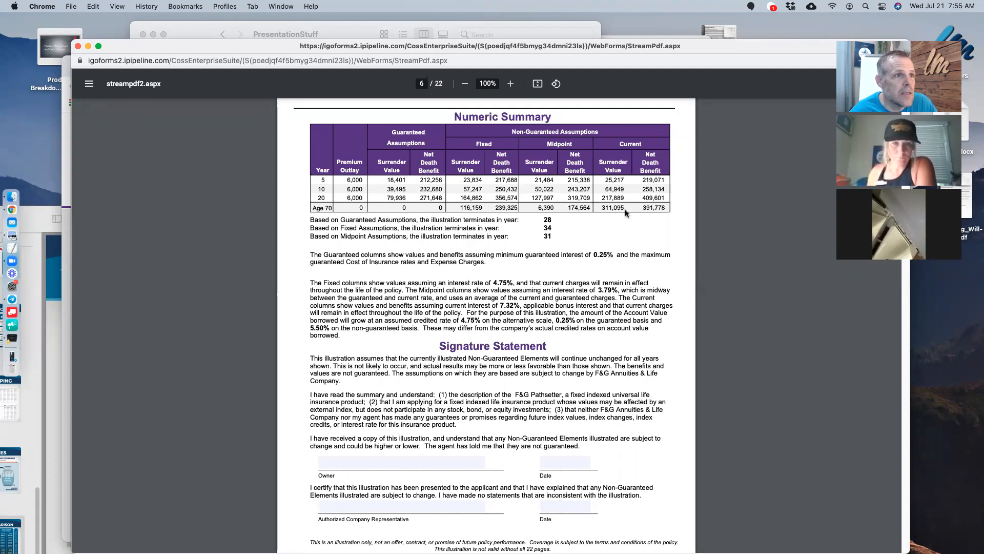
pyautogui.scroll(5, 559, 250)
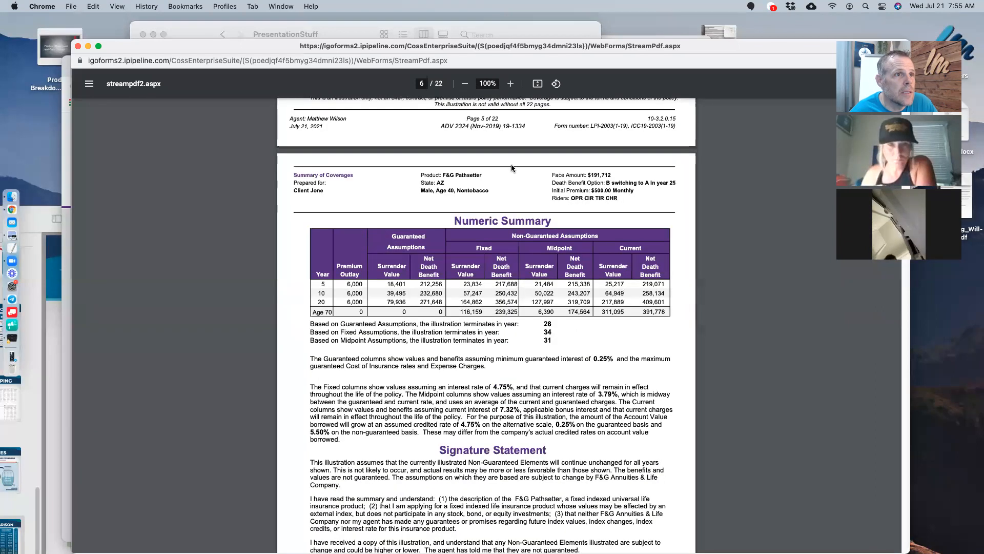
# - Highlight the $191,712 face amount, $500.00 Monthly premium and age 40 Nontobacco class
pyautogui.moveTo(587, 175); pyautogui.dragTo(610, 176)
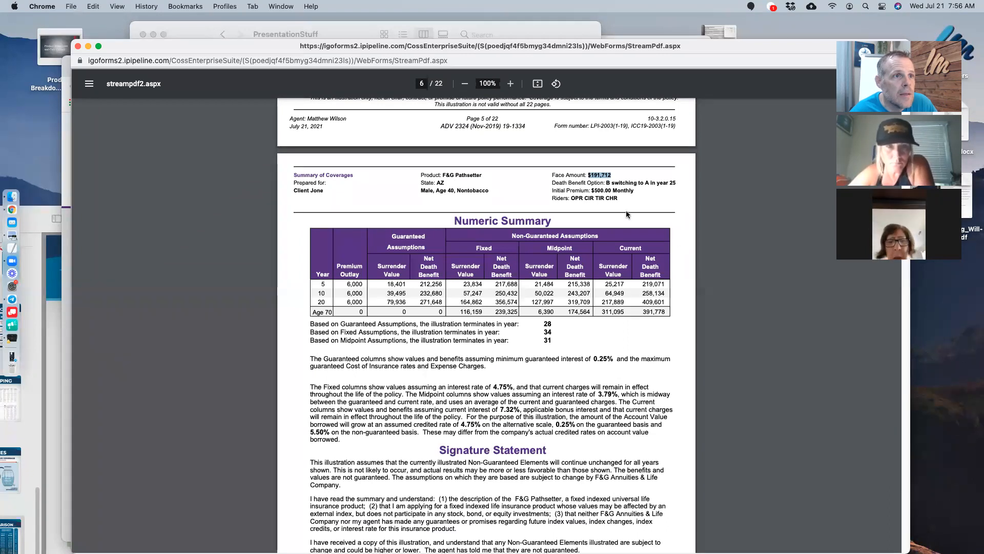
pyautogui.moveTo(592, 190); pyautogui.dragTo(626, 188)
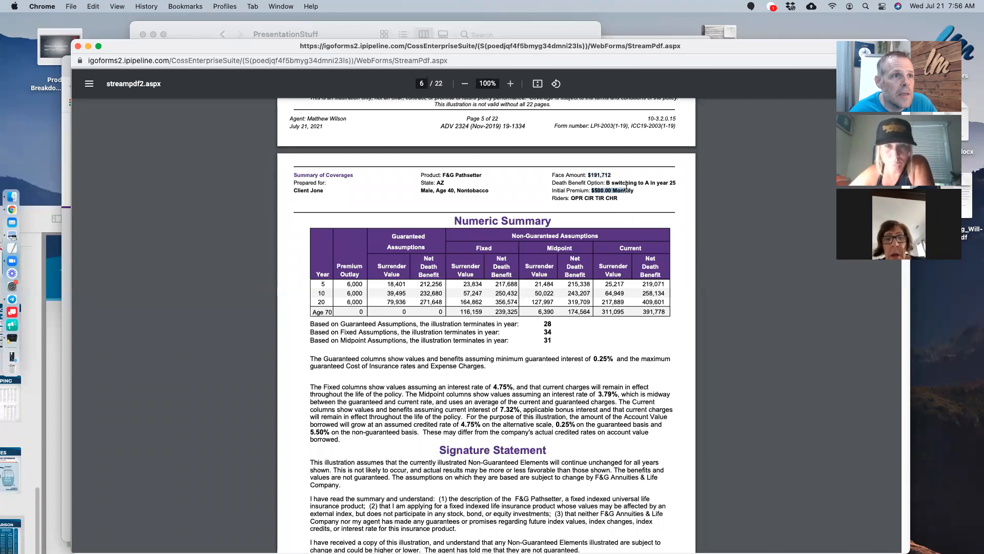
pyautogui.moveTo(444, 191); pyautogui.dragTo(488, 191)
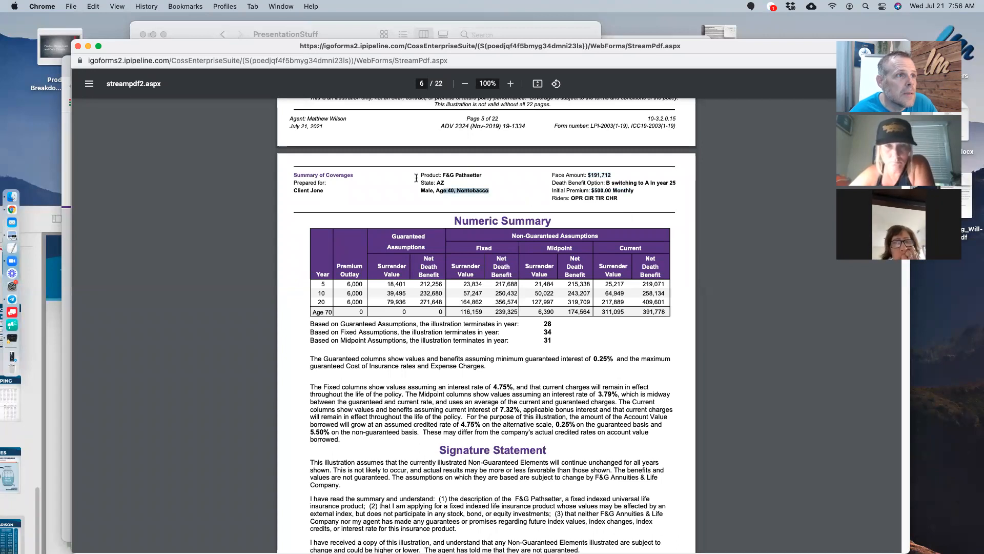
pyautogui.scroll(-5, 572, 267)
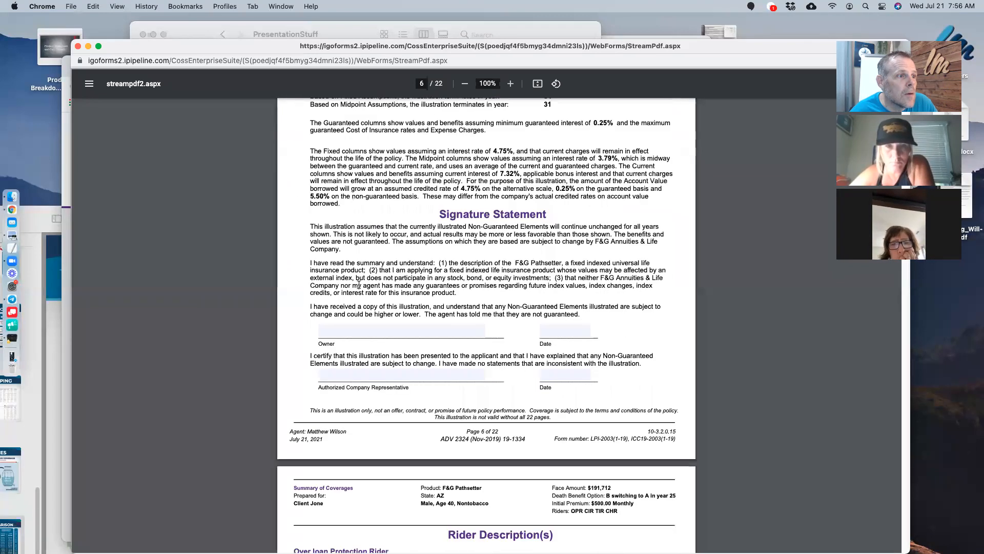
pyautogui.scroll(-2, 670, 367)
# - Scroll back and highlight the $191,712 face amount
pyautogui.scroll(-6, 670, 367)
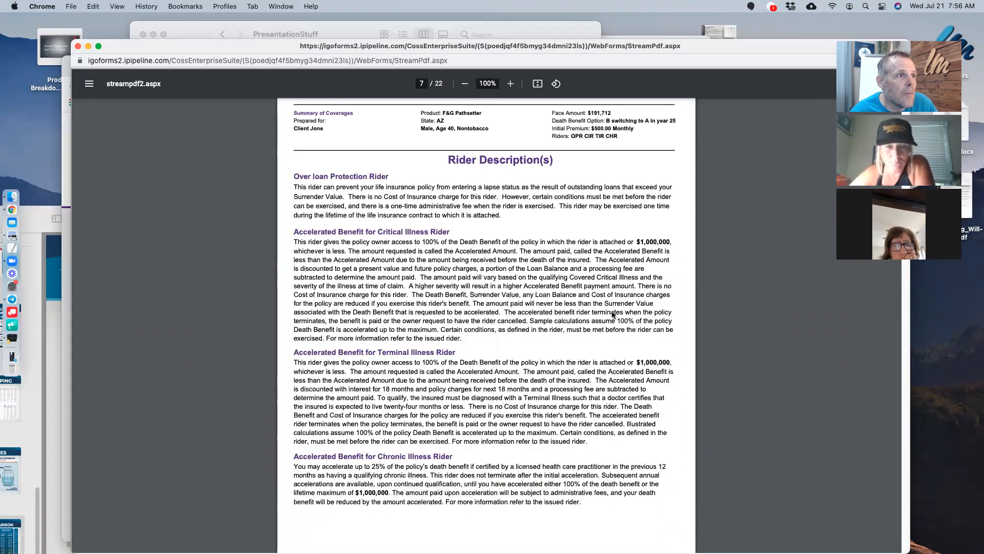
pyautogui.scroll(-9, 557, 392)
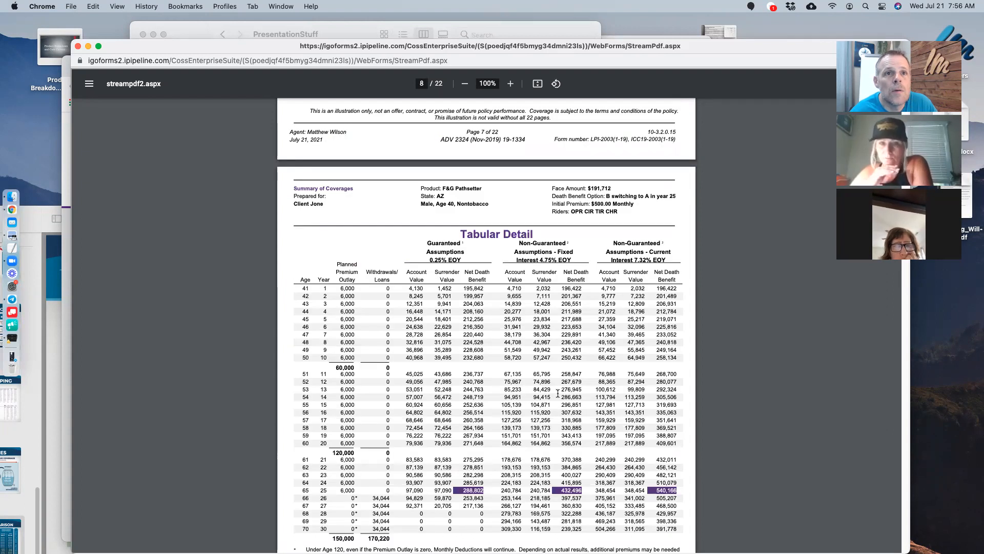
pyautogui.scroll(11, 558, 393)
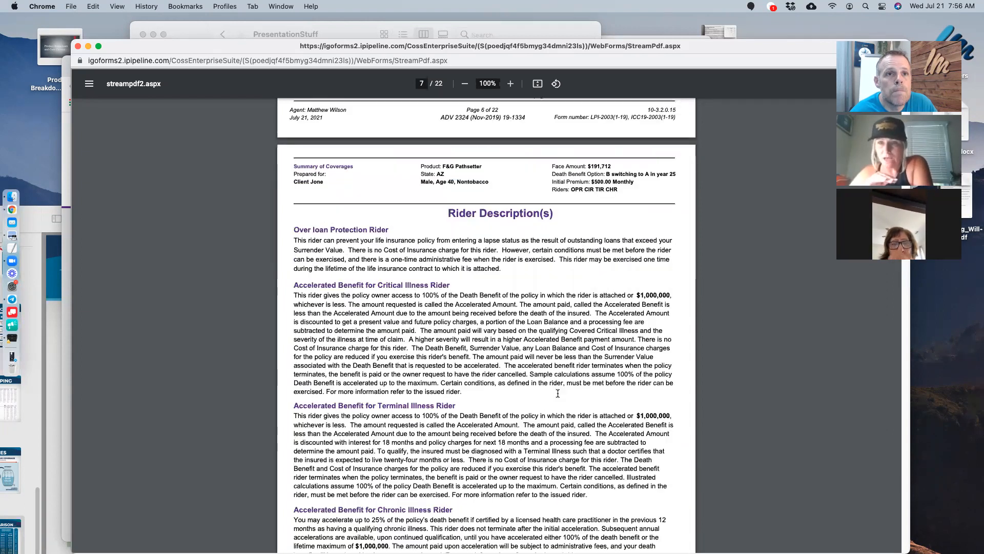
pyautogui.scroll(2, 558, 392)
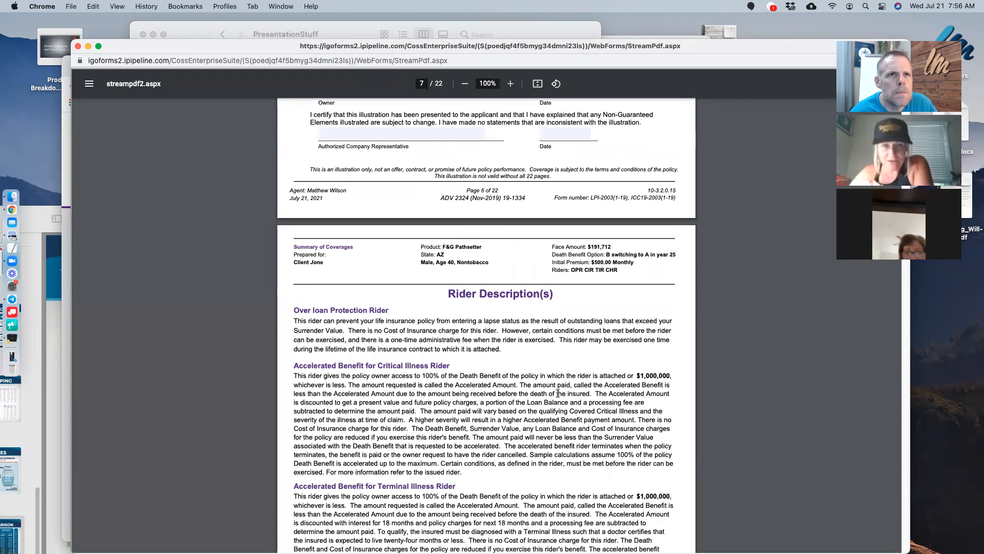
pyautogui.scroll(1, 630, 310)
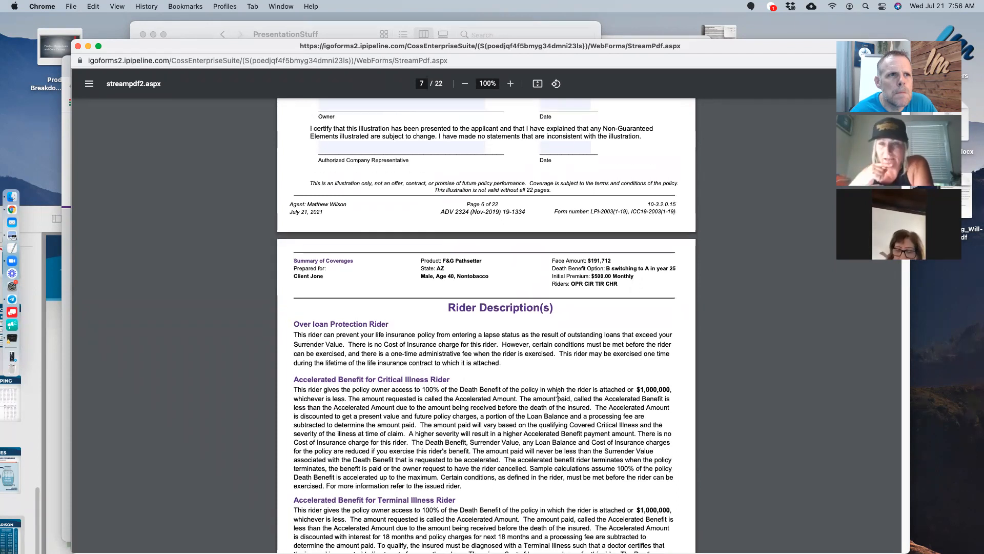
pyautogui.doubleClick(590, 260)
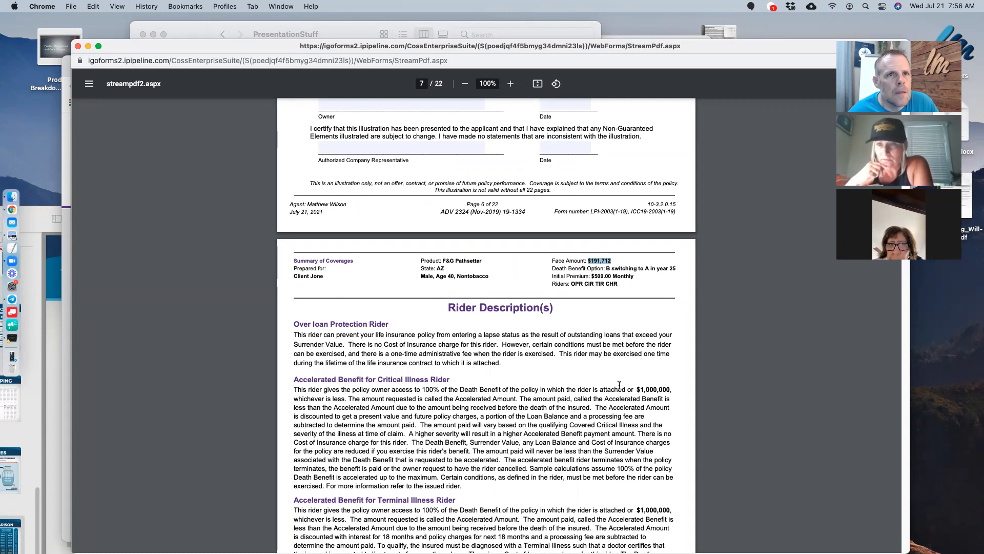
# - Move to page 8's Tabular Detail and highlight the age-41 death benefit 196,422
pyautogui.scroll(-1, 619, 385)
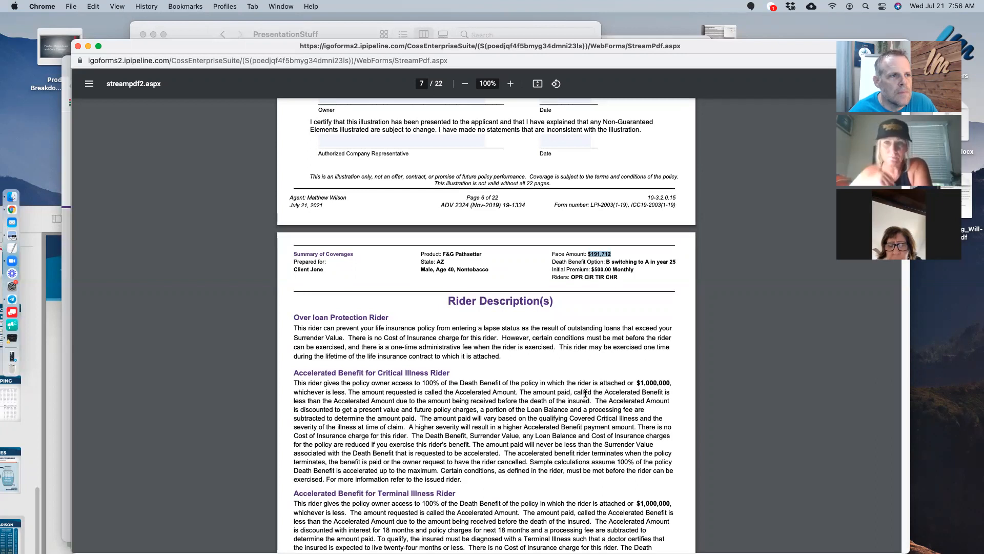
pyautogui.scroll(-10, 586, 393)
pyautogui.scroll(-6, 586, 393)
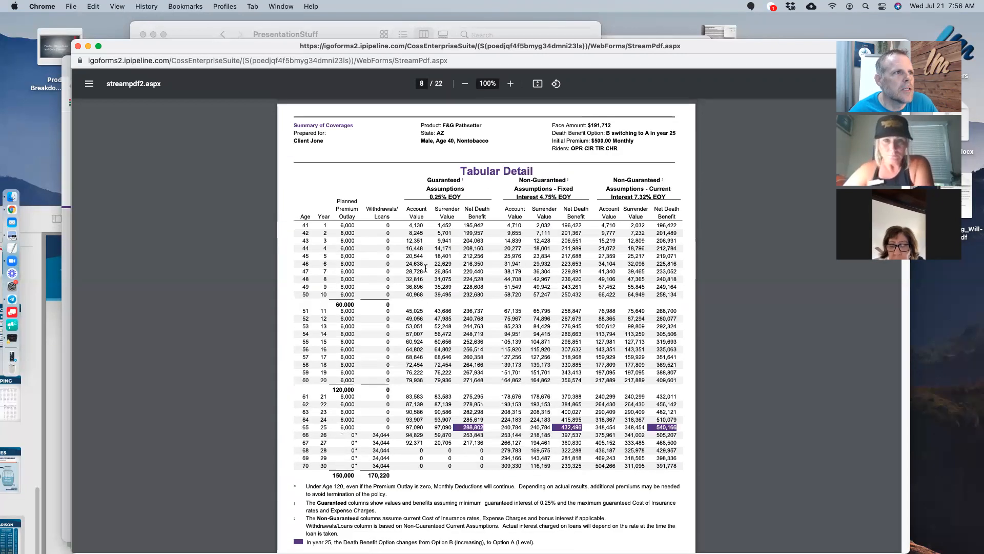
pyautogui.doubleClick(667, 223)
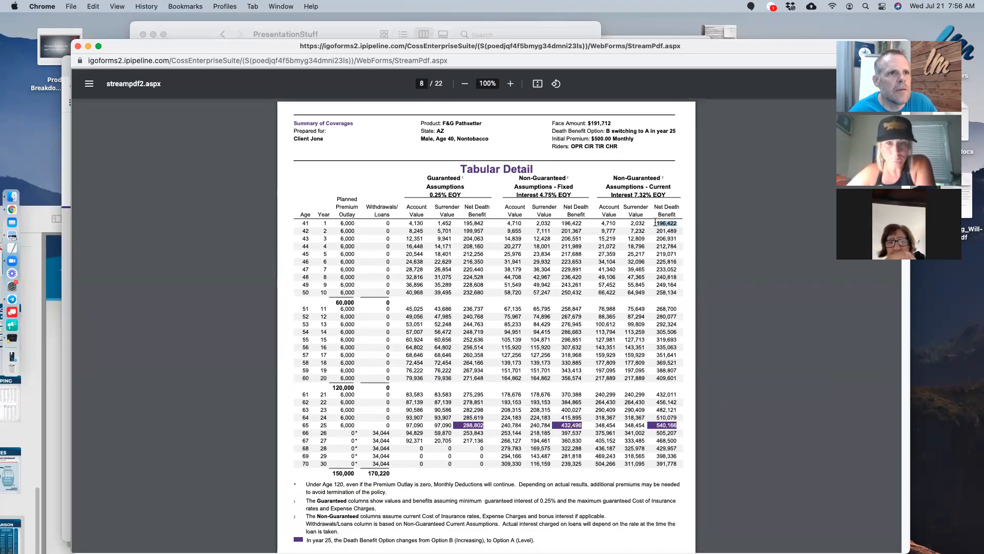
pyautogui.scroll(13, 679, 309)
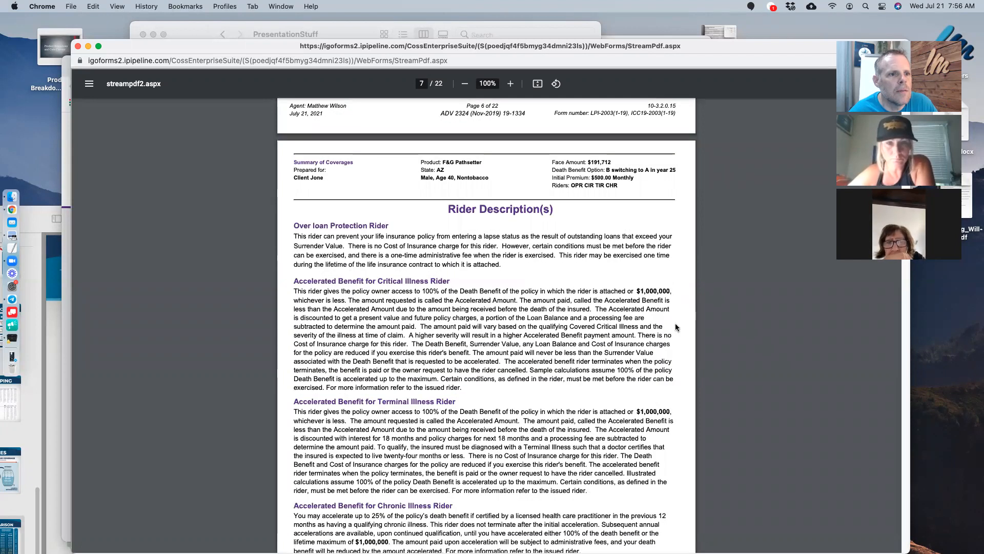
pyautogui.scroll(-4, 593, 535)
pyautogui.scroll(-8, 674, 255)
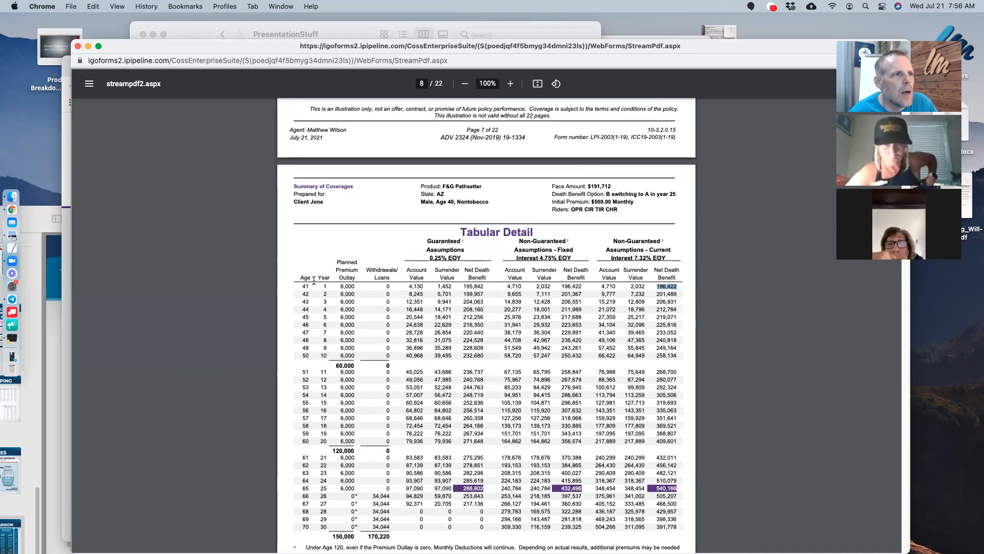
pyautogui.moveTo(306, 281); pyautogui.dragTo(655, 287)
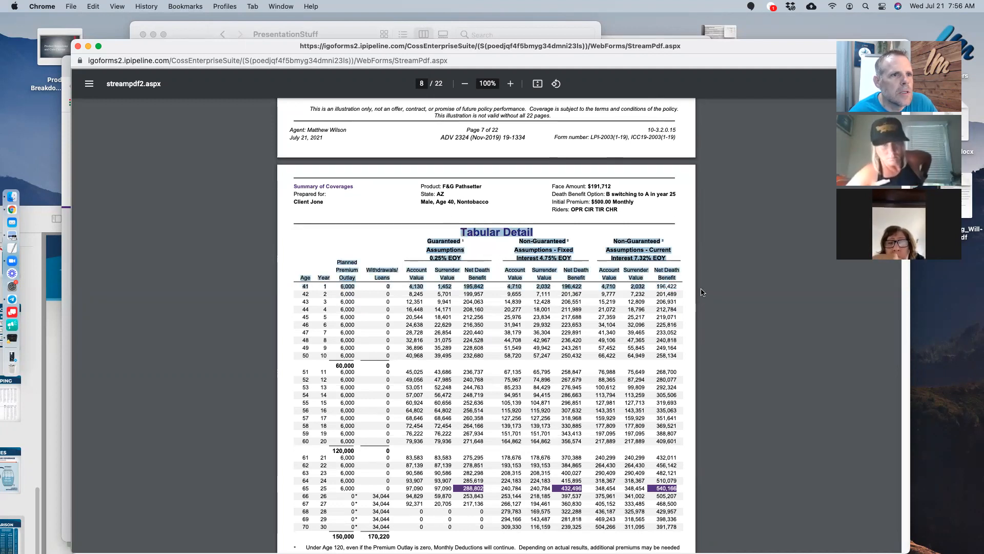
pyautogui.click(386, 290)
pyautogui.moveTo(301, 288); pyautogui.dragTo(679, 288)
pyautogui.scroll(-1, 610, 293)
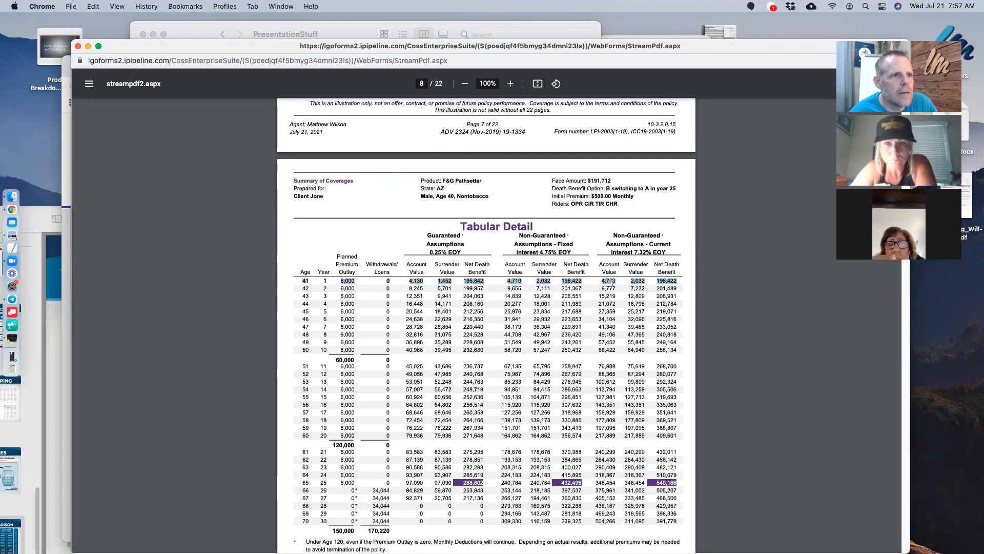
pyautogui.click(642, 281)
pyautogui.moveTo(646, 281); pyautogui.dragTo(627, 281)
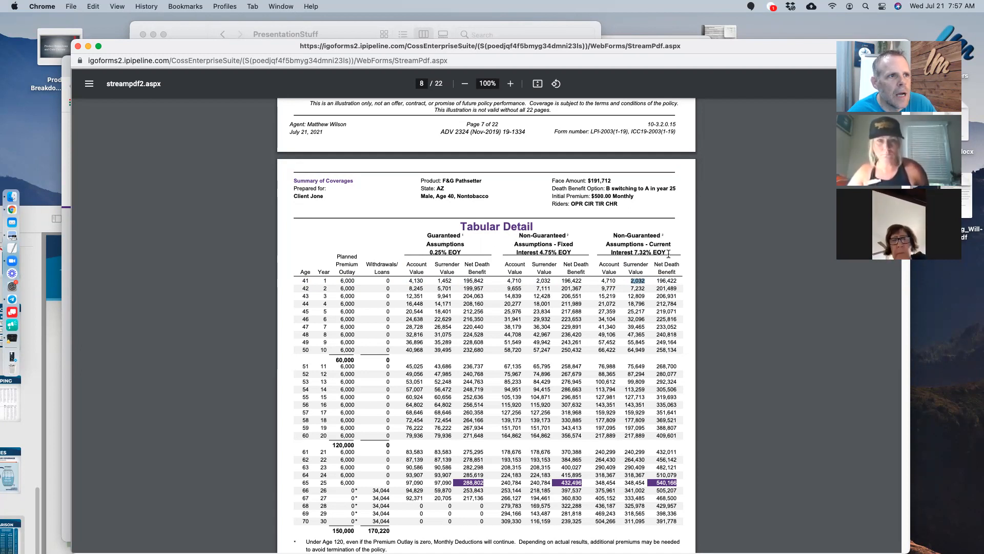
pyautogui.doubleClick(439, 232)
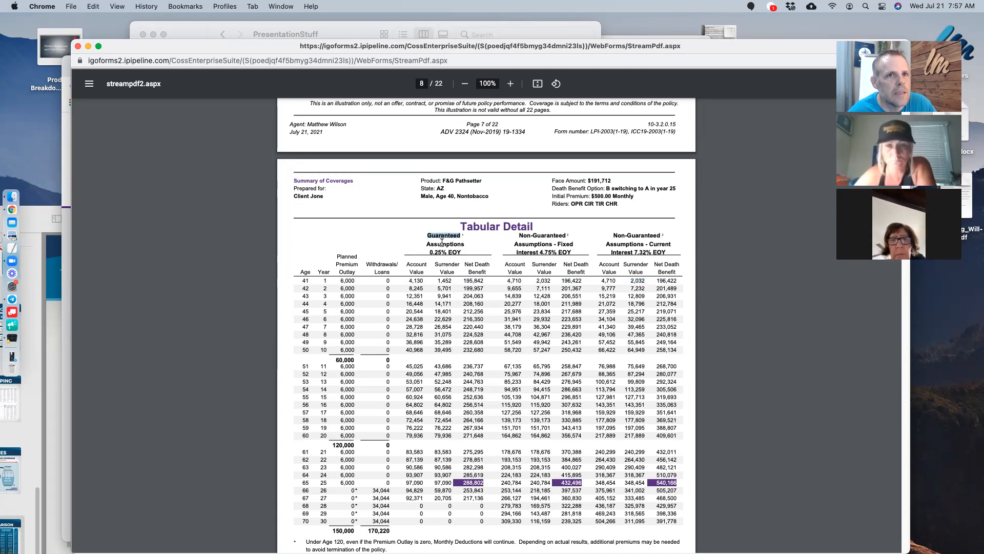
pyautogui.scroll(-1, 443, 266)
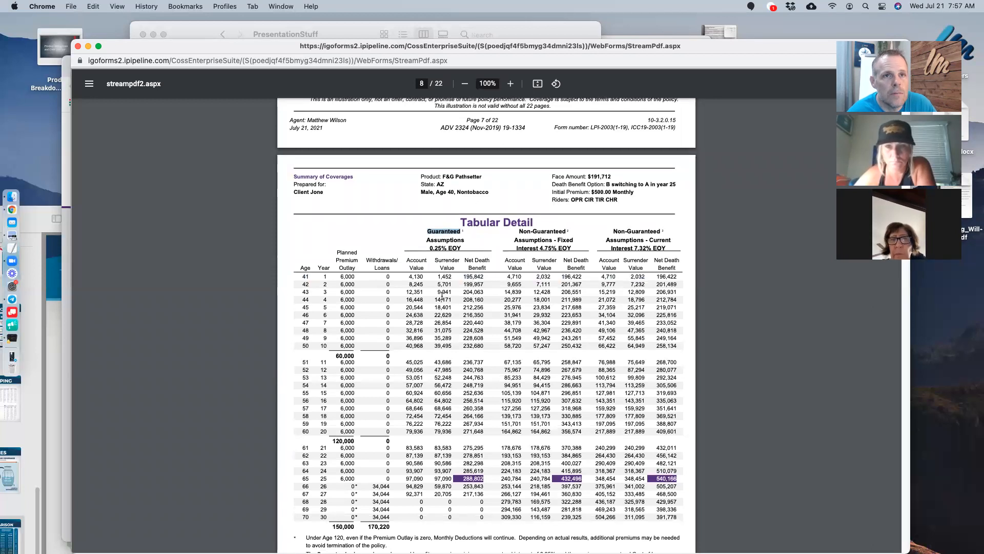
pyautogui.scroll(-5, 442, 295)
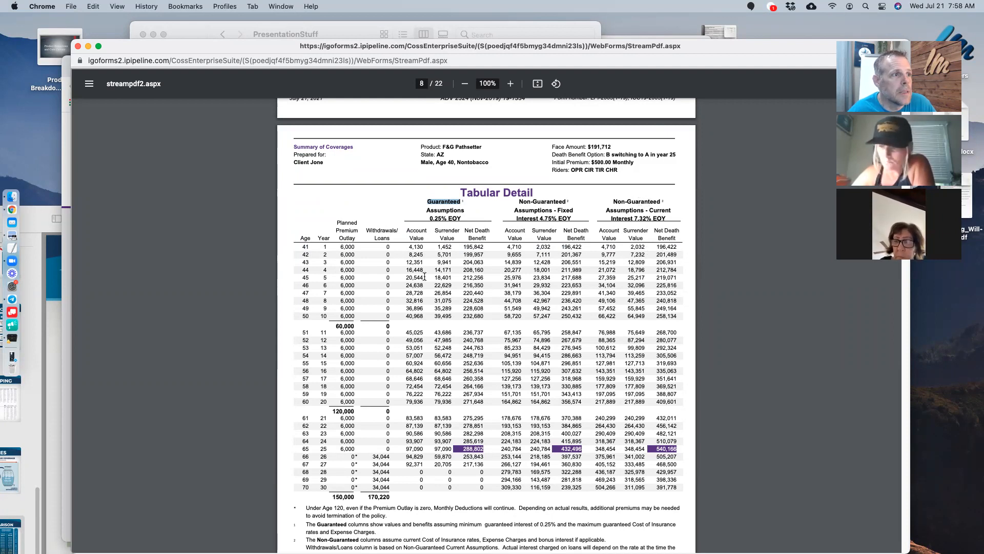
pyautogui.moveTo(300, 315); pyautogui.dragTo(356, 315)
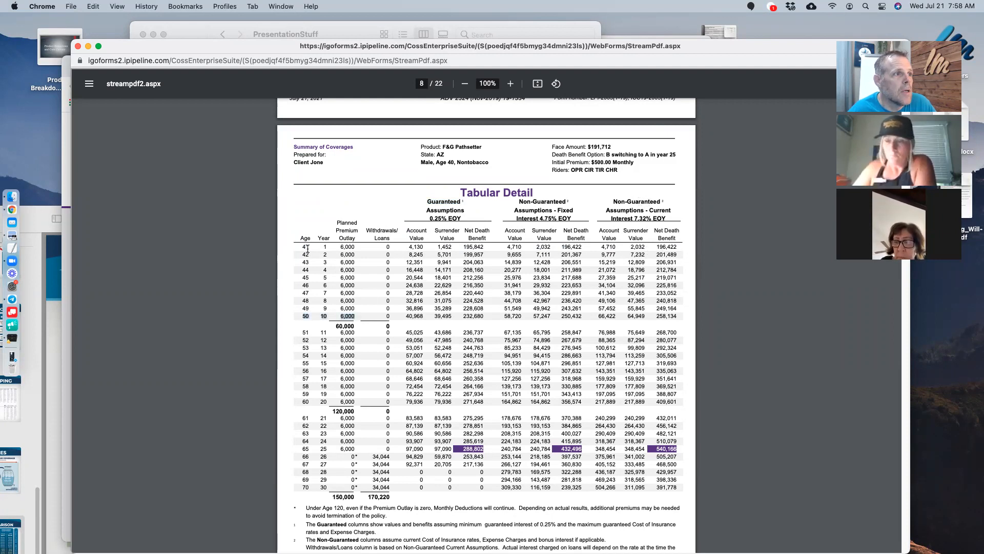
pyautogui.moveTo(300, 315); pyautogui.dragTo(668, 315)
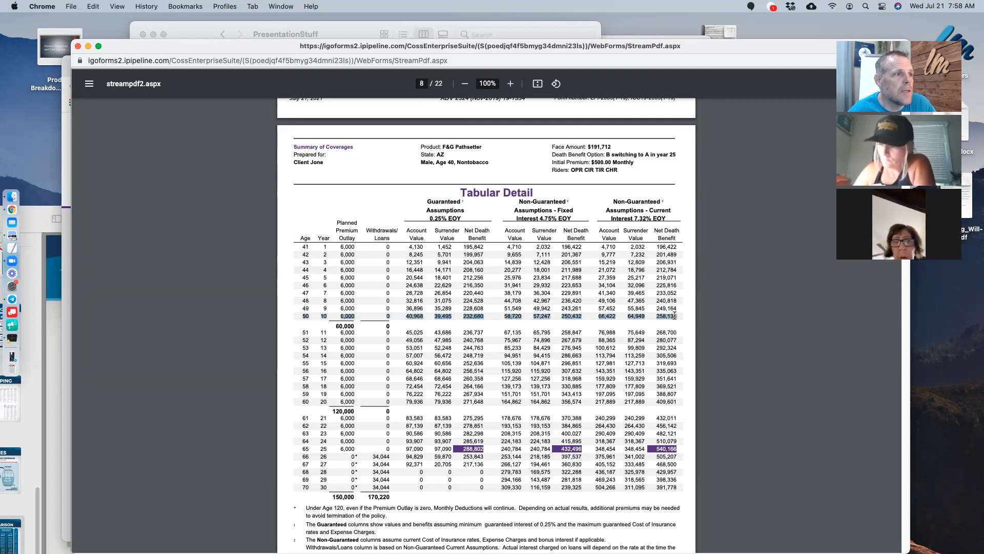
pyautogui.moveTo(334, 326); pyautogui.dragTo(352, 326)
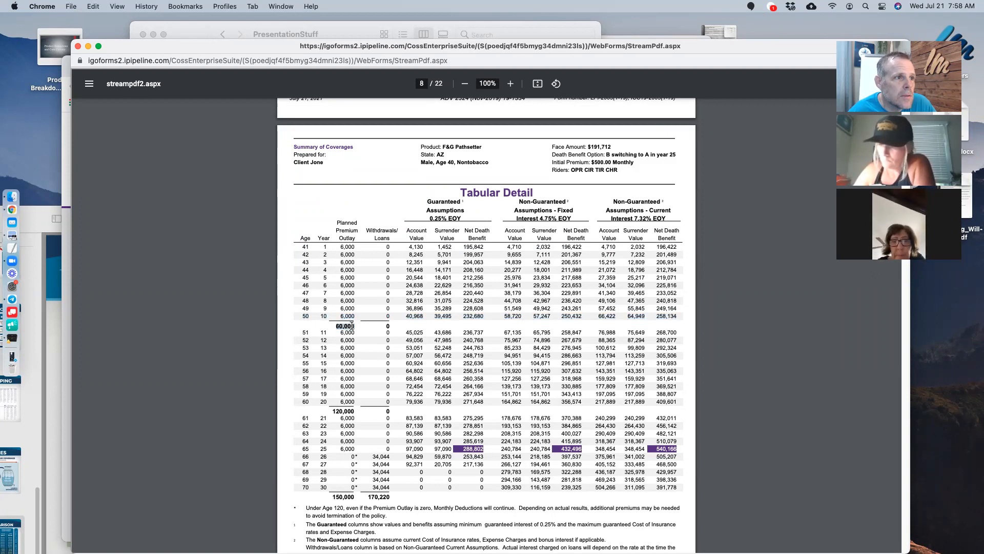
pyautogui.moveTo(597, 315); pyautogui.dragTo(680, 314)
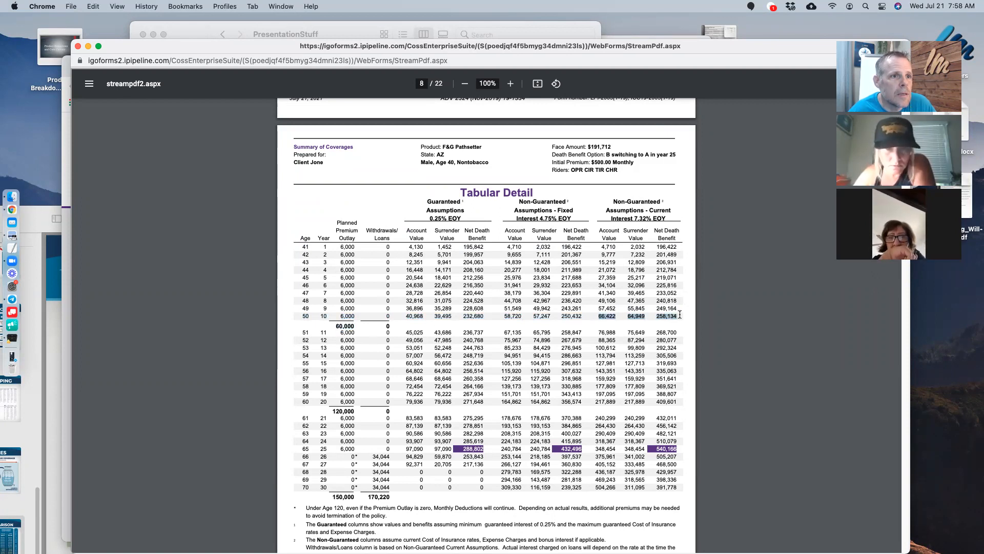
pyautogui.doubleClick(662, 318)
pyautogui.doubleClick(631, 315)
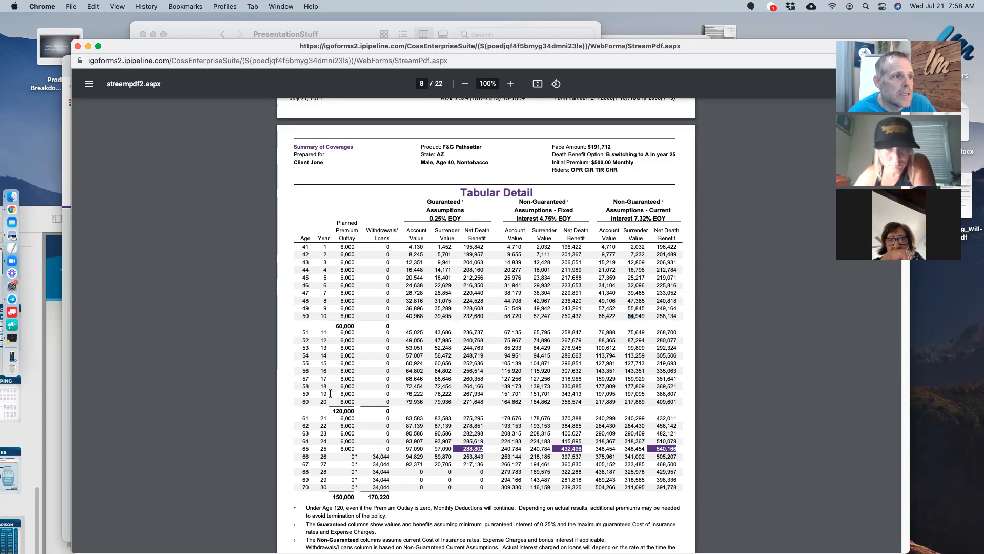
pyautogui.moveTo(325, 412); pyautogui.dragTo(324, 407)
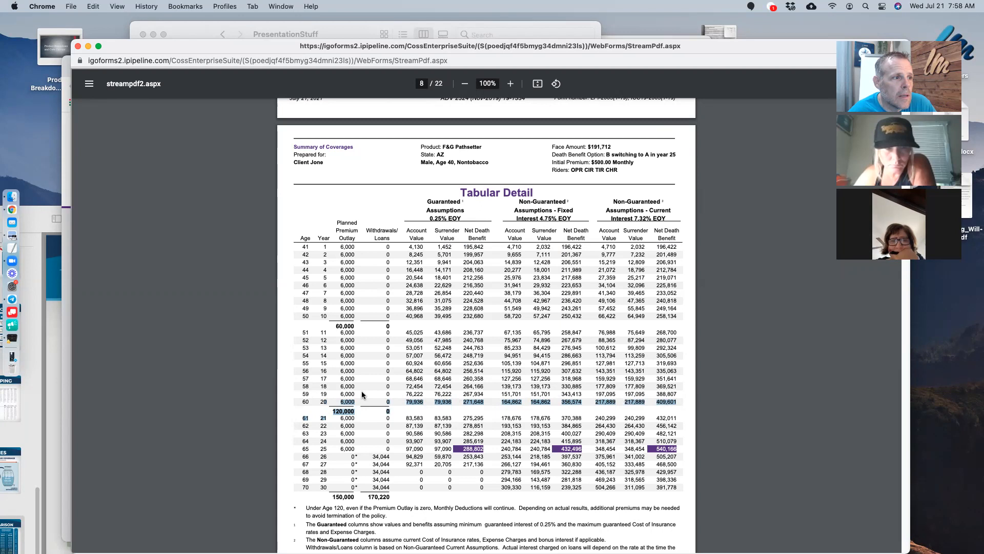
pyautogui.tripleClick(671, 401)
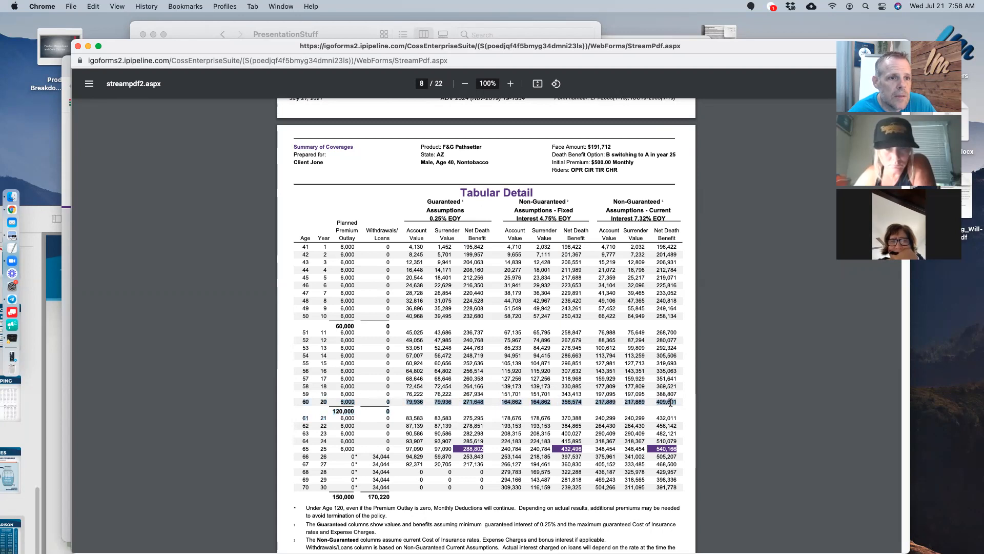
pyautogui.doubleClick(628, 403)
pyautogui.scroll(-3, 654, 388)
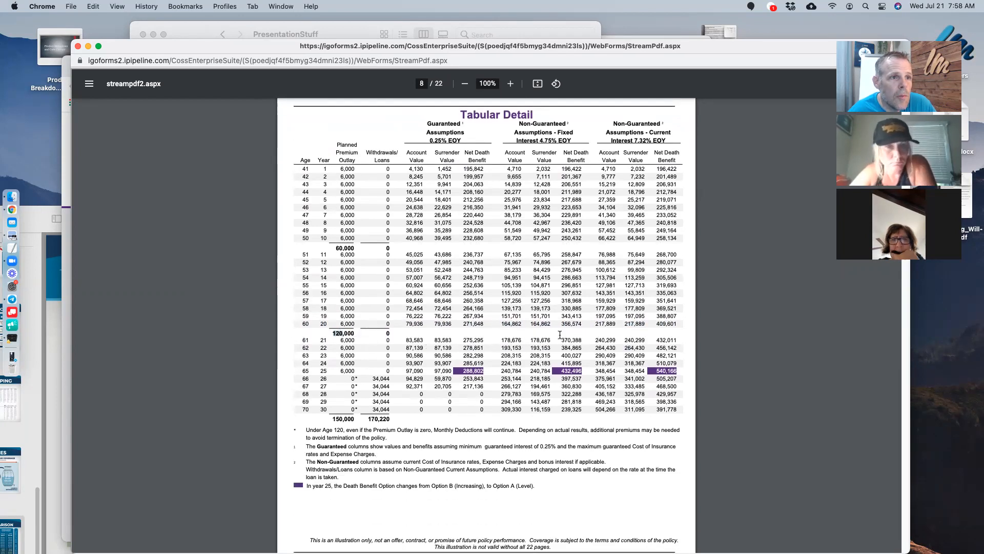
pyautogui.doubleClick(333, 334)
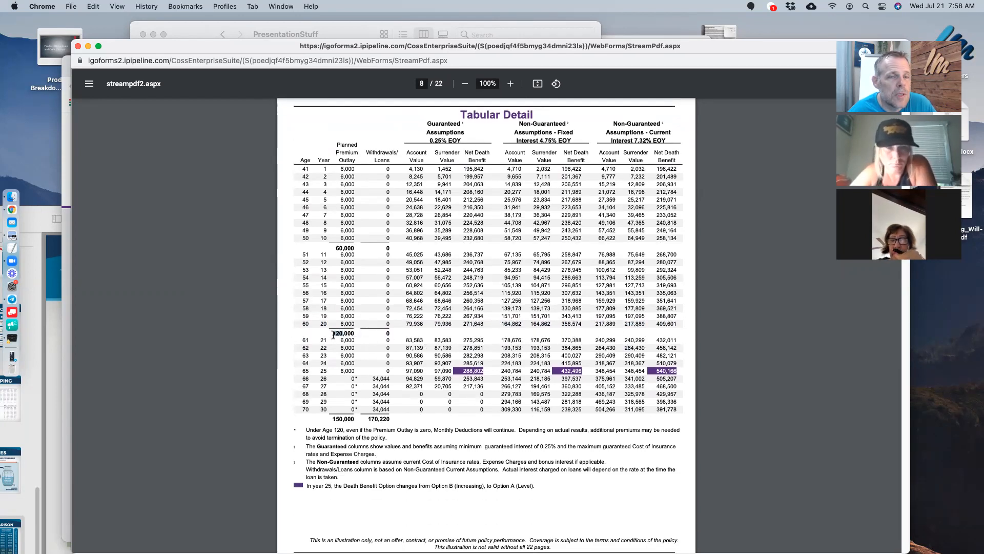
pyautogui.click(630, 322)
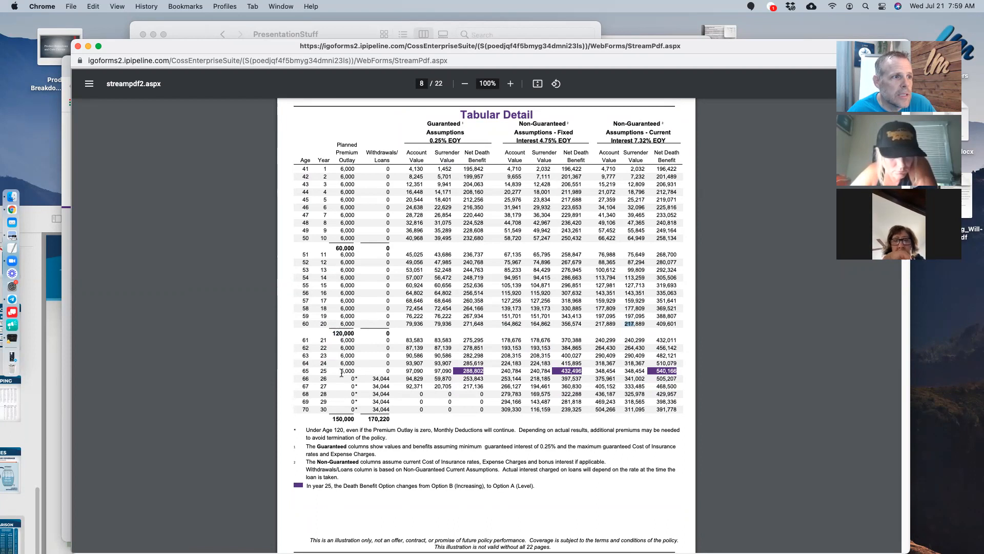
pyautogui.moveTo(331, 418); pyautogui.dragTo(355, 418)
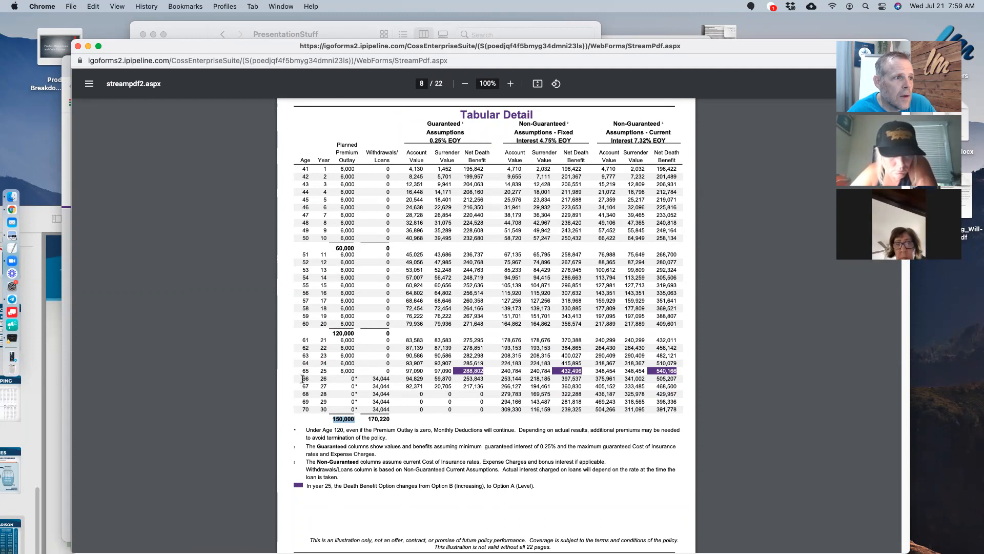
pyautogui.doubleClick(323, 371)
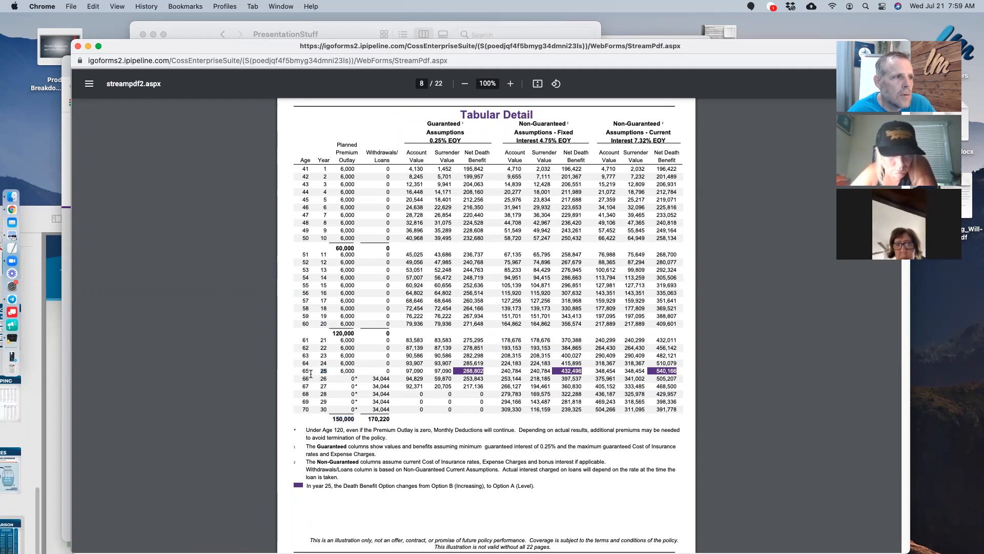
pyautogui.moveTo(400, 370); pyautogui.dragTo(706, 370)
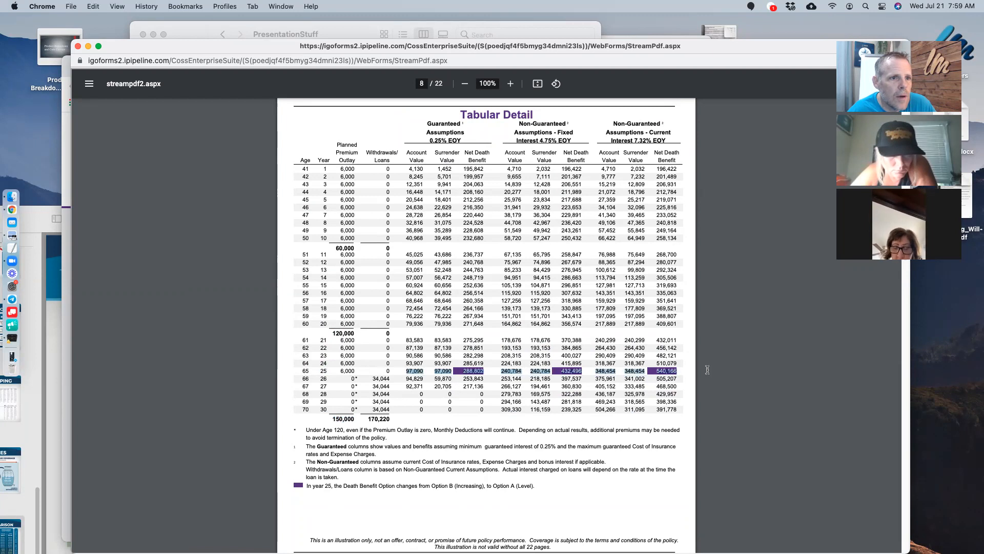
pyautogui.click(669, 373)
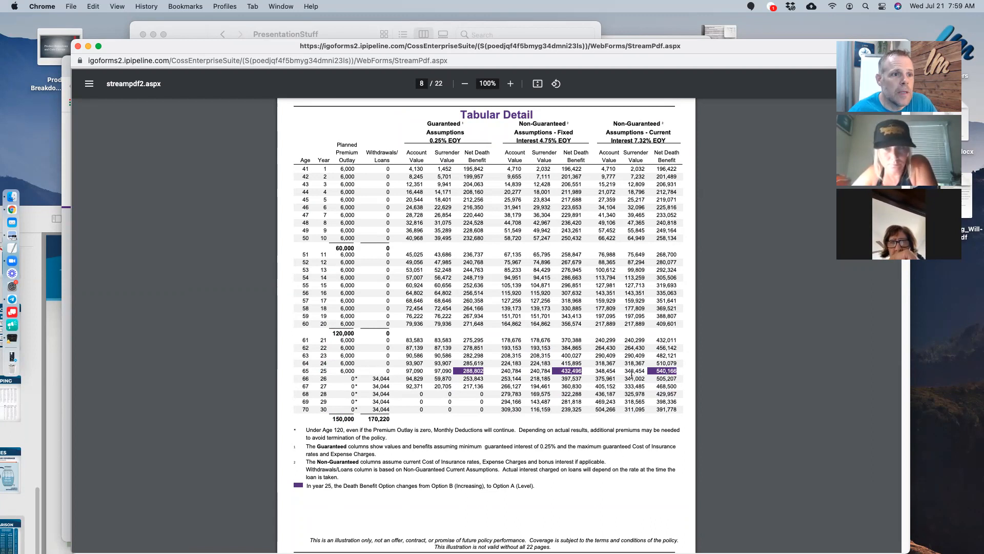
pyautogui.moveTo(625, 371); pyautogui.dragTo(638, 372)
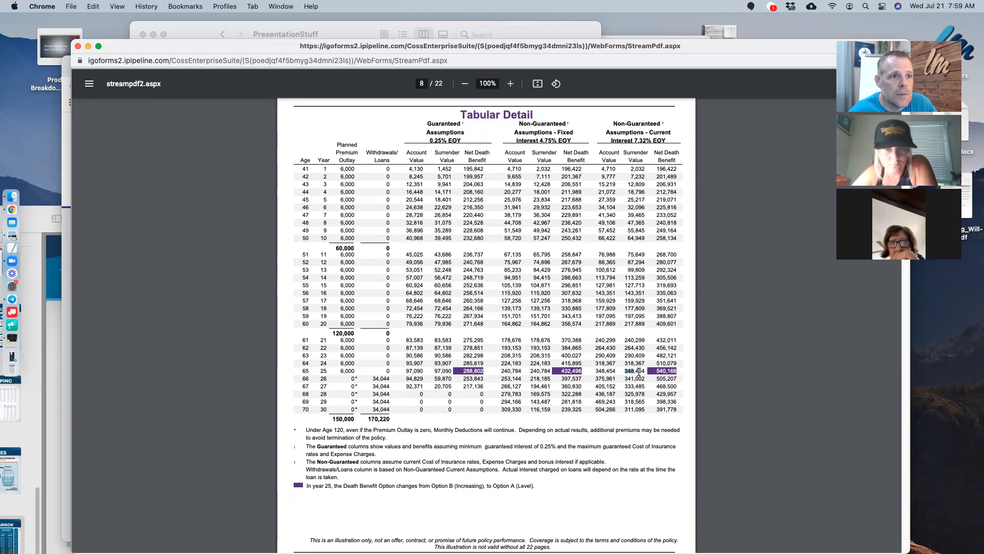
pyautogui.scroll(-3, 638, 371)
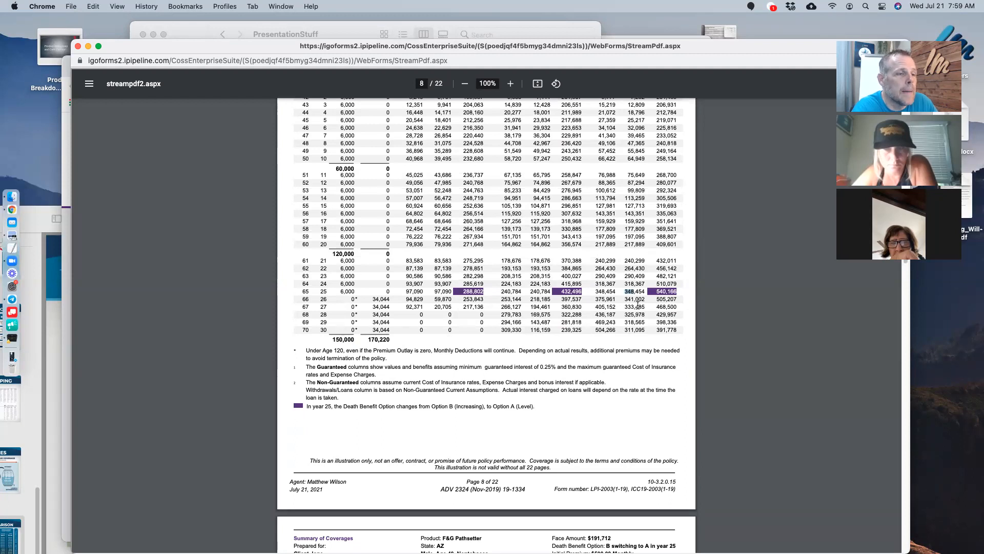
# - Mark the age-66 withdrawal amount and the age-120 row in the Tabular Detail
pyautogui.doubleClick(376, 299)
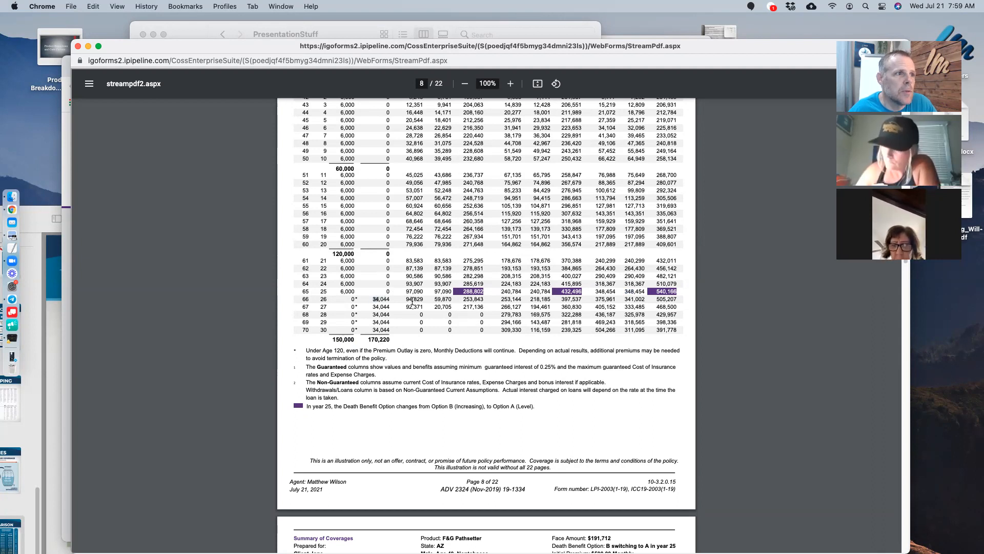
pyautogui.scroll(-6, 413, 302)
pyautogui.scroll(-10, 415, 311)
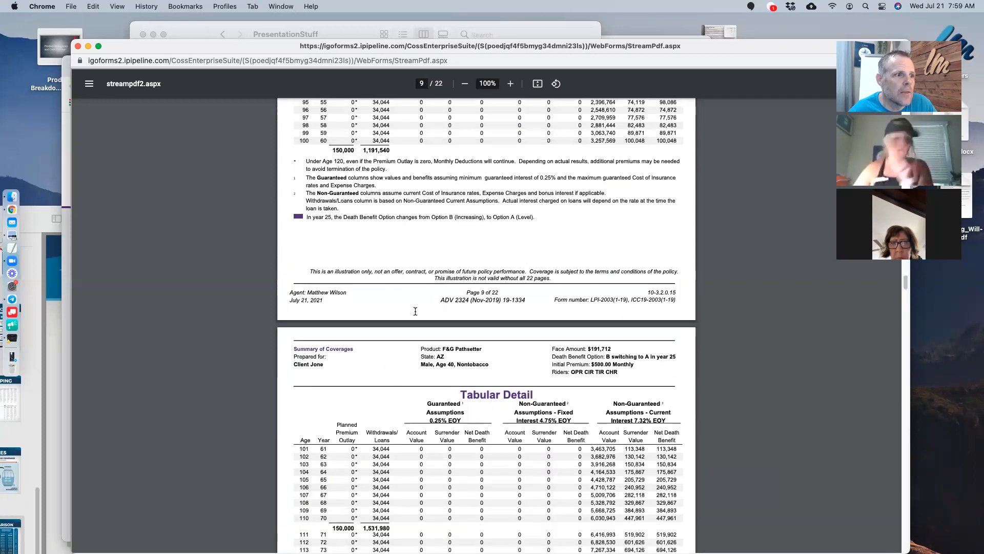
pyautogui.scroll(-5, 415, 311)
pyautogui.moveTo(383, 455)
pyautogui.mouseDown()
pyautogui.moveTo(405, 467)
pyautogui.moveTo(387, 462)
pyautogui.mouseUp()
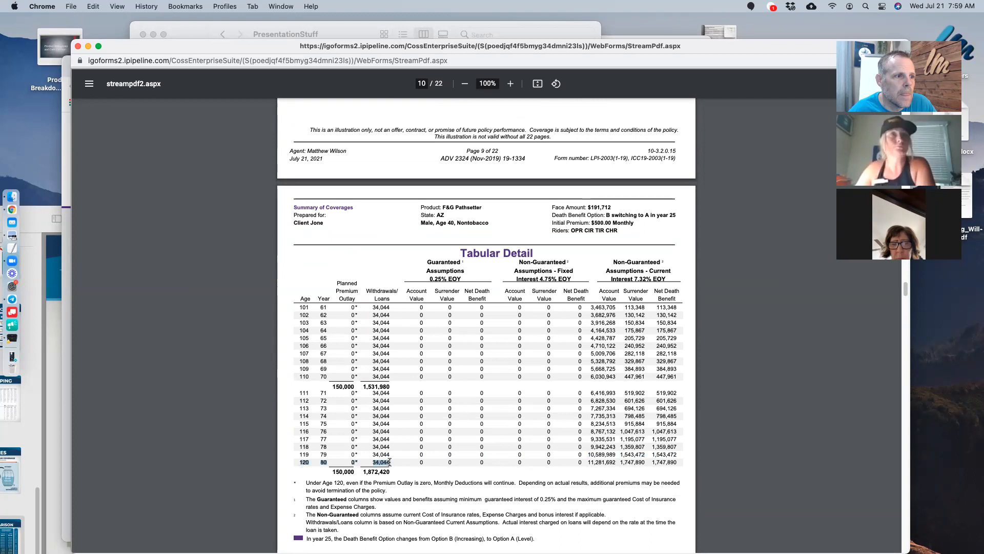
pyautogui.scroll(11, 420, 435)
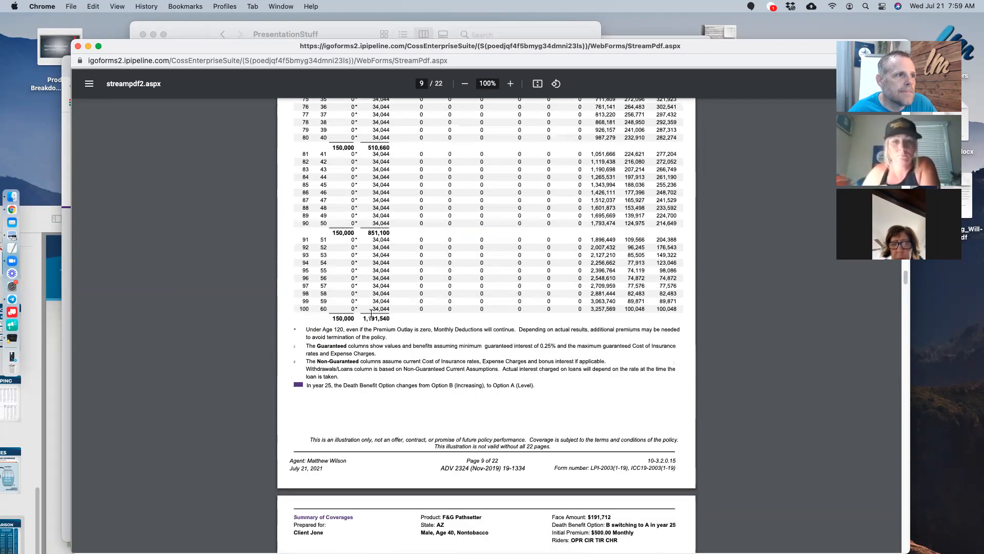
pyautogui.scroll(3, 371, 313)
# - Highlight the age-90 withdrawal subtotal, 214,649 net death benefit and surrender value
pyautogui.moveTo(300, 297); pyautogui.dragTo(394, 296)
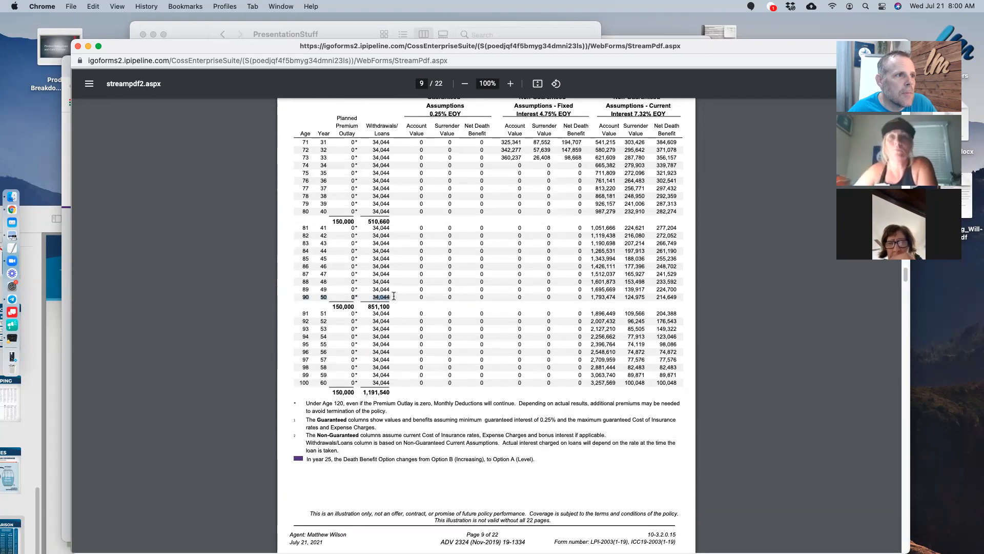
pyautogui.moveTo(329, 306); pyautogui.dragTo(403, 305)
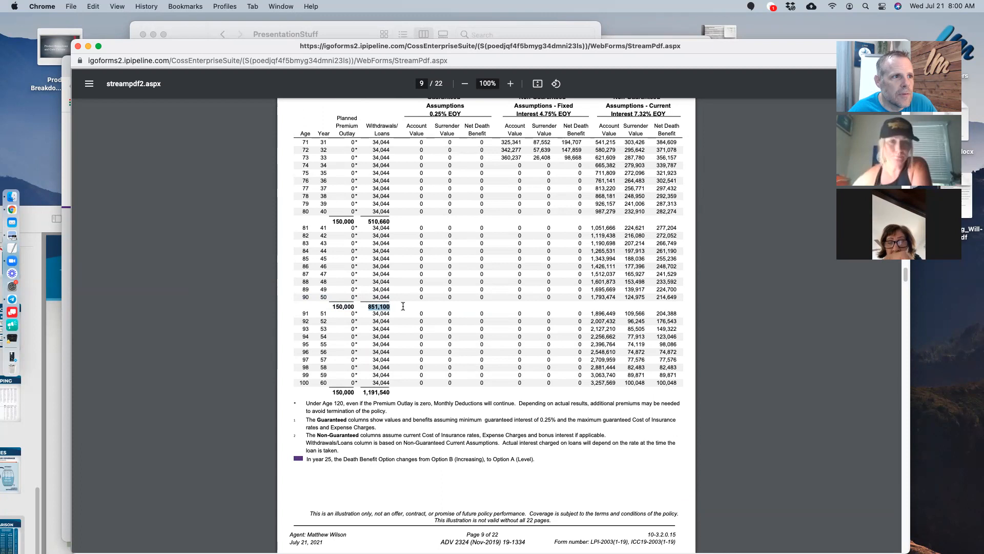
pyautogui.moveTo(678, 297); pyautogui.dragTo(648, 293)
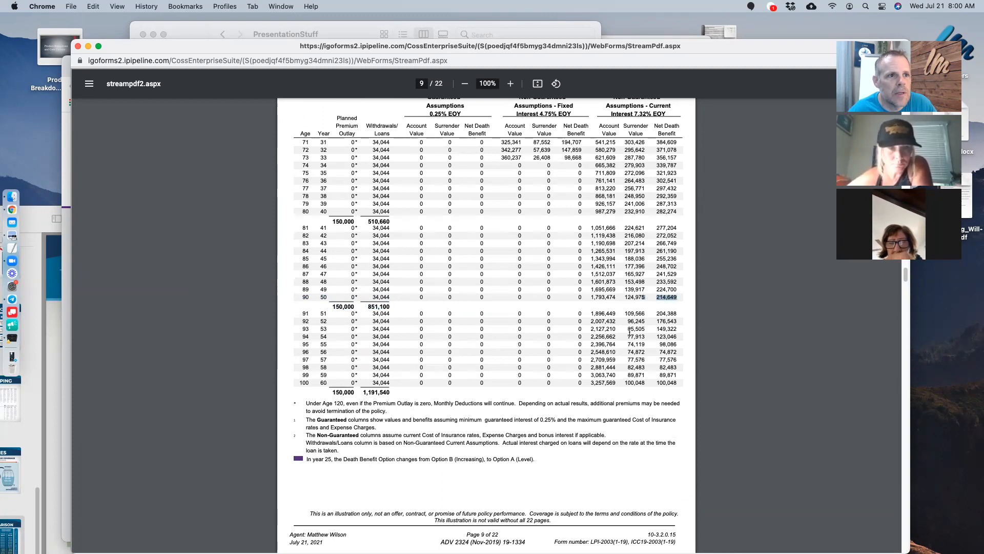
pyautogui.doubleClick(628, 299)
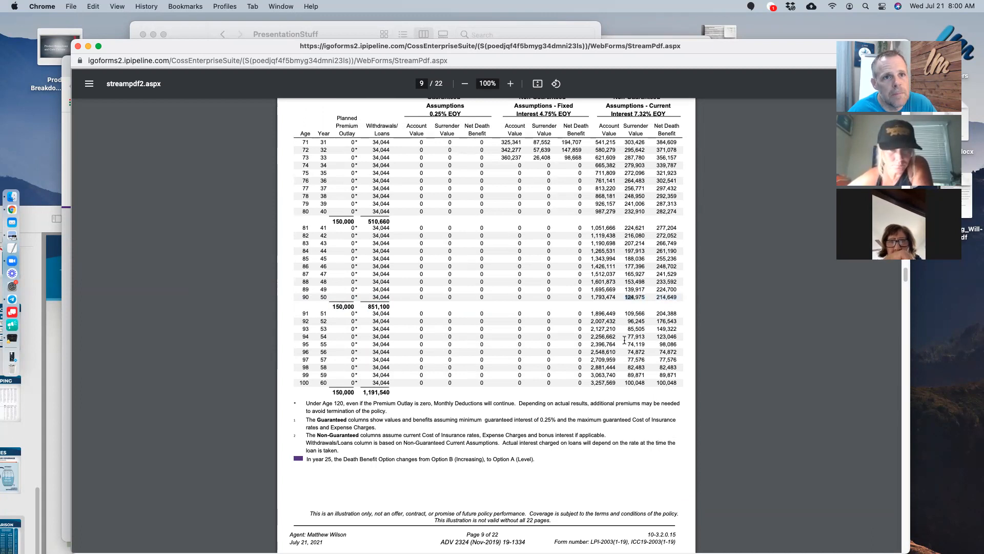
# - Highlight the 851,100 cumulative withdrawal total and the age-81 withdrawal of 34,044
pyautogui.scroll(-1, 548, 344)
pyautogui.moveTo(369, 304); pyautogui.dragTo(390, 304)
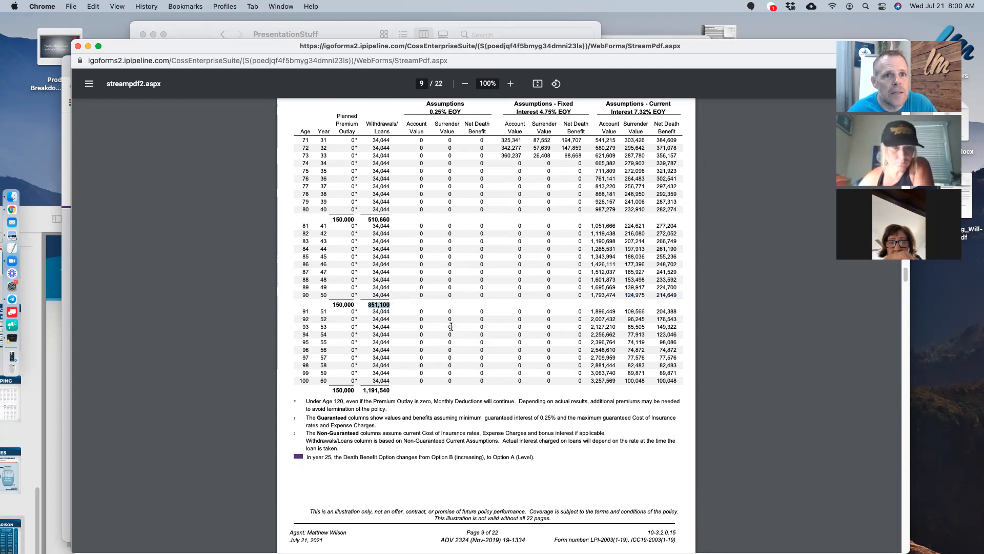
pyautogui.scroll(1, 451, 326)
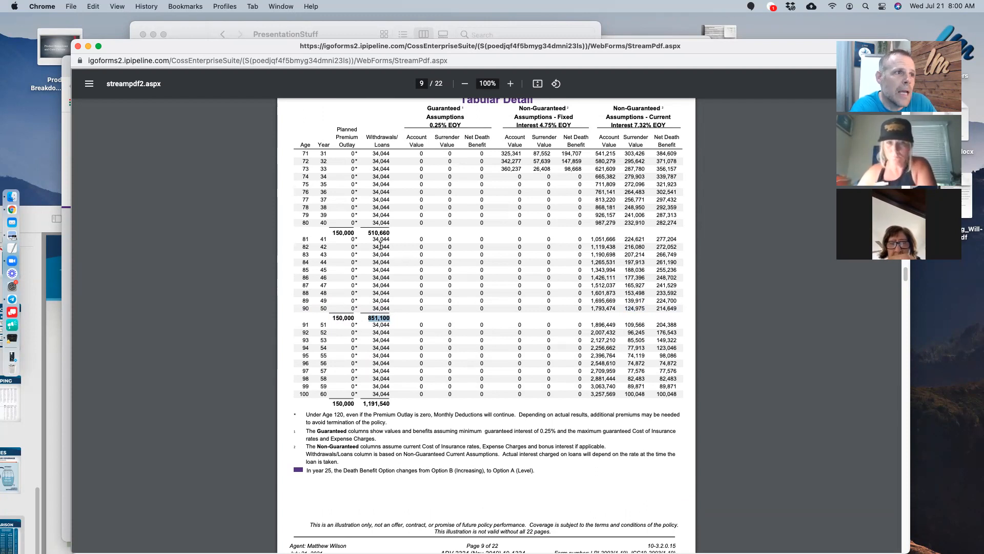
pyautogui.moveTo(372, 239); pyautogui.dragTo(393, 237)
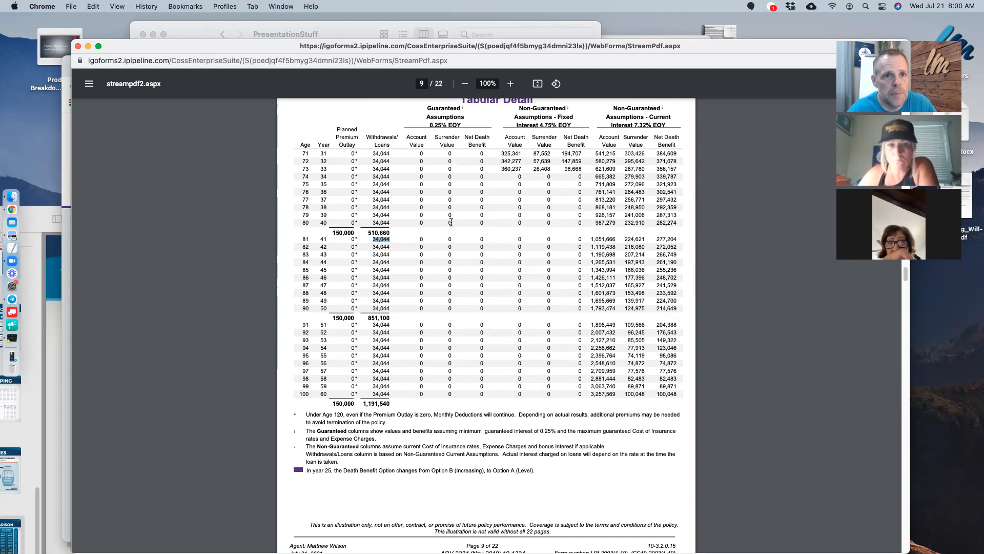
# - Clear the age-81 highlight, mark age 73, and scroll through page 9
pyautogui.scroll(3, 384, 219)
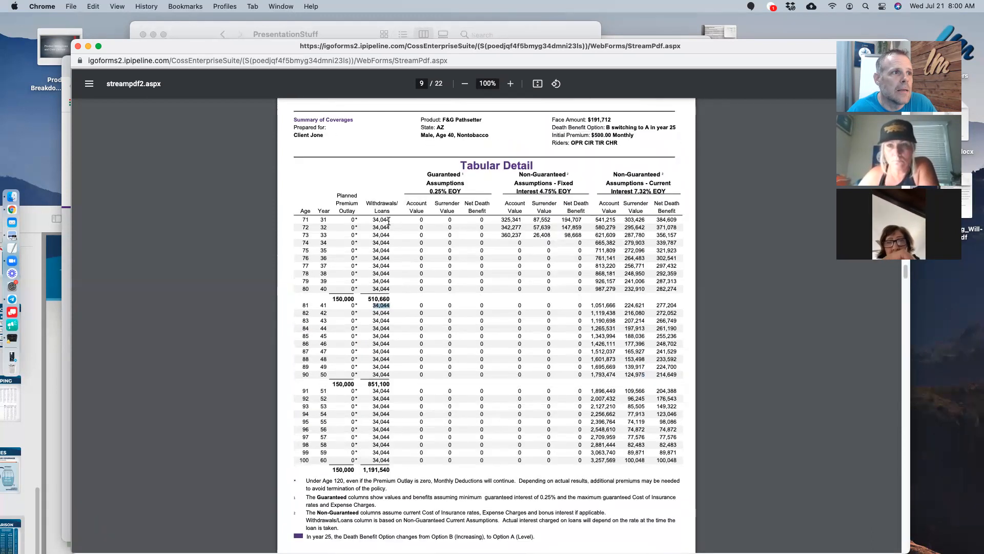
pyautogui.scroll(10, 383, 220)
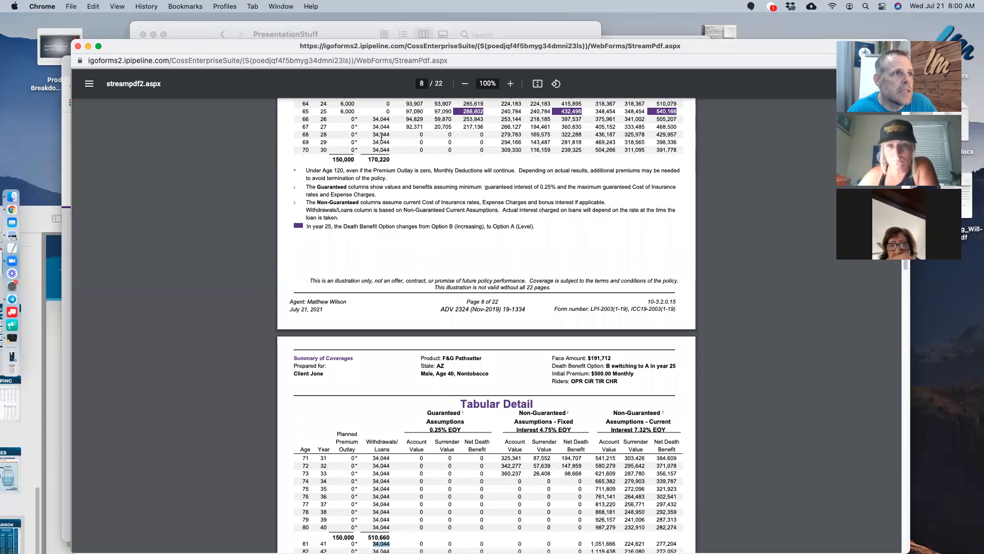
pyautogui.scroll(-15, 387, 316)
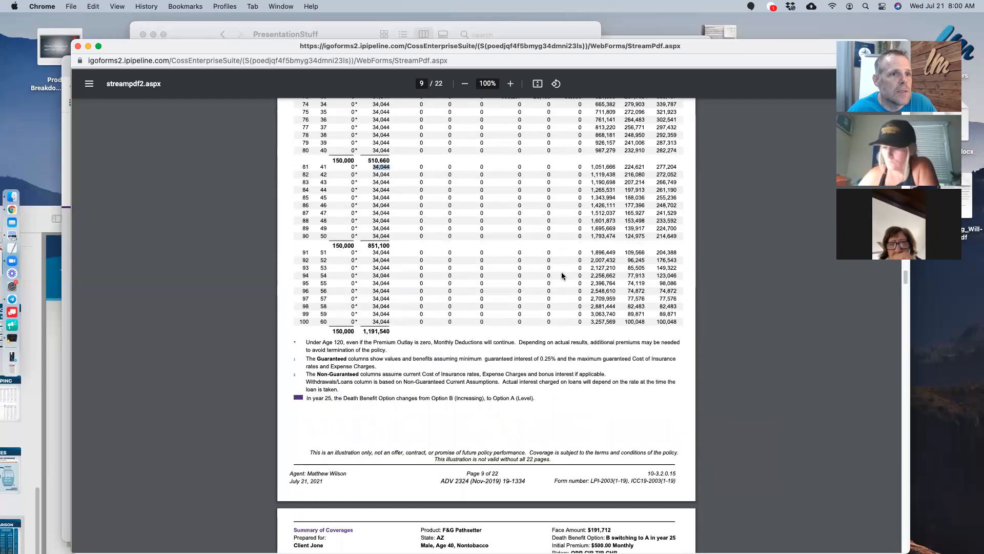
pyautogui.scroll(2, 561, 275)
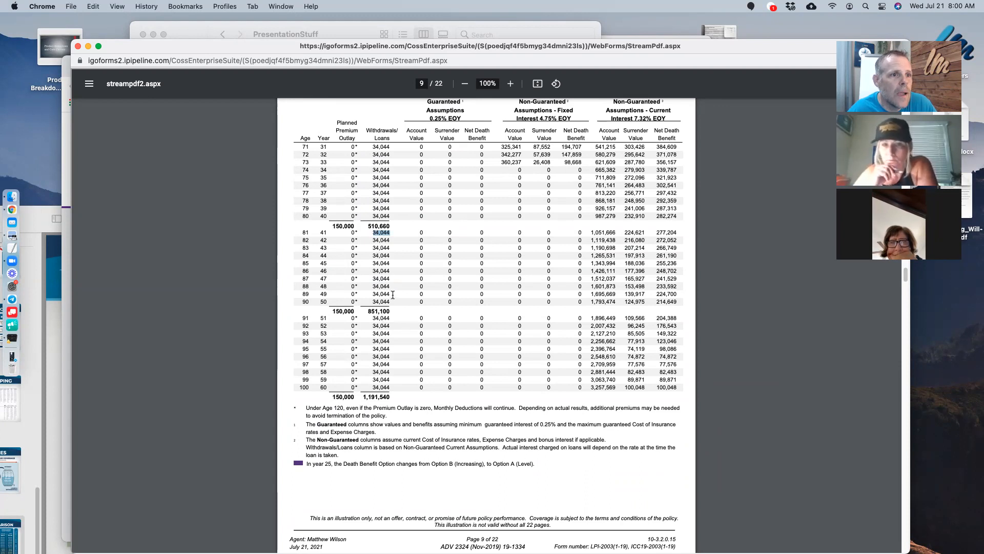
pyautogui.scroll(-2, 392, 294)
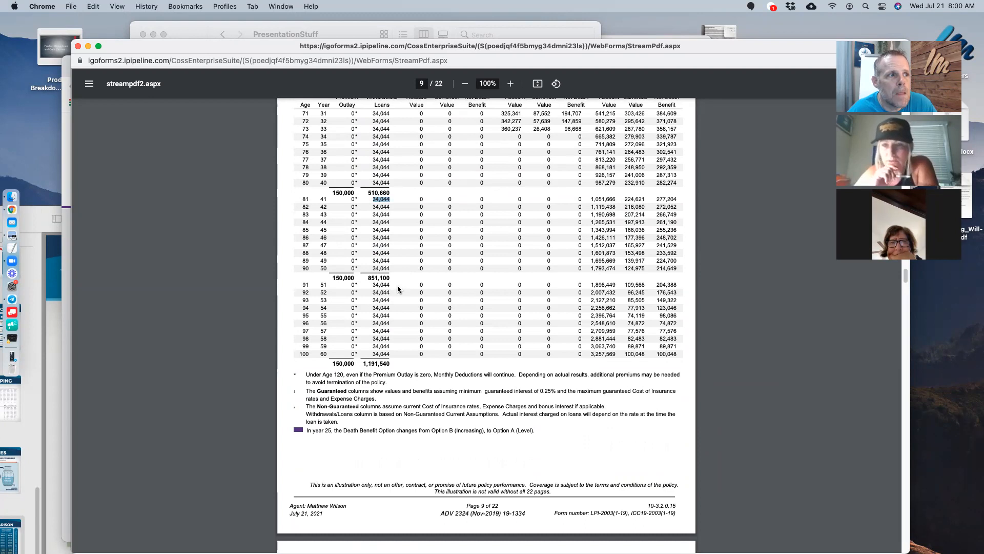
pyautogui.scroll(10, 396, 287)
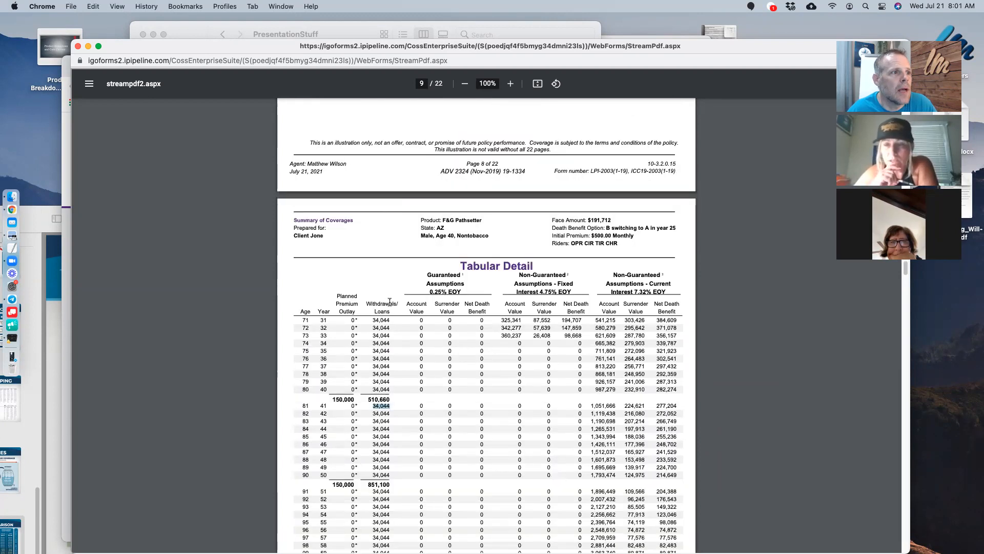
pyautogui.click(313, 320)
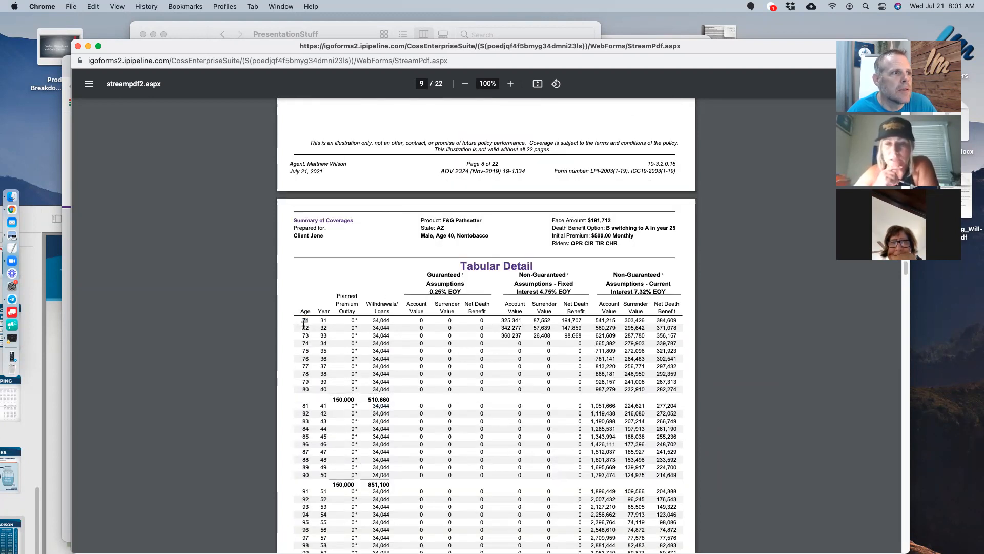
pyautogui.doubleClick(306, 335)
pyautogui.scroll(-4, 408, 326)
pyautogui.scroll(-3, 407, 326)
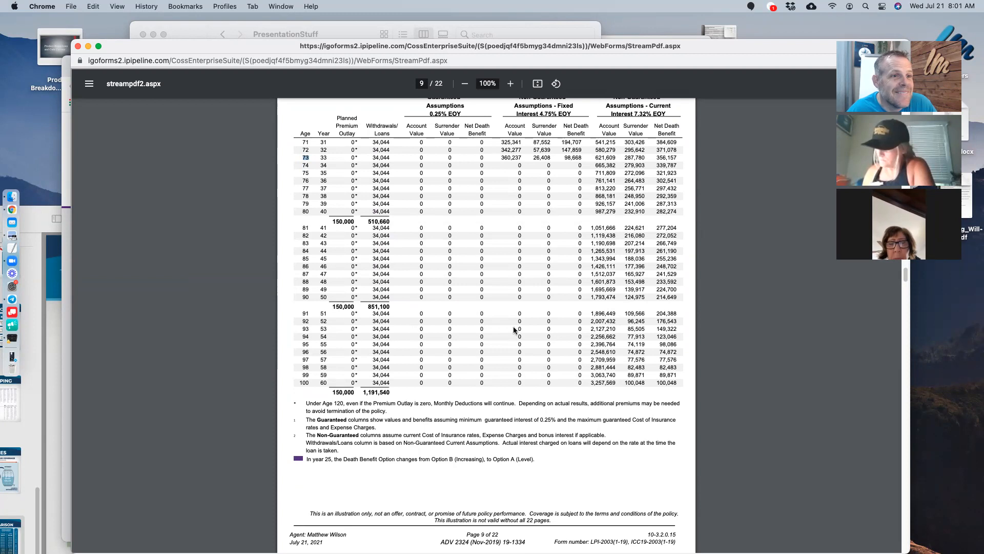
pyautogui.scroll(-3, 640, 291)
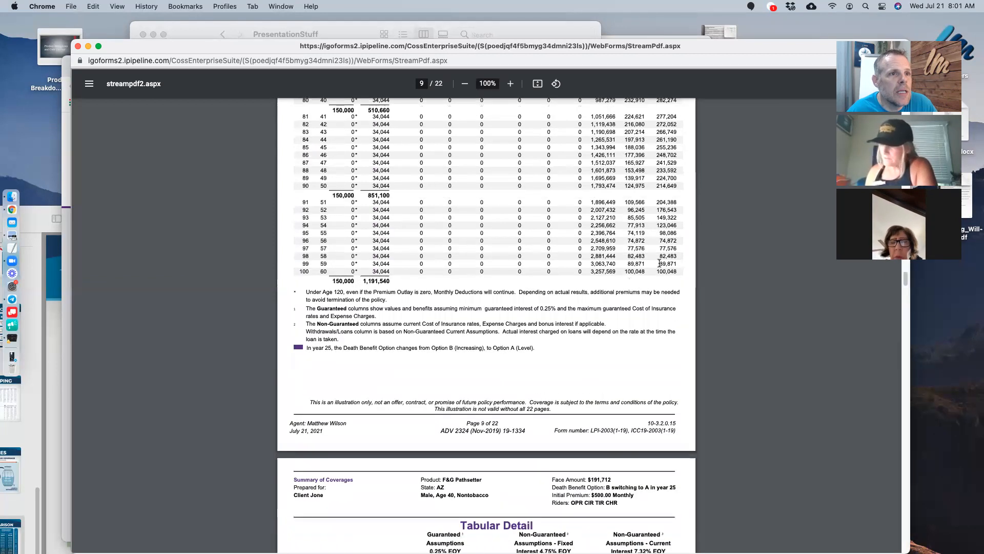
pyautogui.scroll(3, 659, 263)
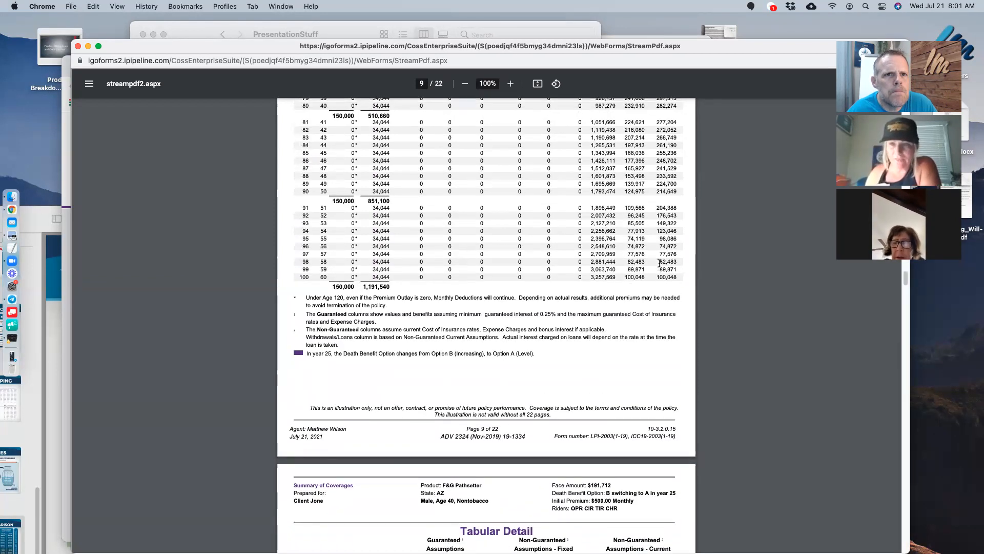
# - Scroll up to page 8, then down to page 10's ages 101–120 table
pyautogui.scroll(1, 659, 263)
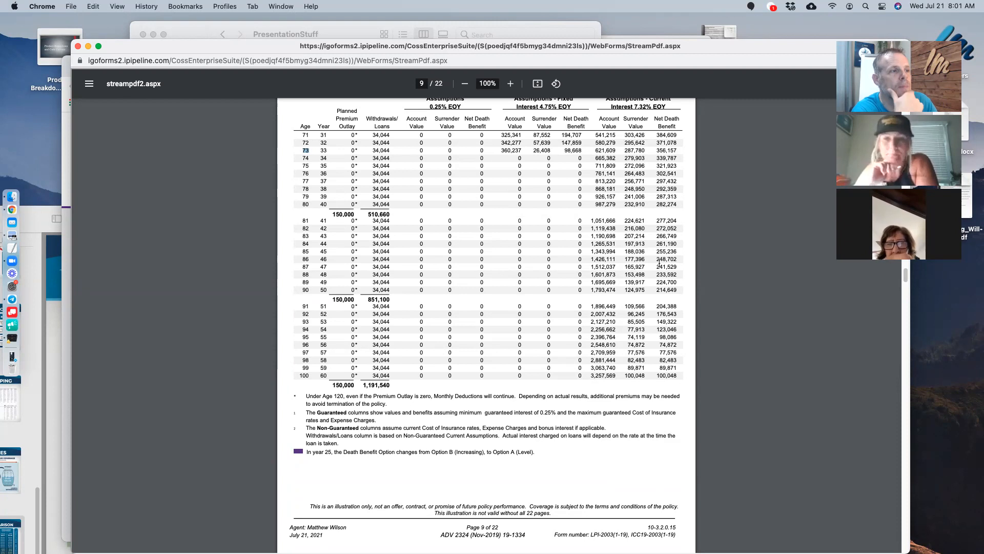
pyautogui.scroll(5, 497, 265)
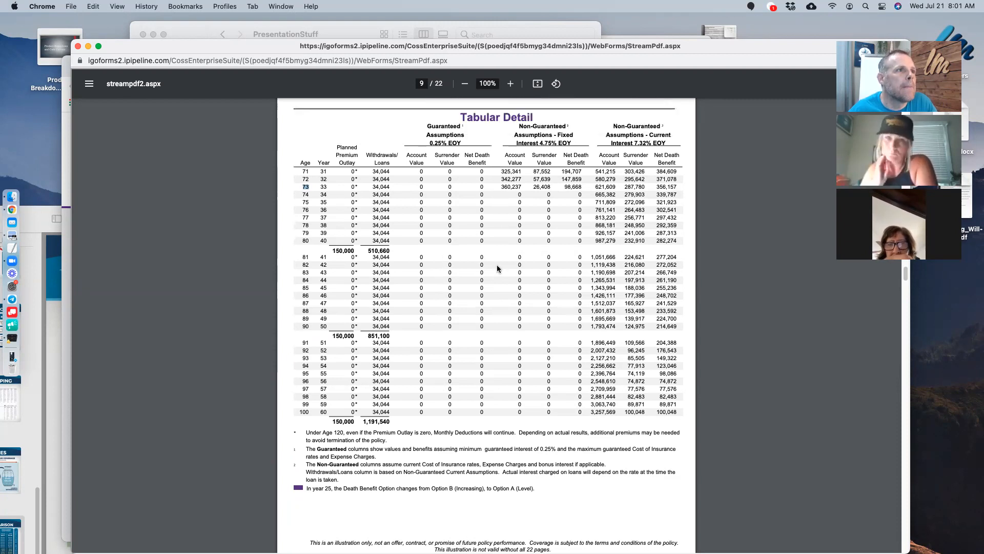
pyautogui.scroll(8, 497, 267)
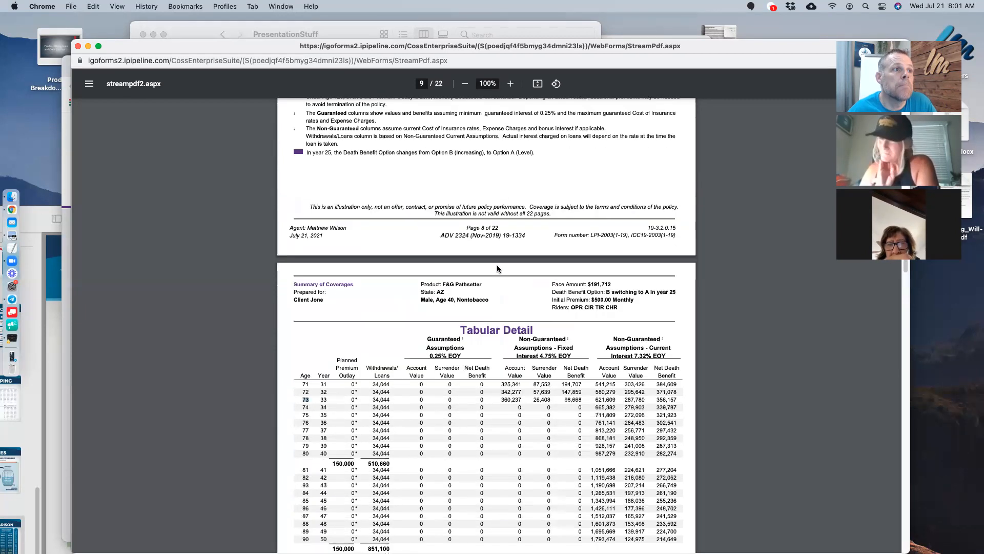
pyautogui.scroll(3, 548, 357)
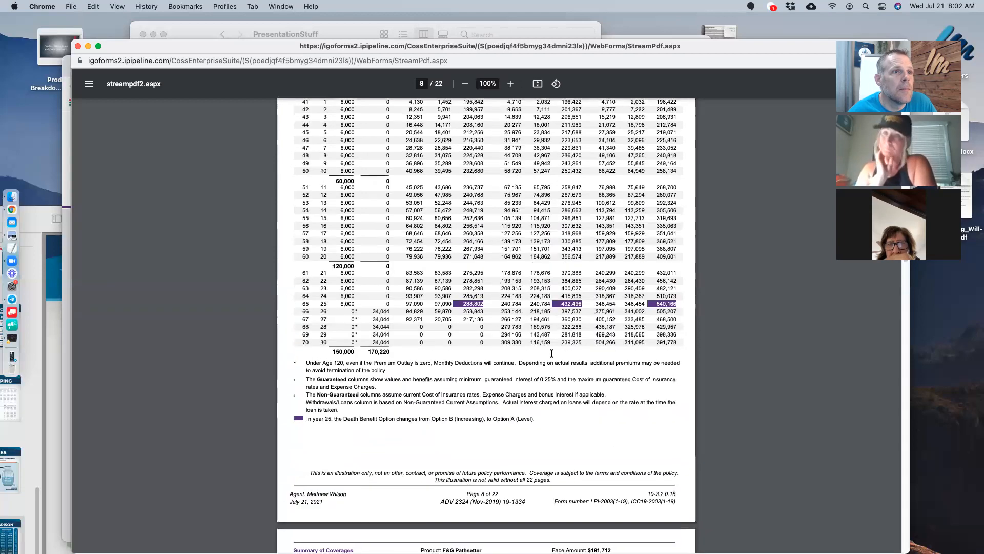
pyautogui.scroll(-8, 675, 373)
pyautogui.scroll(-20, 674, 373)
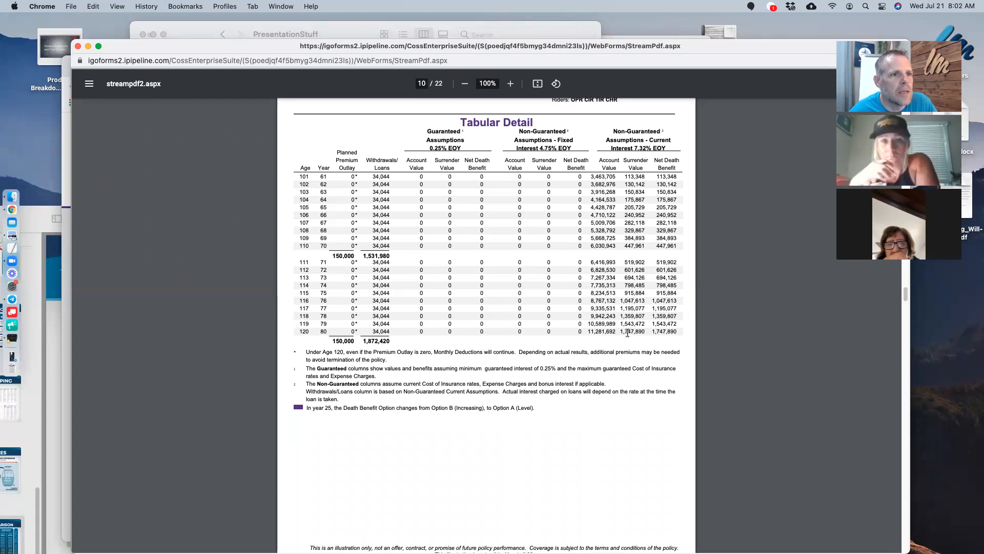
# - Highlight and clear the age-120 surrender value and death benefit, then scroll to page 12
pyautogui.moveTo(621, 332); pyautogui.dragTo(677, 331)
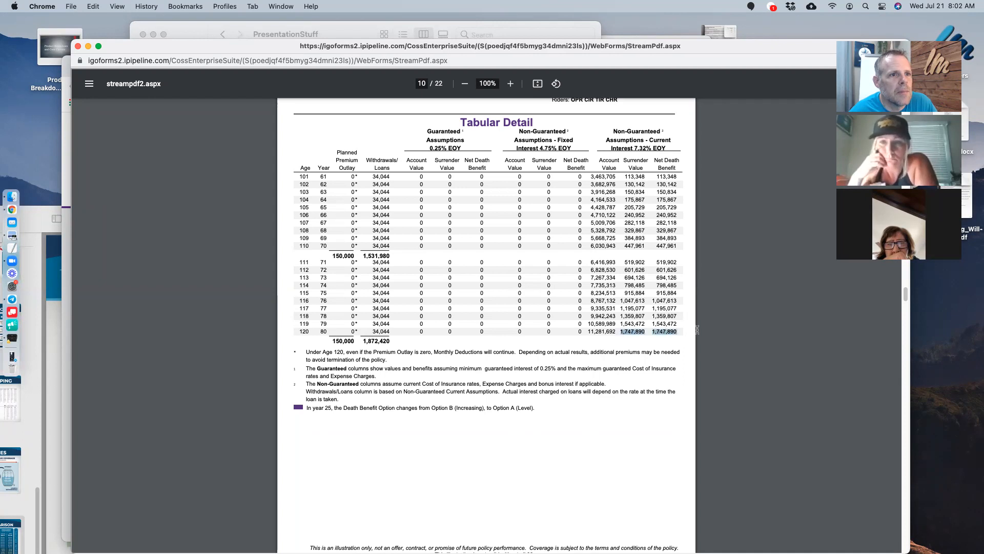
pyautogui.click(410, 322)
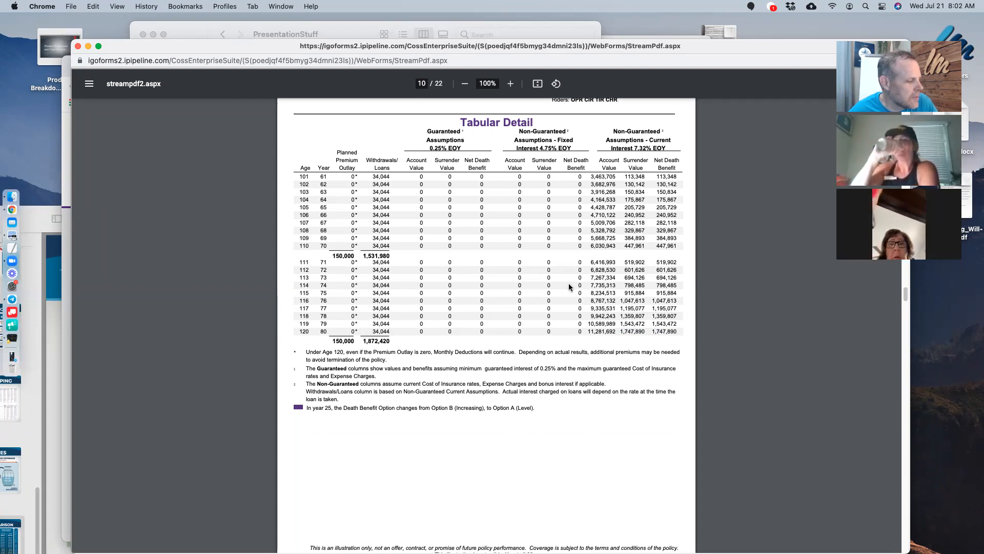
pyautogui.scroll(-8, 569, 287)
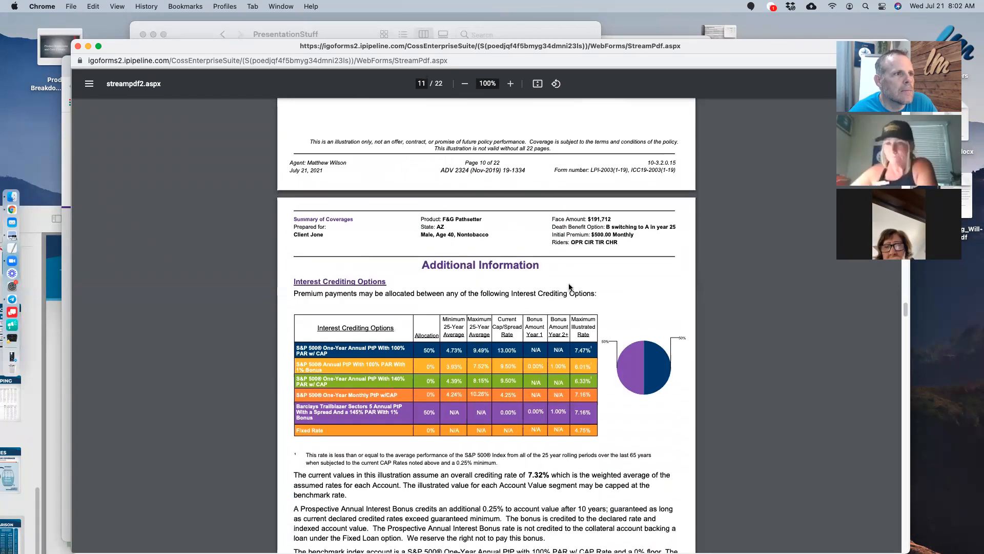
pyautogui.scroll(-3, 569, 284)
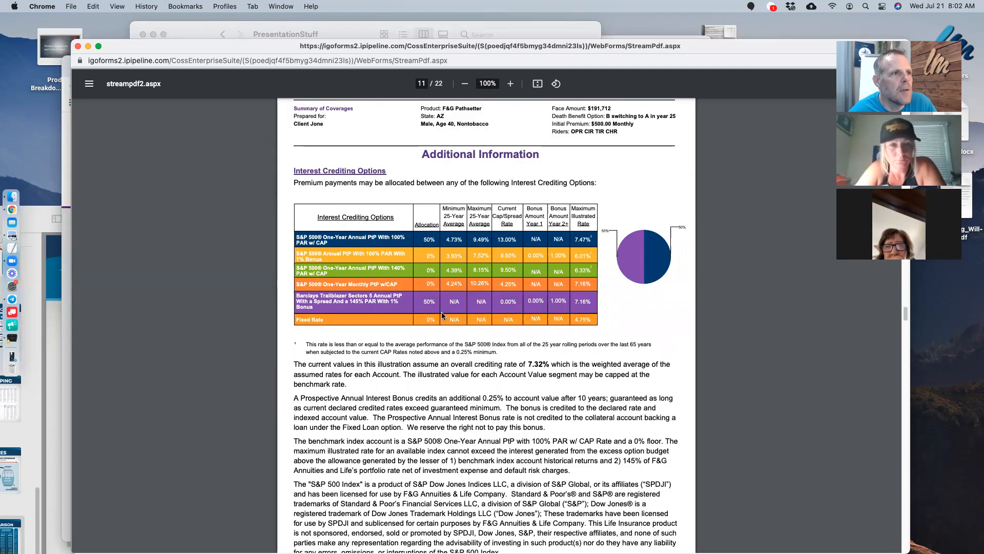
pyautogui.scroll(-6, 596, 270)
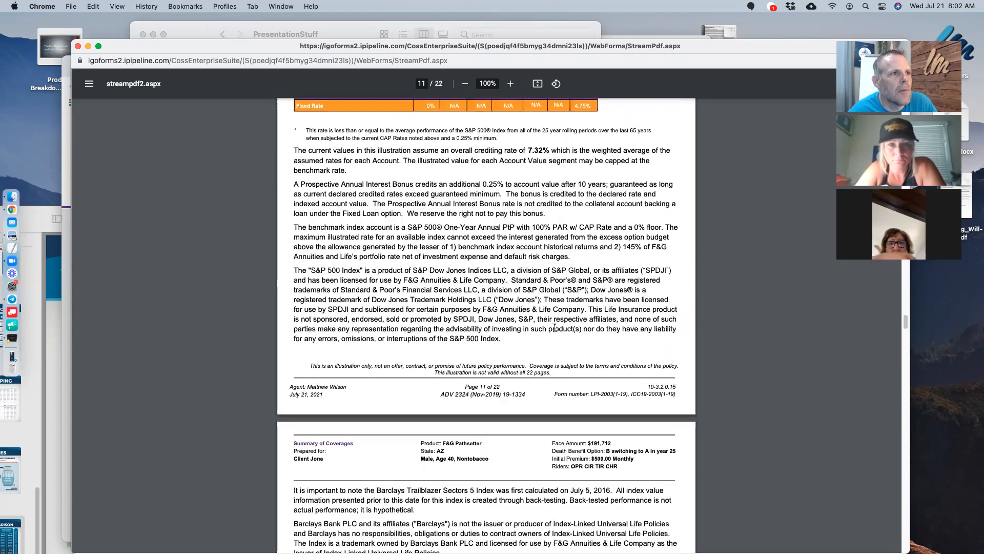
pyautogui.scroll(1, 461, 328)
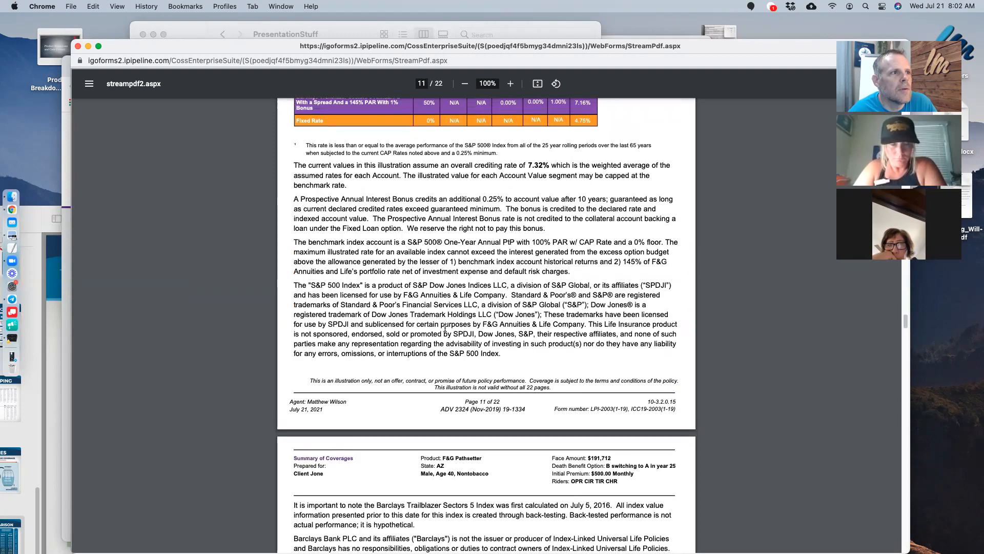
pyautogui.scroll(1, 470, 221)
pyautogui.scroll(-5, 523, 244)
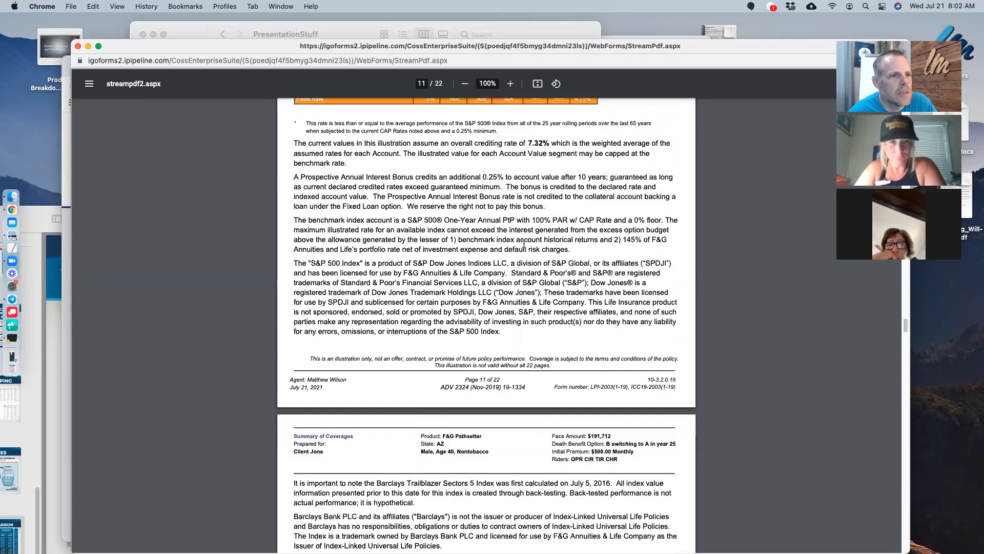
pyautogui.scroll(-7, 524, 243)
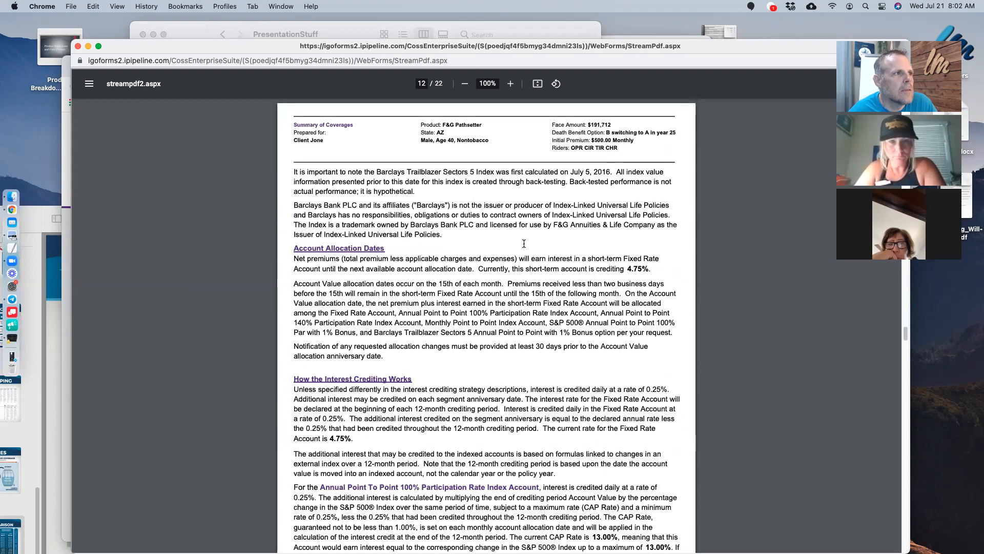
# - Scroll through pages 12–14 and select the sentence stating the 13.00% current CAP Rate
pyautogui.scroll(-2, 412, 196)
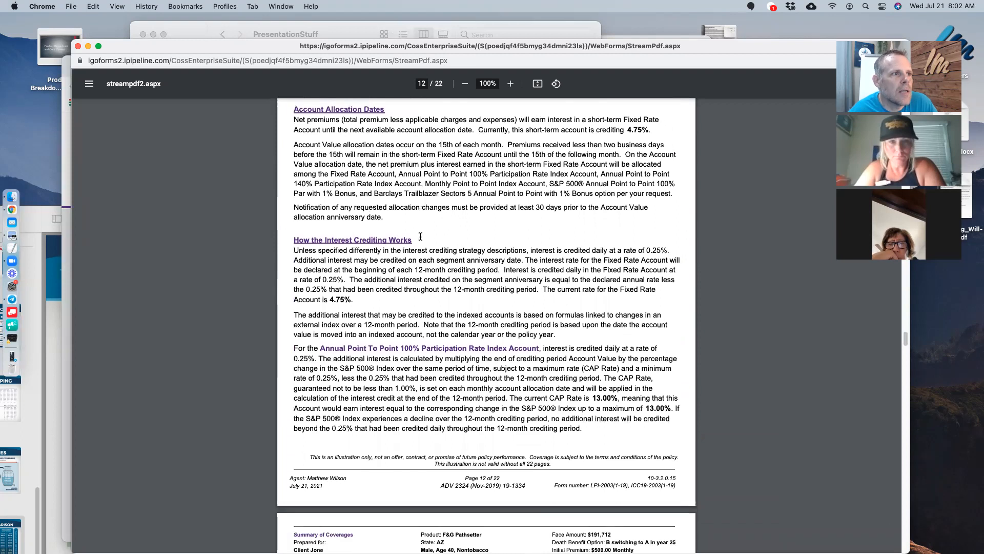
pyautogui.scroll(-4, 549, 288)
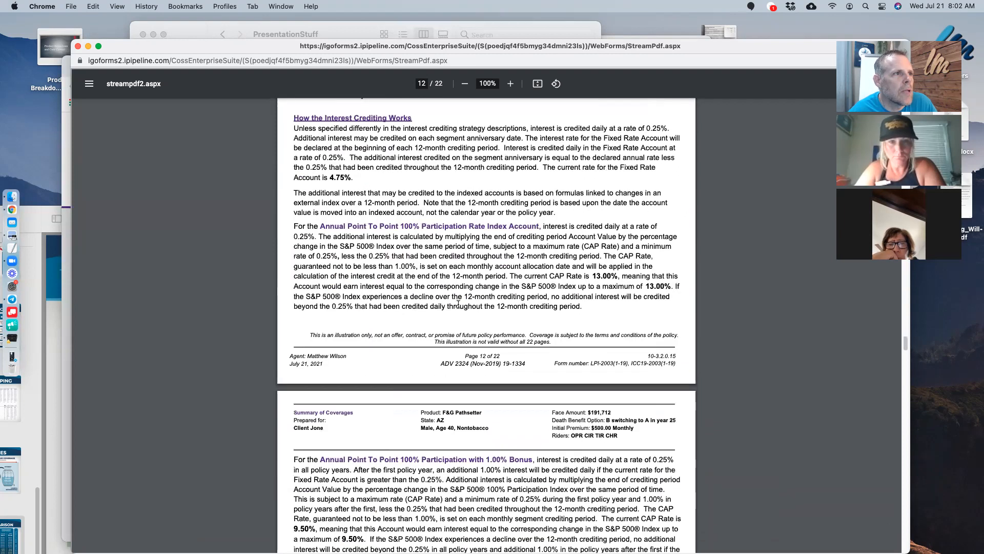
pyautogui.scroll(-1, 531, 201)
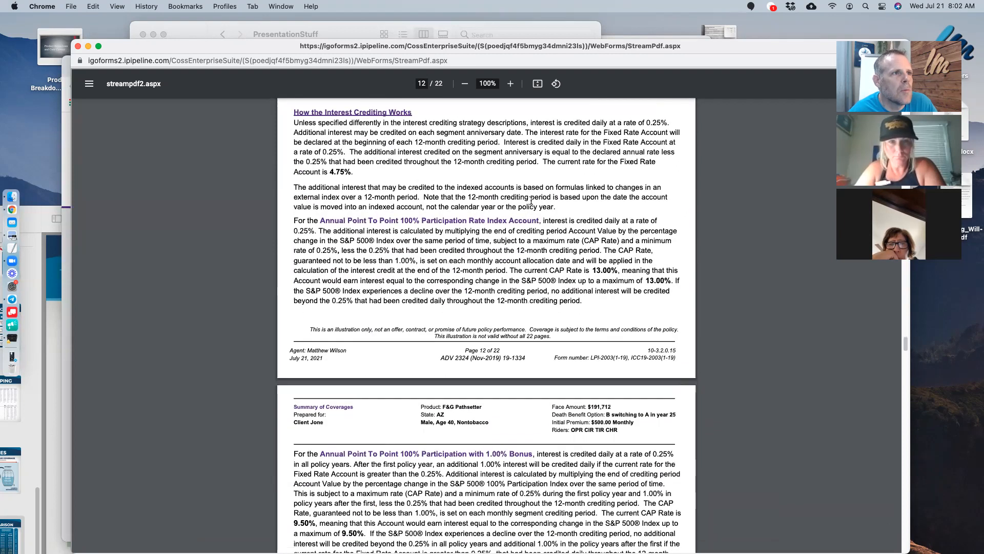
pyautogui.scroll(-5, 492, 244)
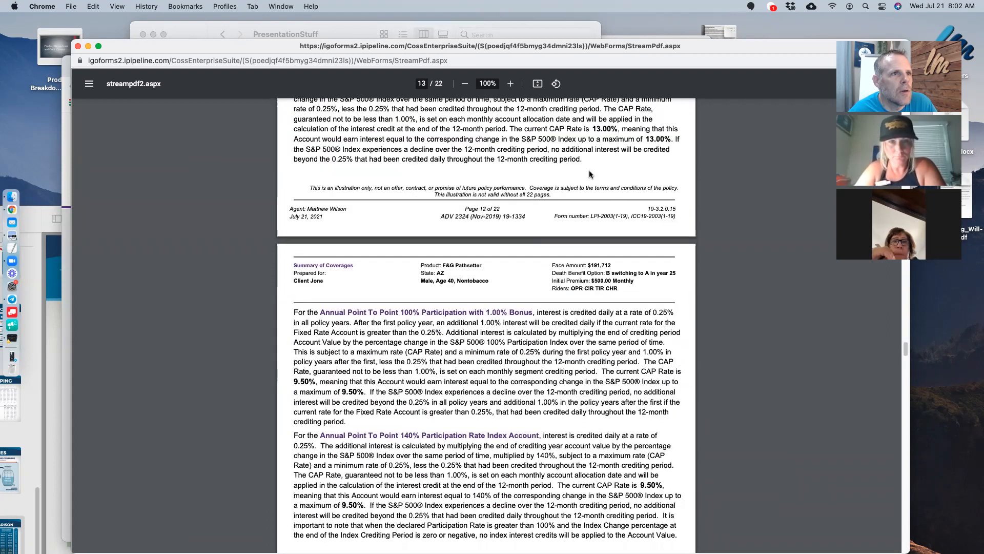
pyautogui.scroll(1, 642, 167)
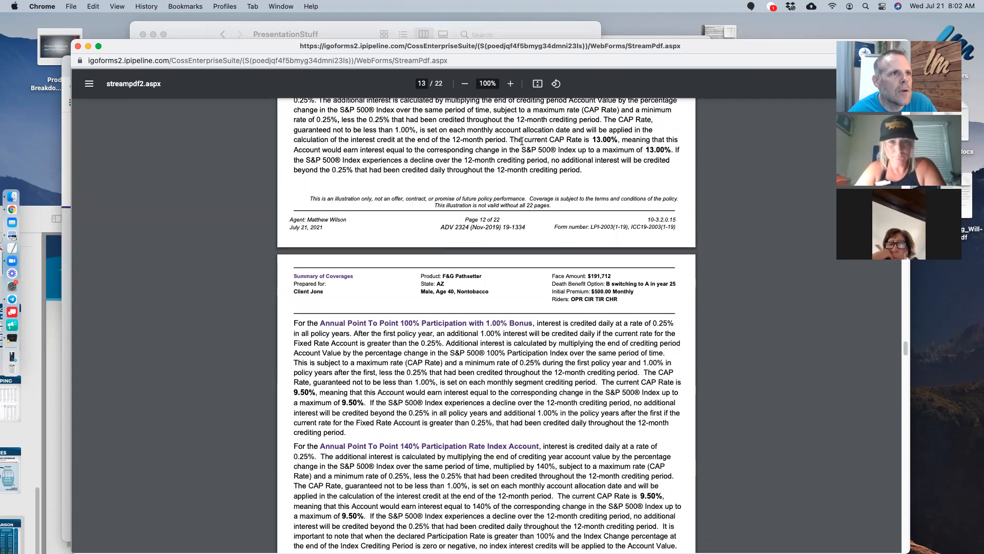
pyautogui.moveTo(509, 138); pyautogui.dragTo(619, 140)
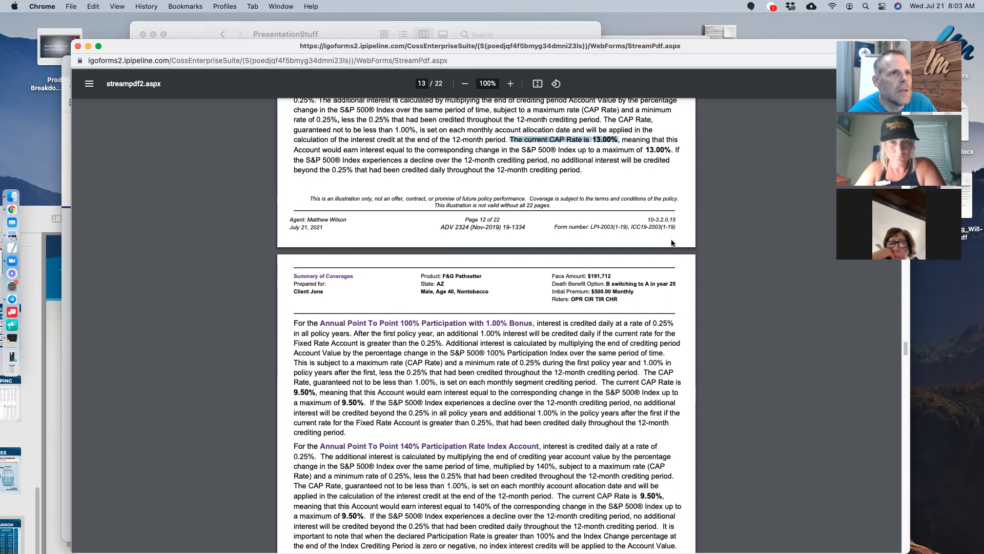
# - Scroll down to page 15's Life Insurance Cost Information table and Favorable Tax Treatment
pyautogui.scroll(-5, 558, 300)
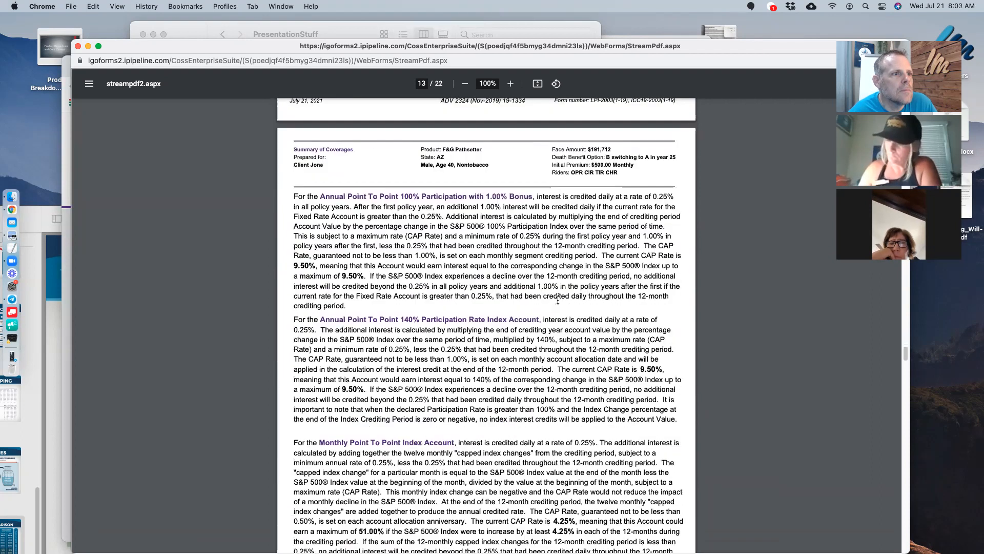
pyautogui.scroll(-4, 558, 300)
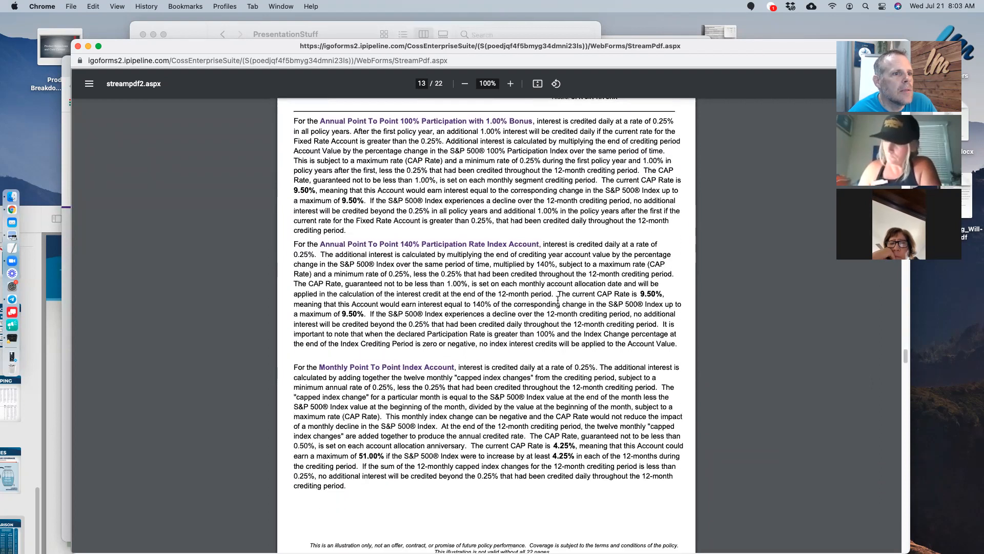
pyautogui.scroll(-15, 557, 299)
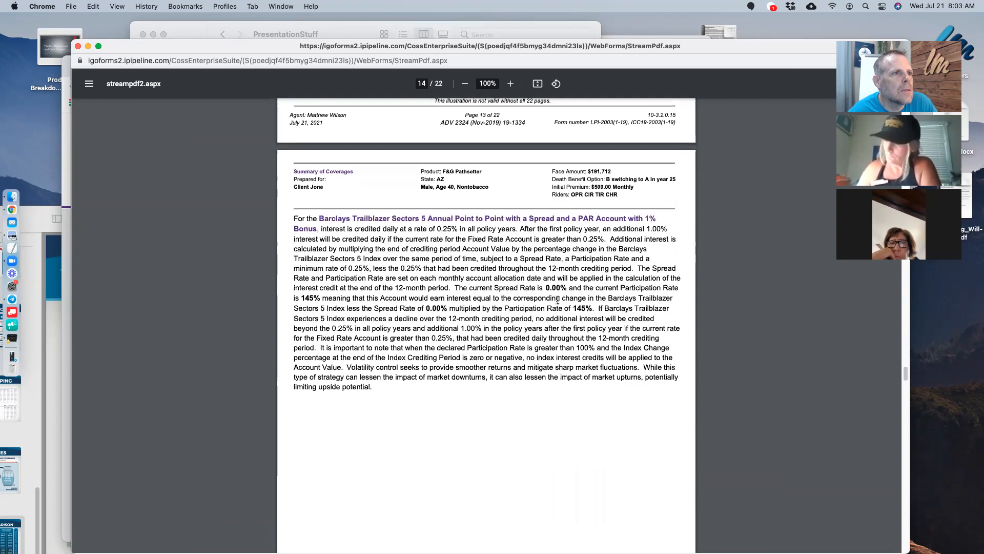
pyautogui.scroll(-14, 558, 300)
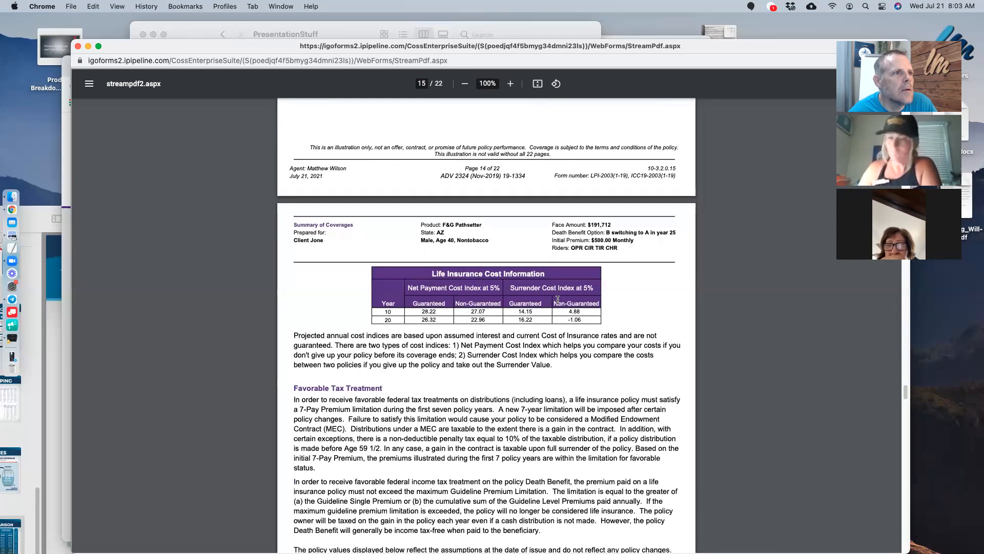
pyautogui.scroll(-3, 558, 299)
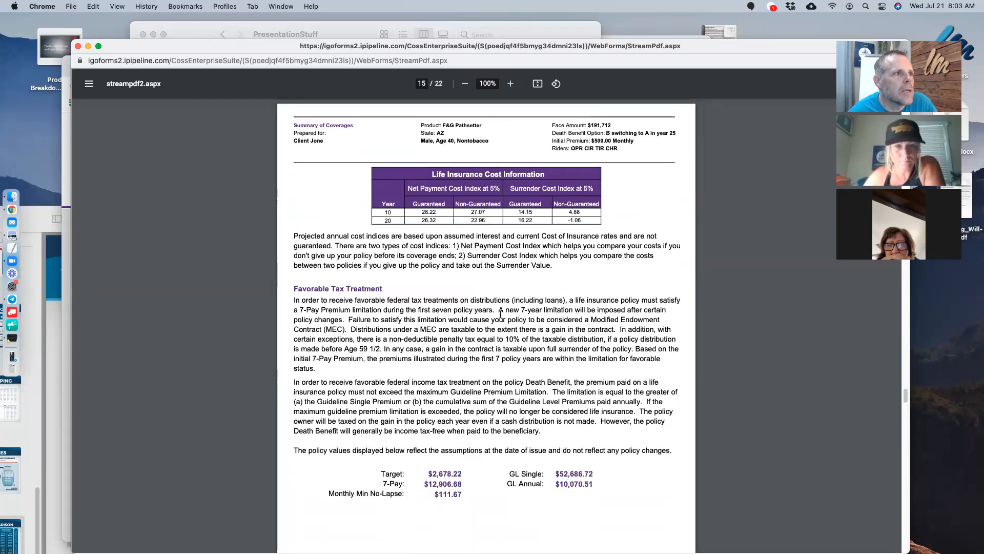
pyautogui.scroll(-1, 457, 415)
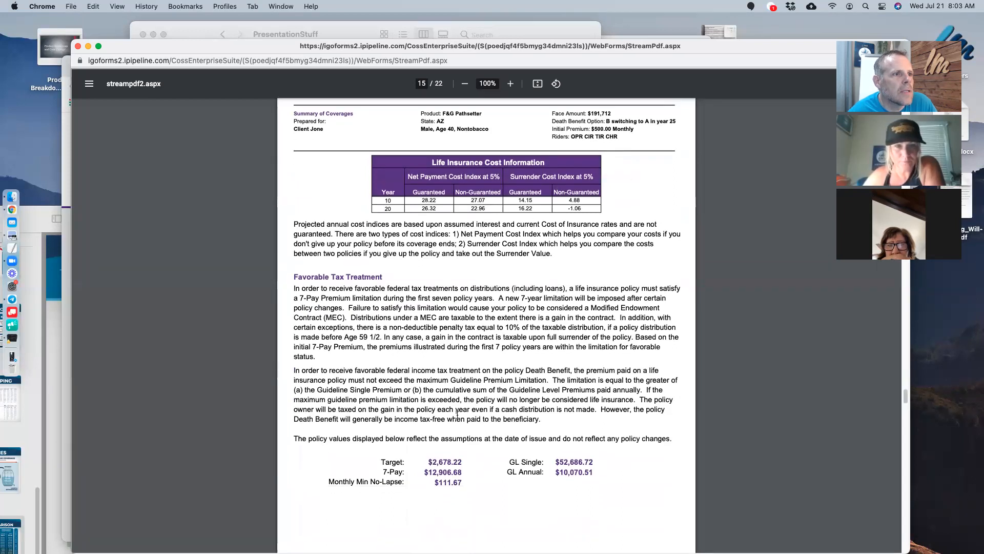
# - On page 16, mark the Barclays 145% PAR heading and the table rows 2005–2019
pyautogui.scroll(-12, 572, 383)
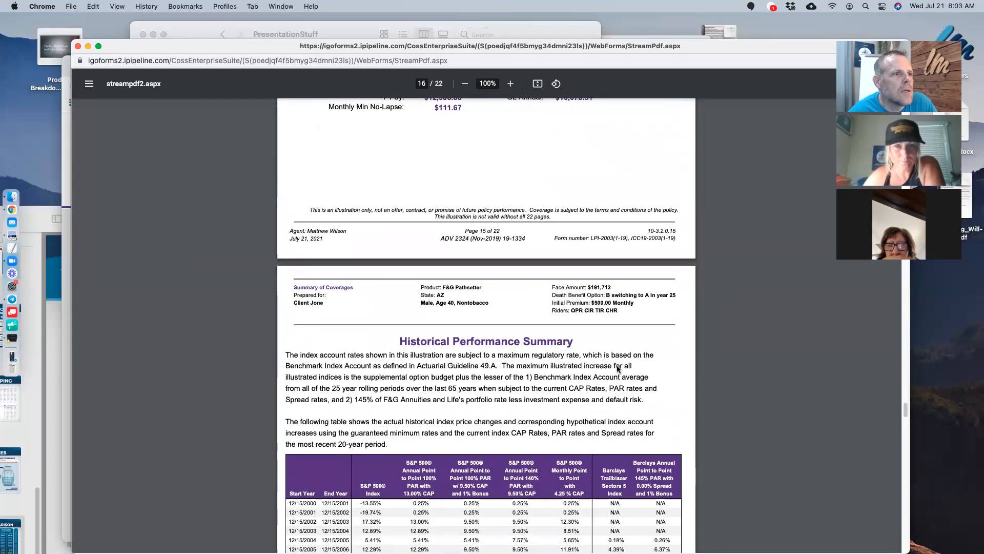
pyautogui.scroll(-6, 618, 368)
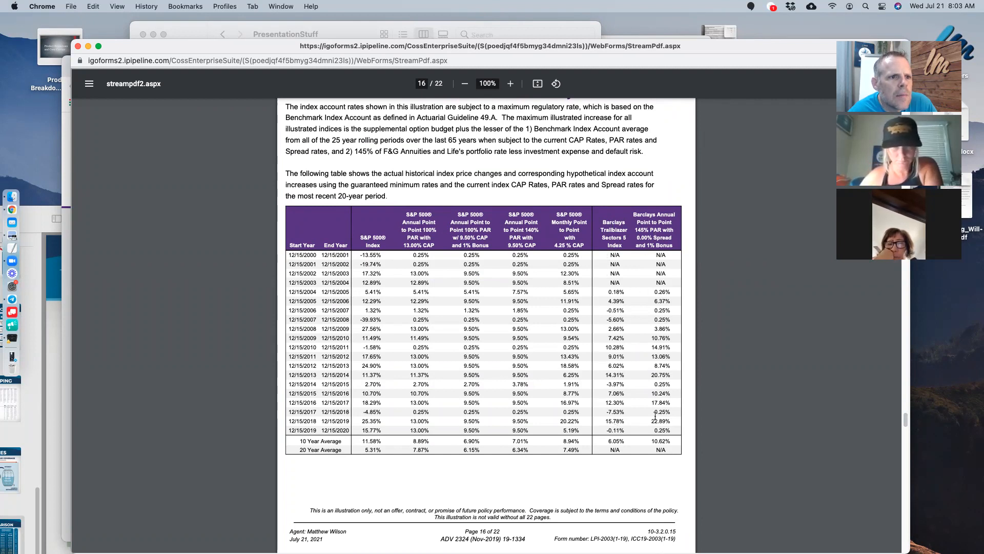
pyautogui.tripleClick(642, 229)
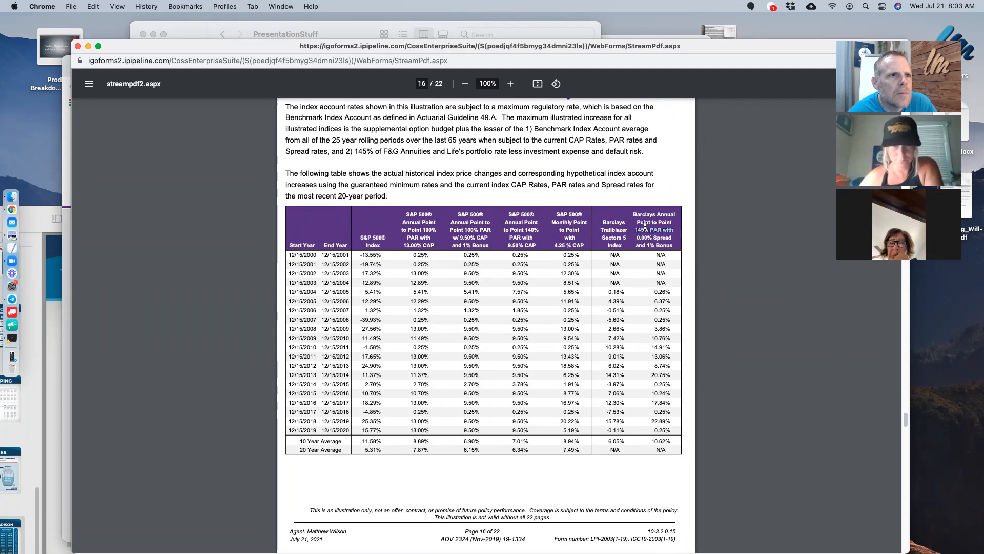
pyautogui.moveTo(644, 209); pyautogui.dragTo(669, 375)
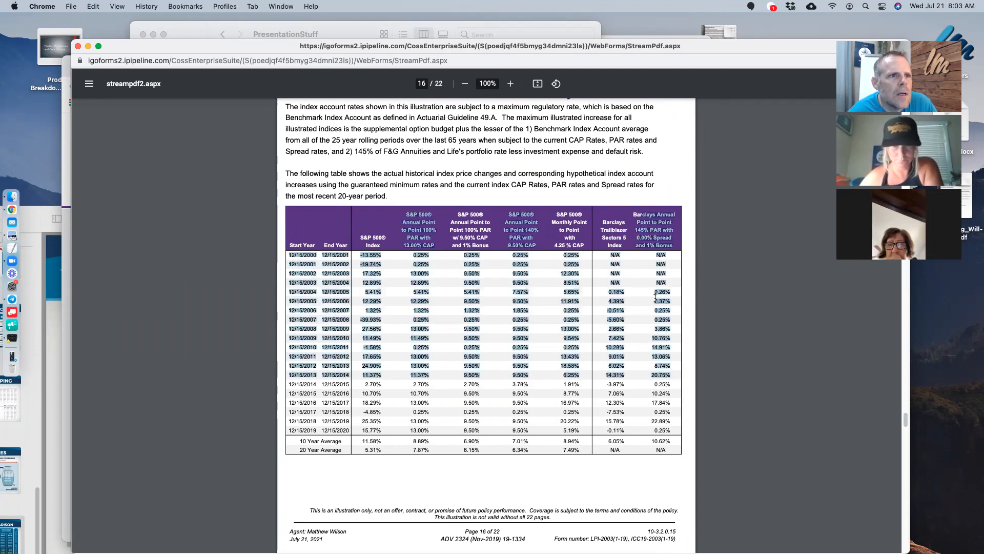
pyautogui.click(656, 284)
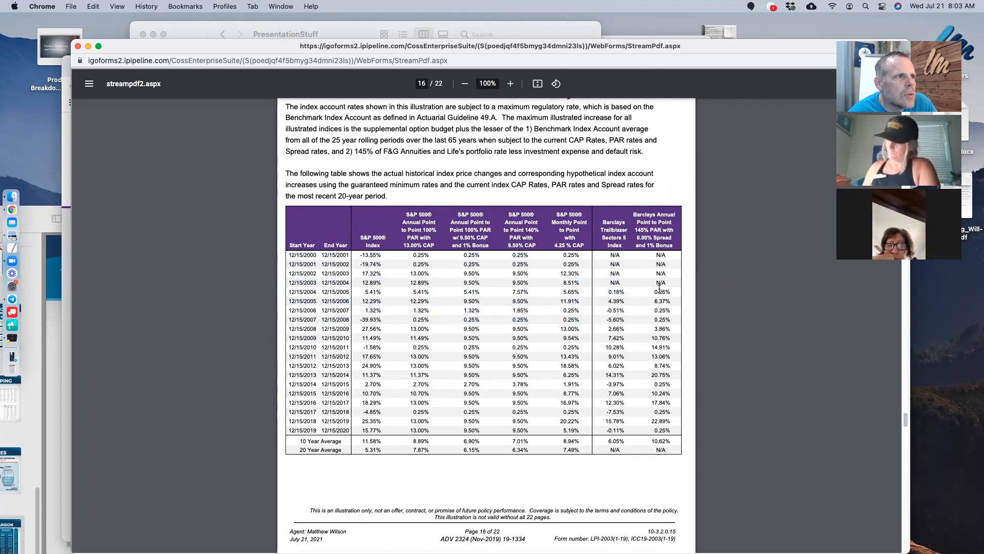
pyautogui.moveTo(654, 289); pyautogui.dragTo(669, 431)
pyautogui.click(449, 328)
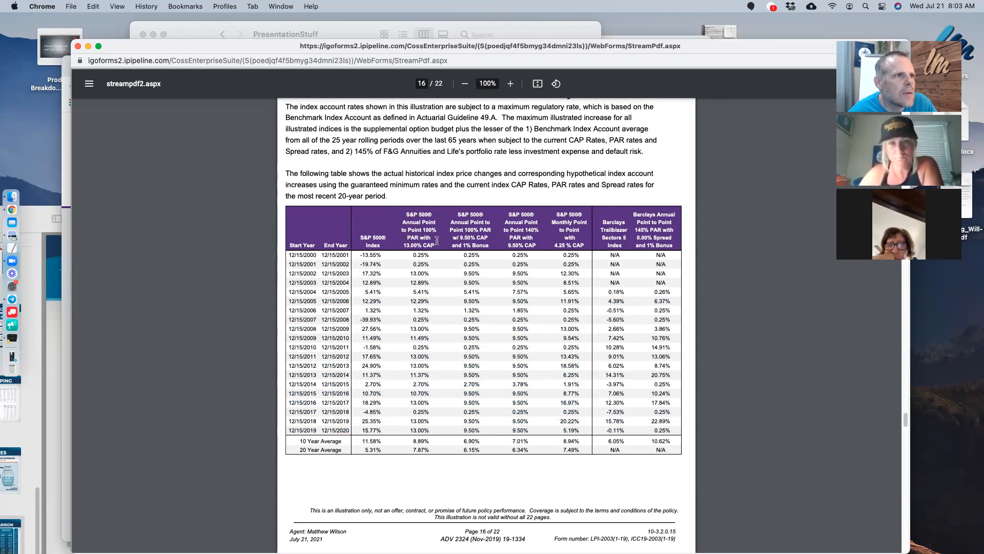
# - Mark the 7.87% 20 Year Average and 10.62% 10 Year Average, then scroll back up
pyautogui.moveTo(428, 449); pyautogui.dragTo(407, 446)
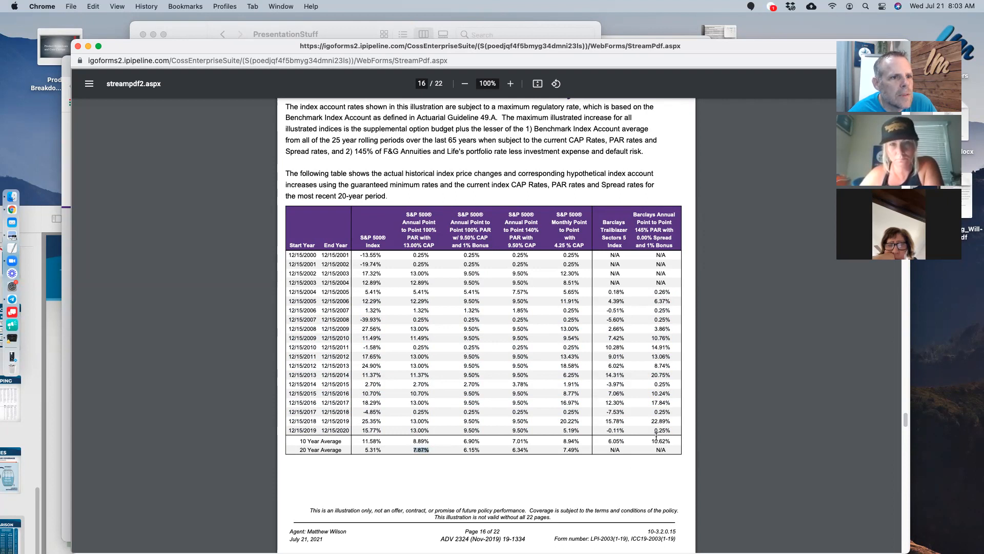
pyautogui.moveTo(651, 439); pyautogui.dragTo(677, 437)
pyautogui.moveTo(438, 449); pyautogui.dragTo(418, 450)
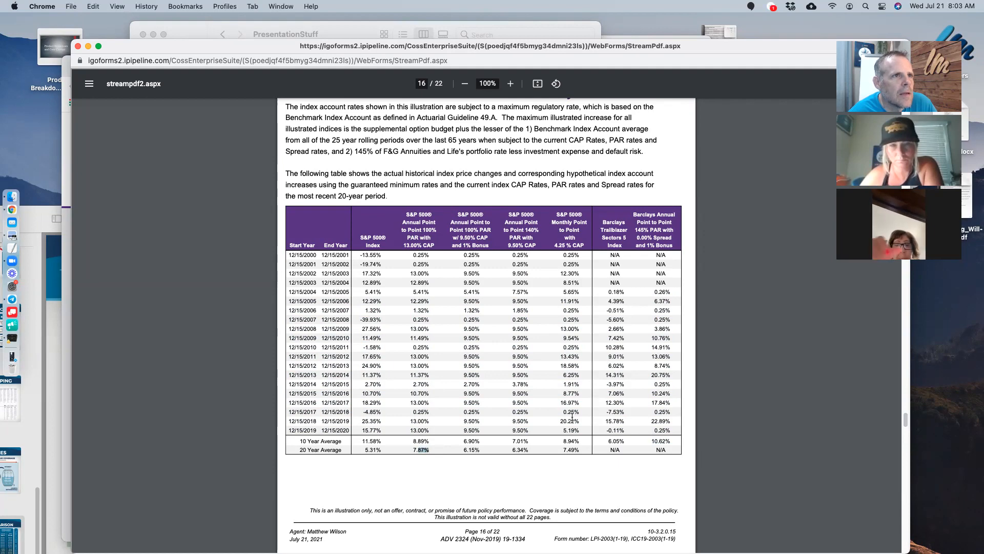
pyautogui.scroll(20, 572, 418)
pyautogui.scroll(20, 583, 408)
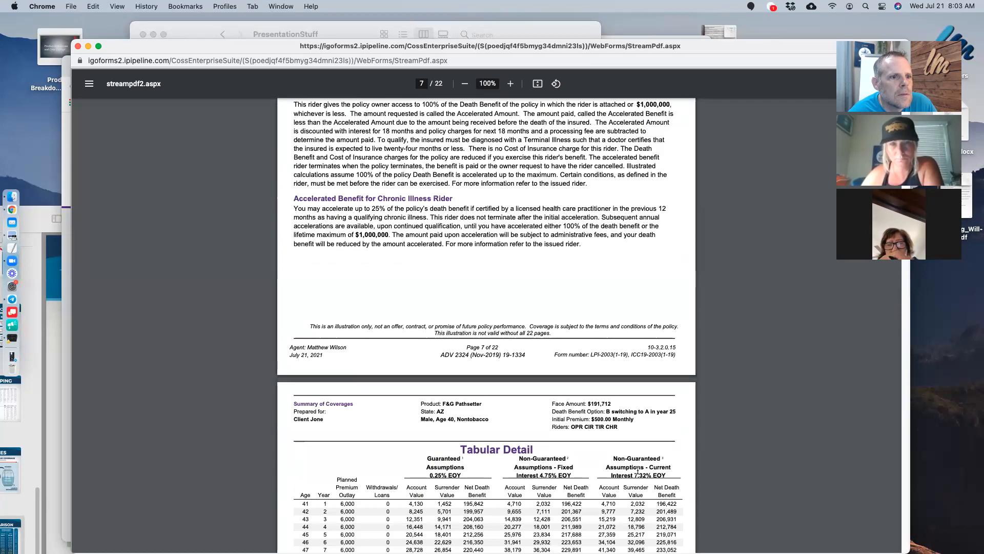
# - Scroll to page 16's Historical Performance Summary table
pyautogui.scroll(-15, 747, 446)
pyautogui.scroll(-20, 757, 437)
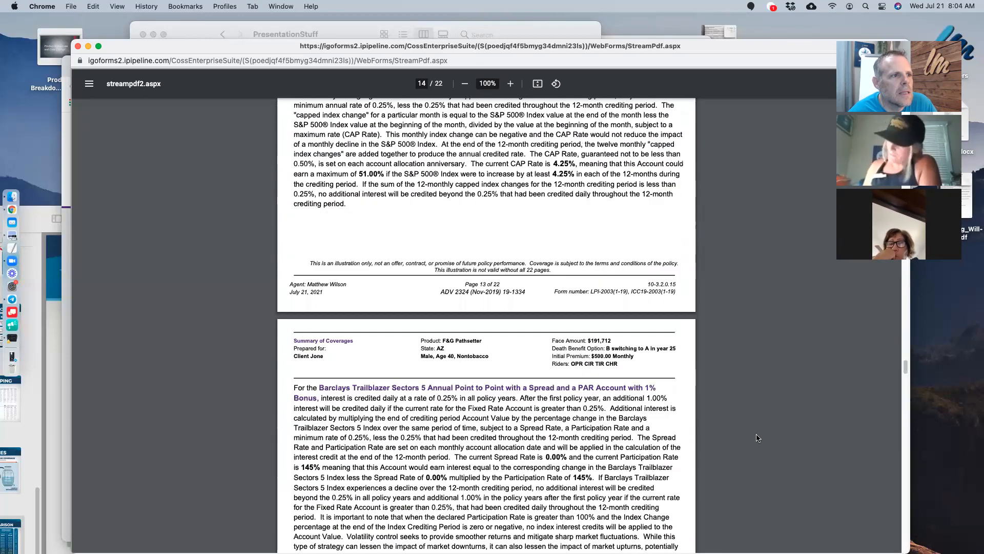
pyautogui.scroll(-20, 758, 437)
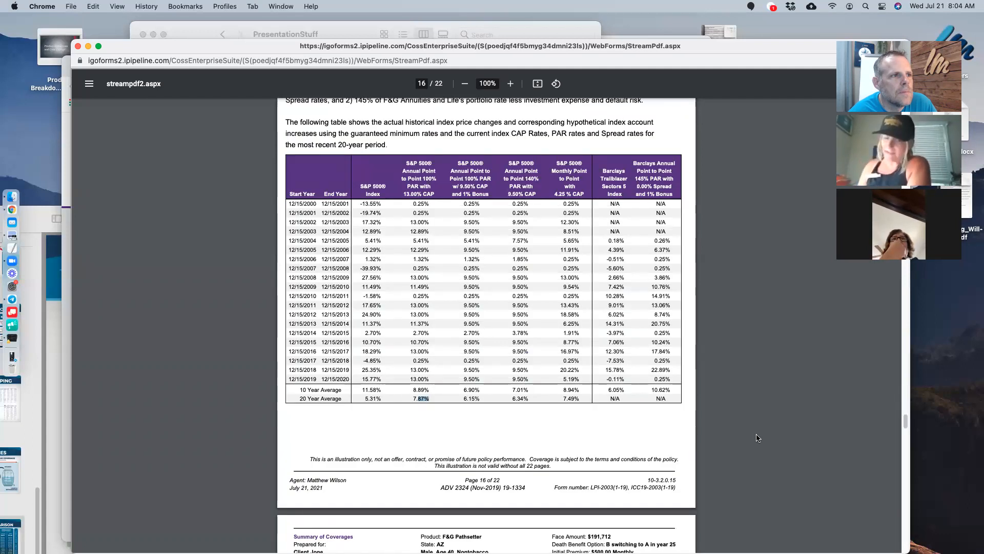
pyautogui.scroll(3, 758, 437)
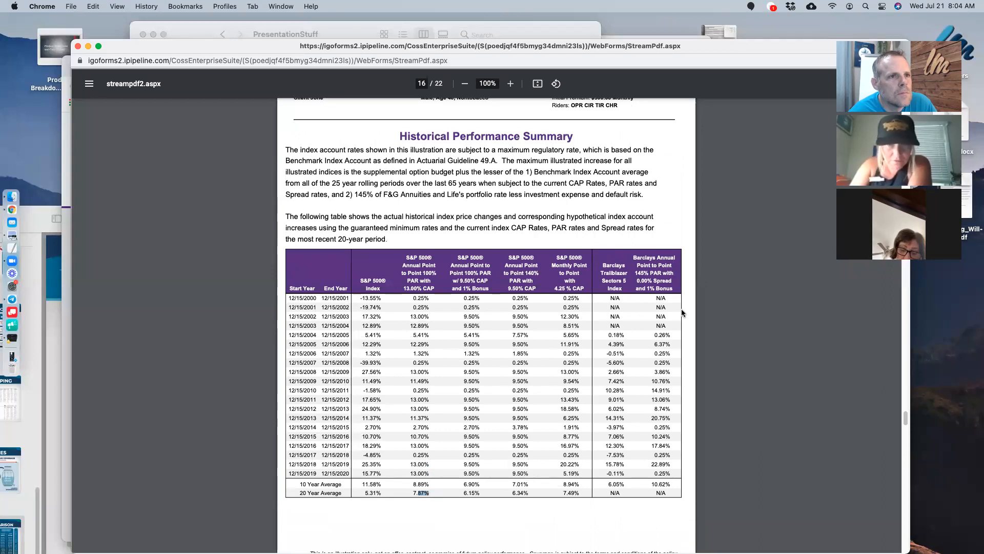
# - Highlight the Barclays Annual column heading in the table, then clear the selection
pyautogui.doubleClick(651, 258)
pyautogui.moveTo(653, 262); pyautogui.dragTo(656, 283)
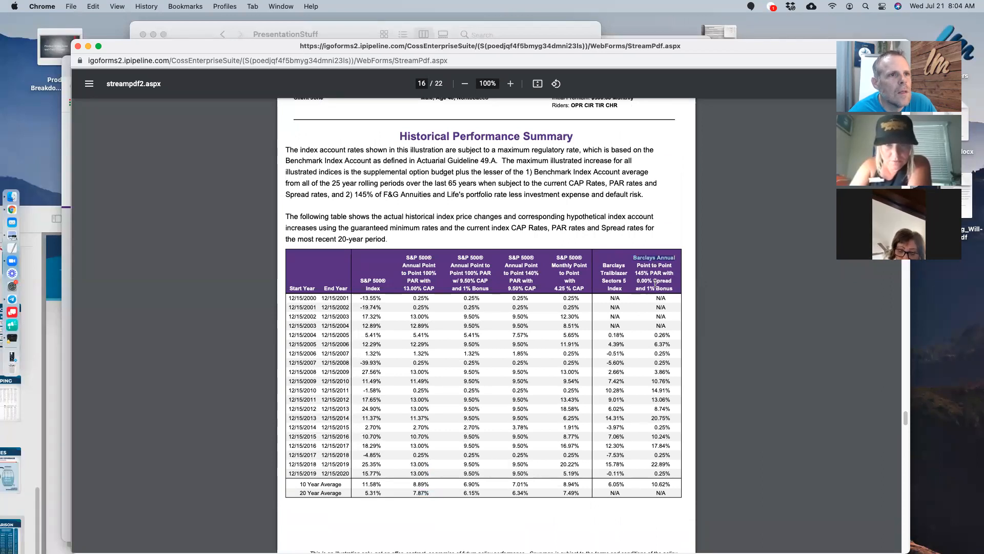
pyautogui.click(665, 278)
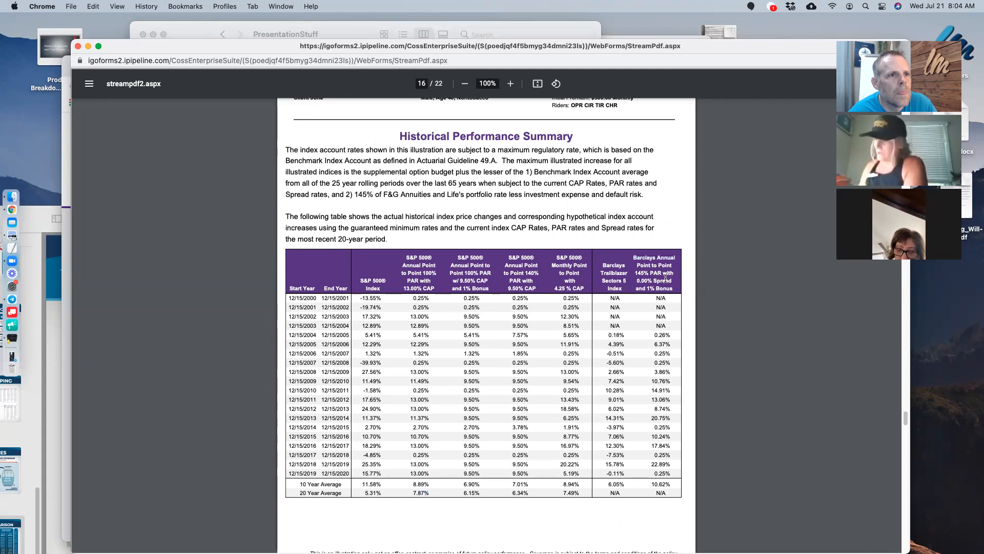
pyautogui.moveTo(636, 273); pyautogui.dragTo(672, 259)
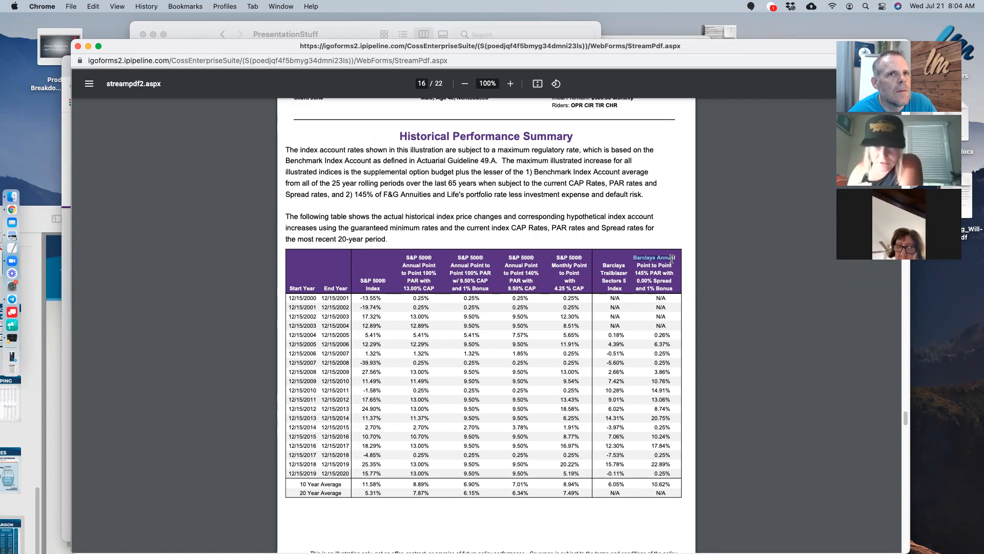
pyautogui.click(665, 254)
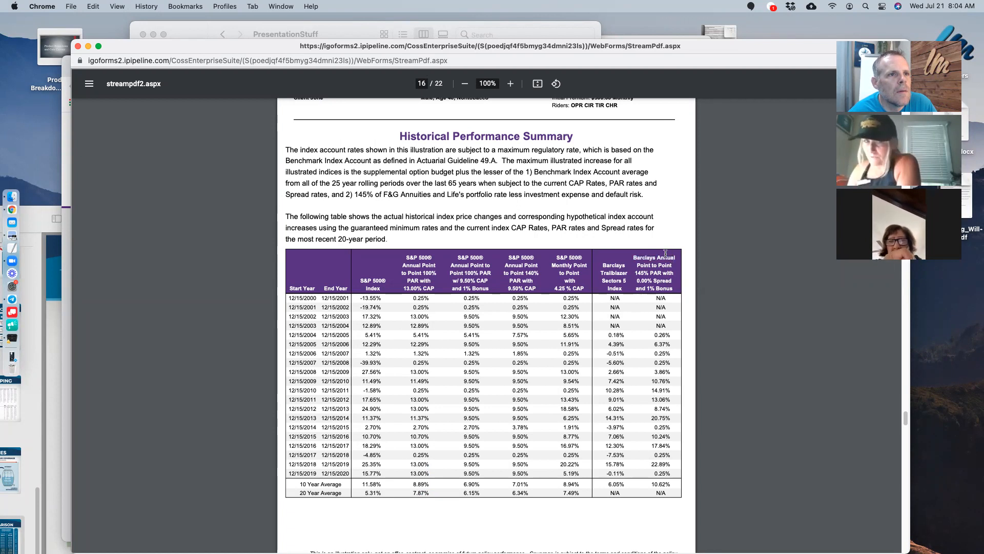
# - On page 11's crediting options table, mark the 7.16% Barclays maximum rate and bonus values
pyautogui.scroll(15, 712, 384)
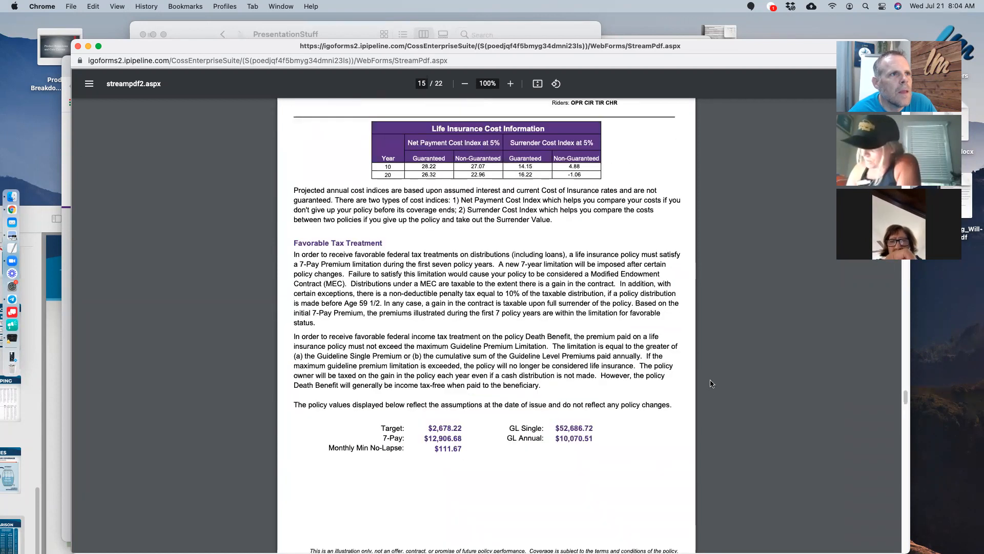
pyautogui.scroll(10, 711, 383)
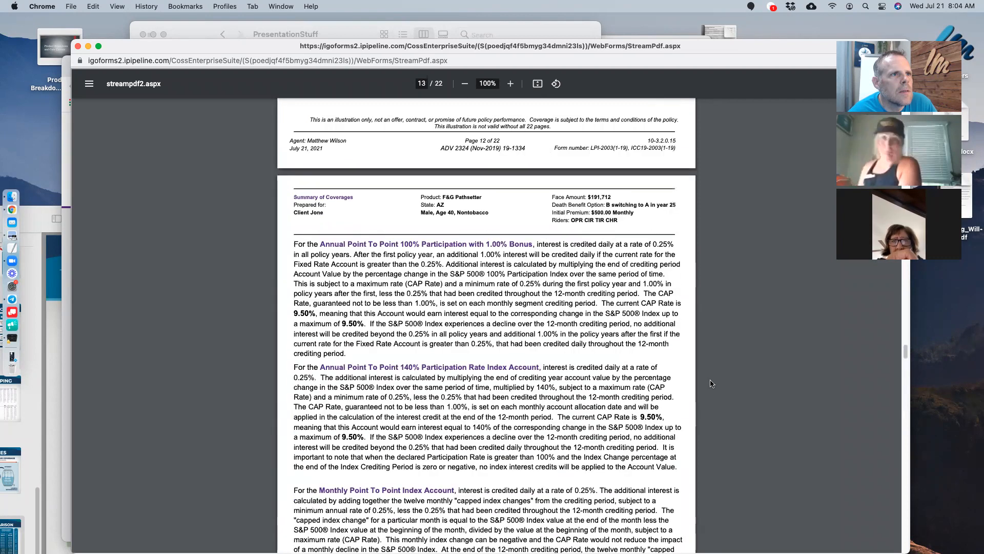
pyautogui.scroll(5, 711, 383)
pyautogui.scroll(-8, 711, 383)
pyautogui.scroll(20, 712, 384)
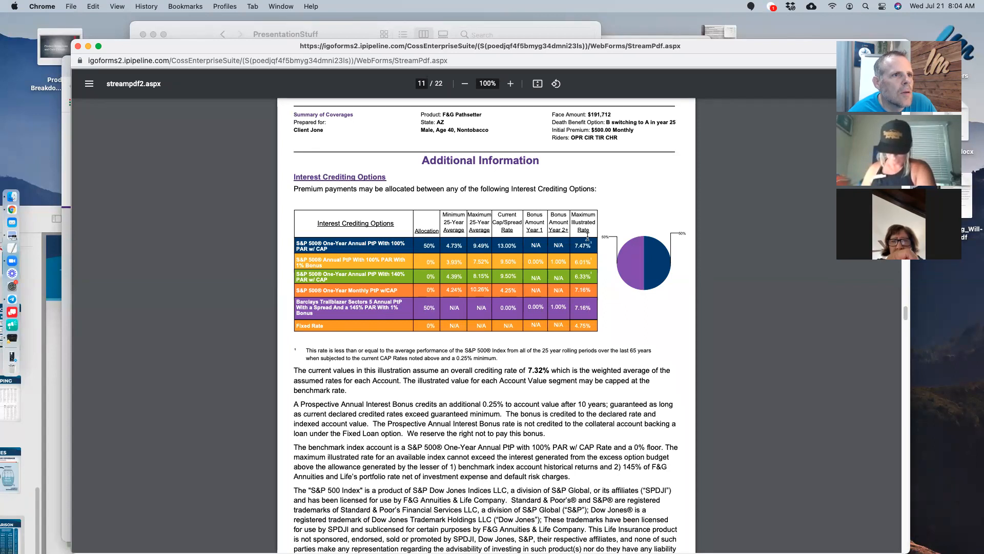
pyautogui.doubleClick(589, 306)
pyautogui.moveTo(593, 245); pyautogui.dragTo(577, 245)
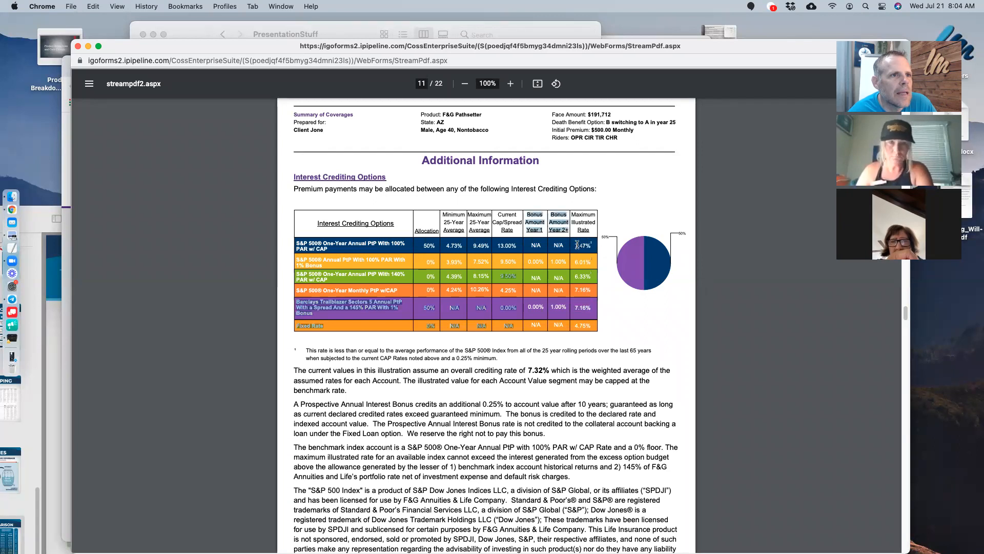
pyautogui.click(589, 248)
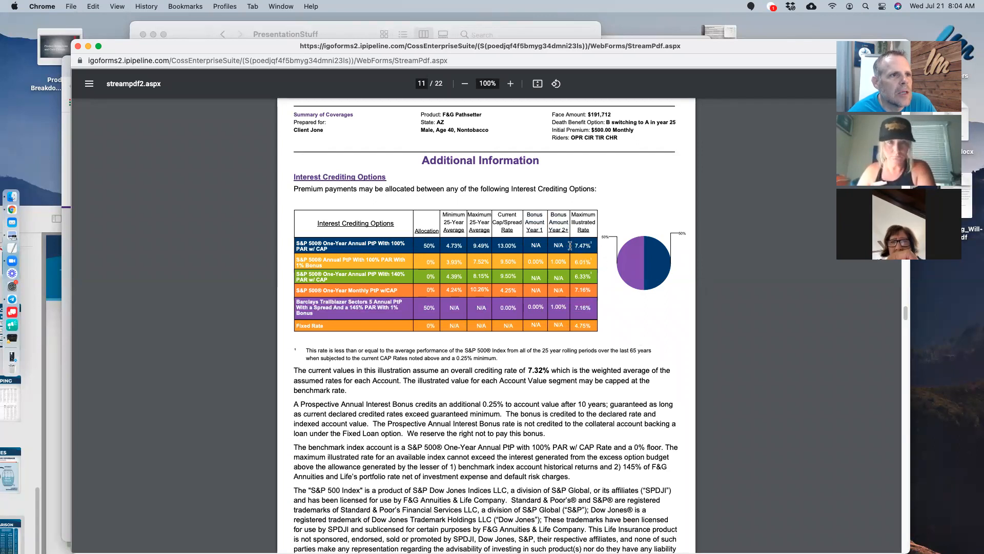
# - Scroll down through page 16 to page 17's Charges & Expense table at 7.32%
pyautogui.scroll(13, 657, 292)
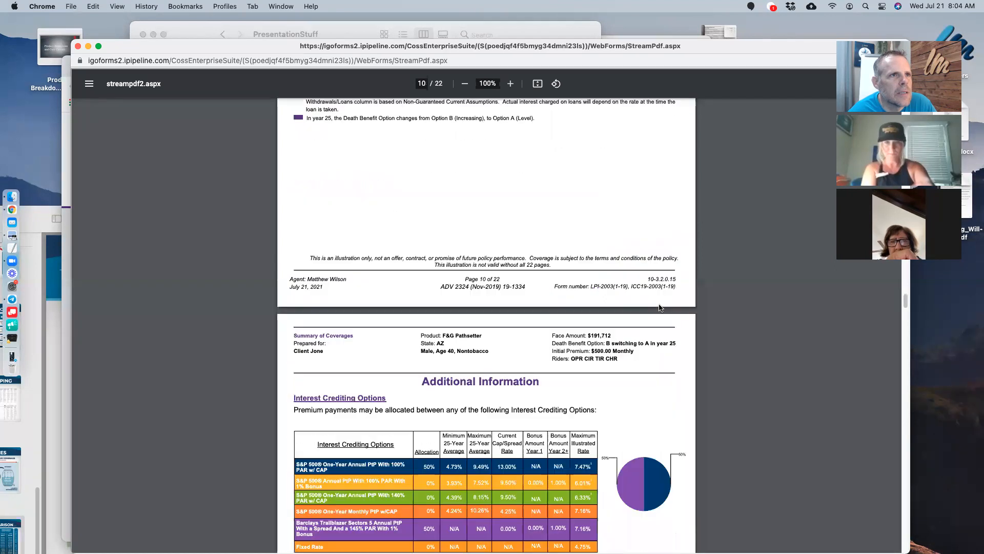
pyautogui.scroll(-14, 658, 360)
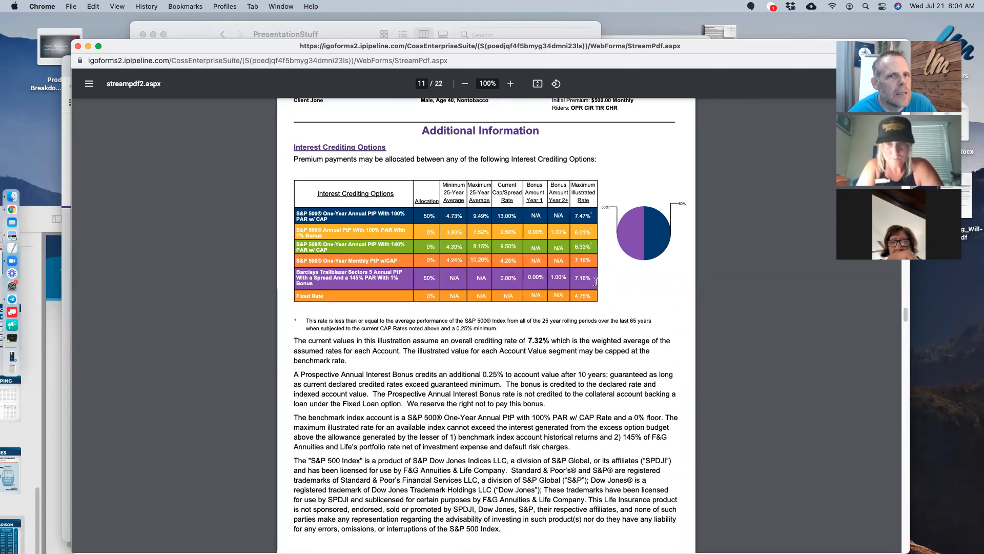
pyautogui.scroll(-3, 635, 408)
pyautogui.scroll(-20, 635, 408)
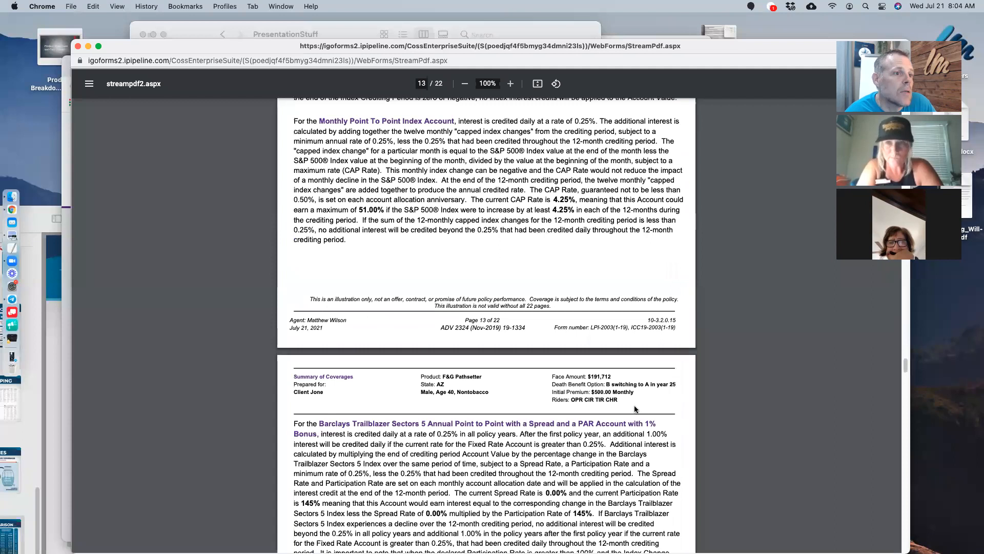
pyautogui.scroll(-20, 634, 408)
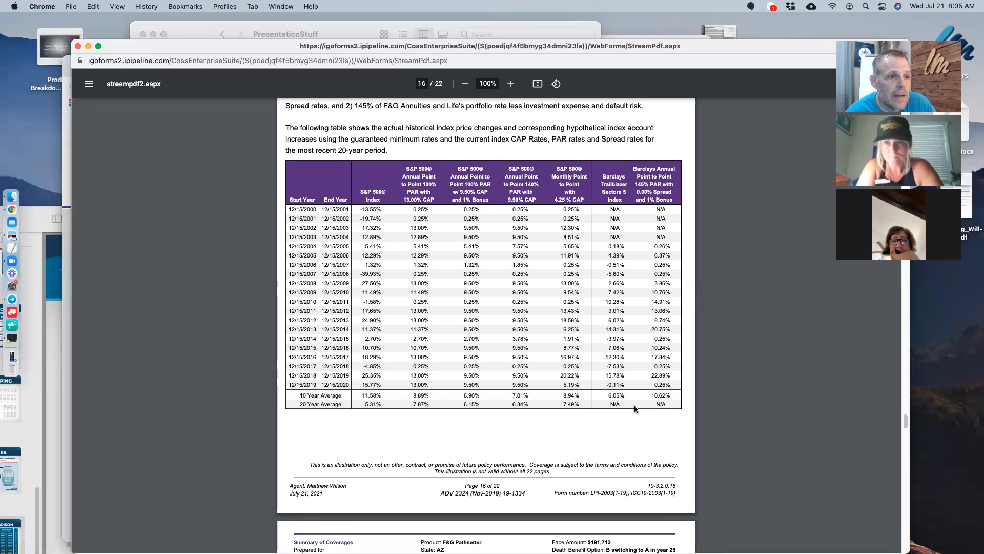
pyautogui.scroll(-10, 634, 405)
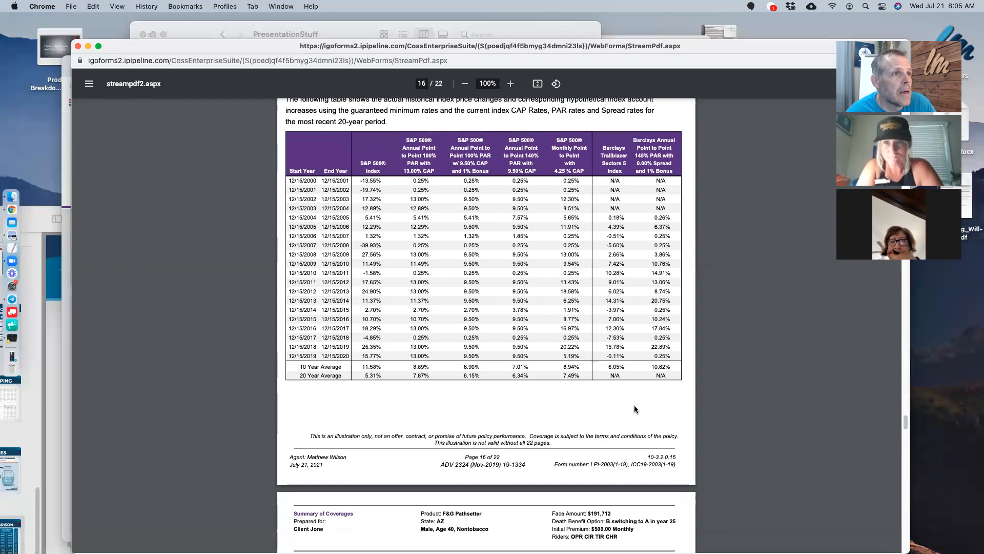
pyautogui.scroll(-1, 634, 408)
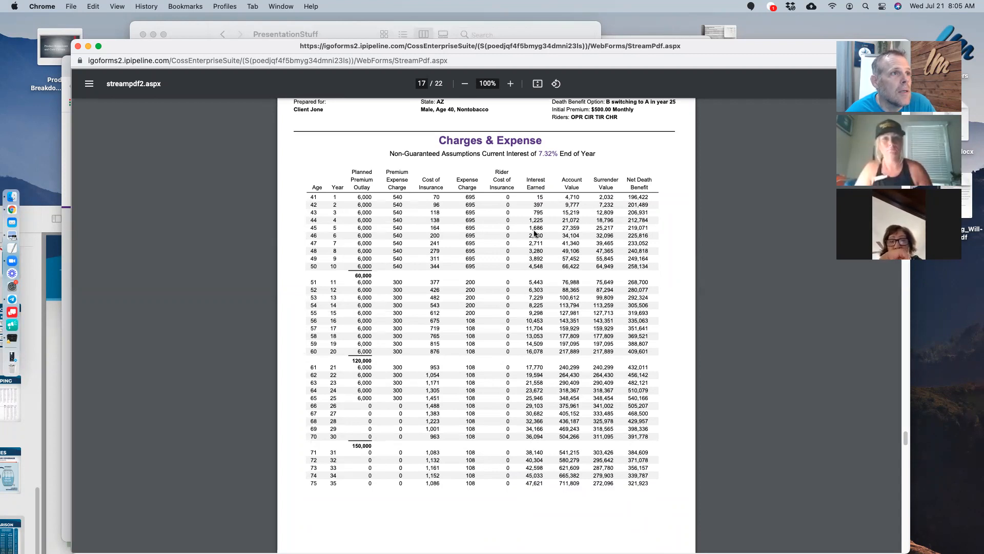
# - Uncheck Monthly Charges and Expense Report in Output Options, leaving Living Benefits Supplemental Report on
pyautogui.moveTo(364, 45); pyautogui.dragTo(602, 316)
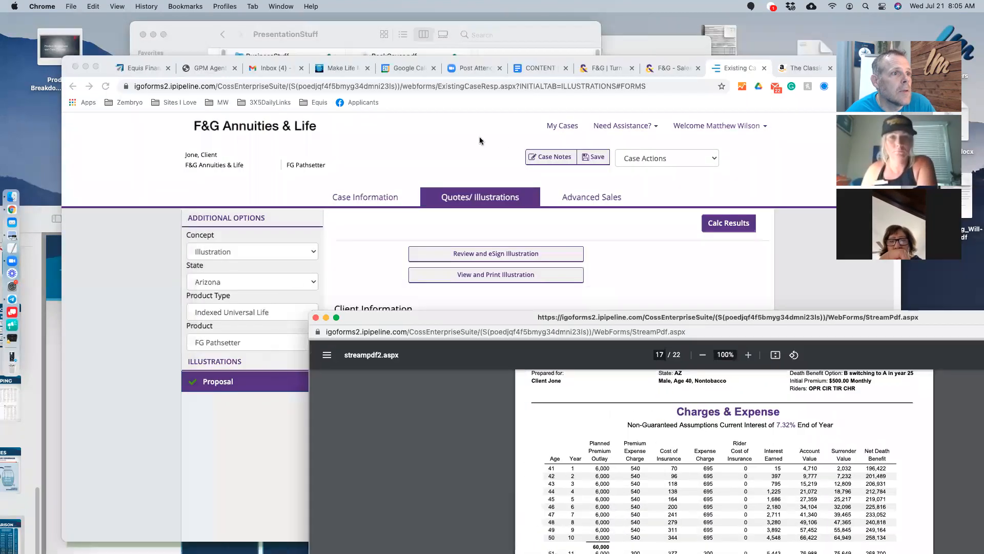
pyautogui.click(480, 140)
pyautogui.scroll(-15, 527, 327)
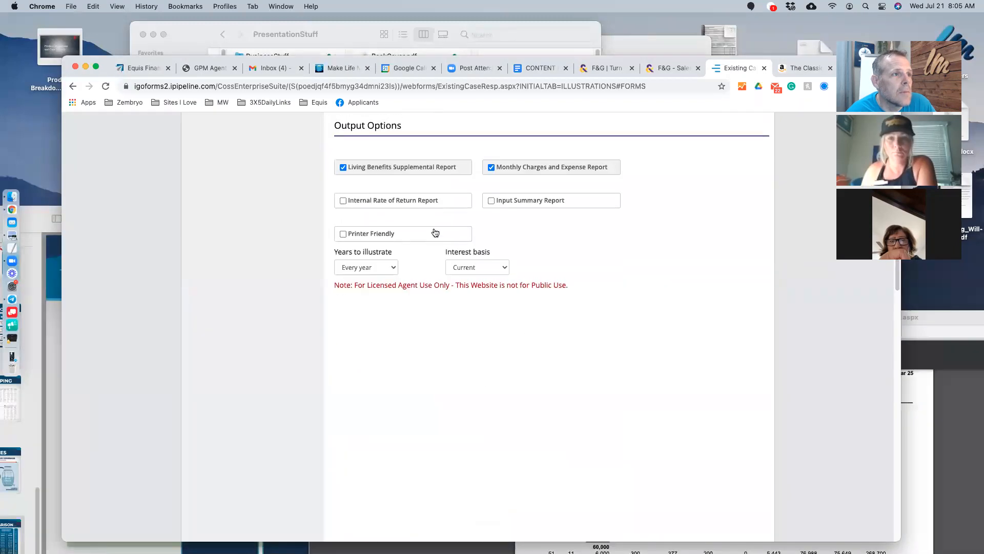
pyautogui.click(521, 169)
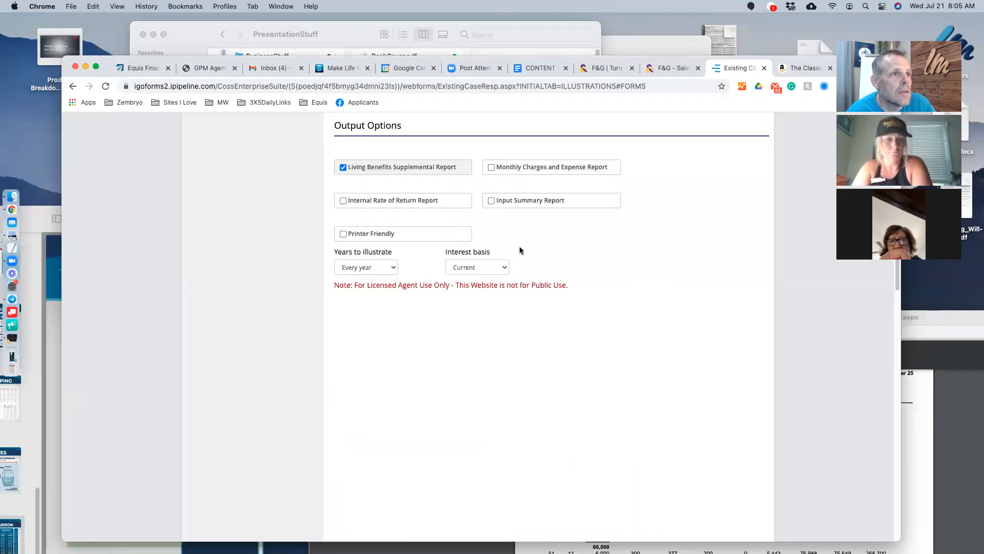
pyautogui.click(380, 170)
pyautogui.click(380, 169)
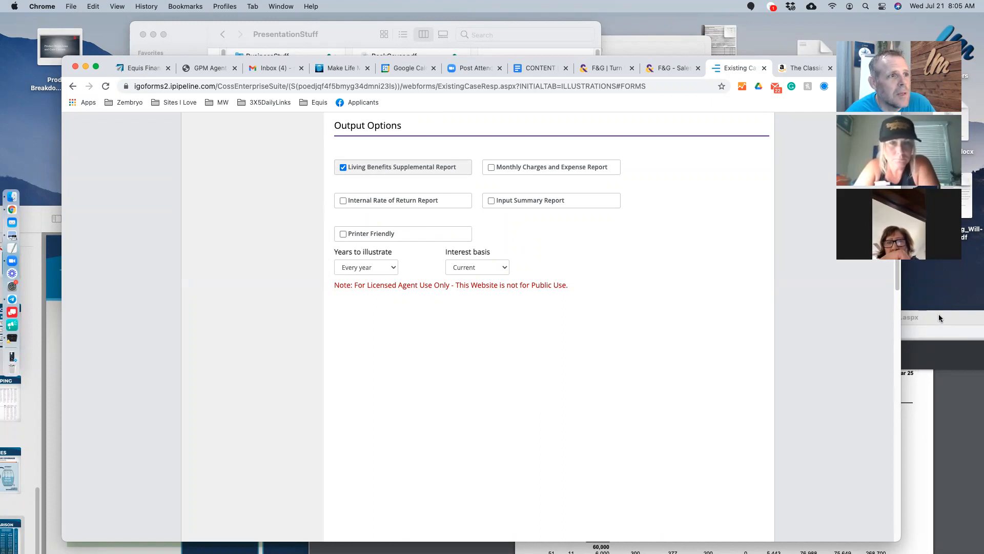
pyautogui.moveTo(939, 318); pyautogui.dragTo(673, 34)
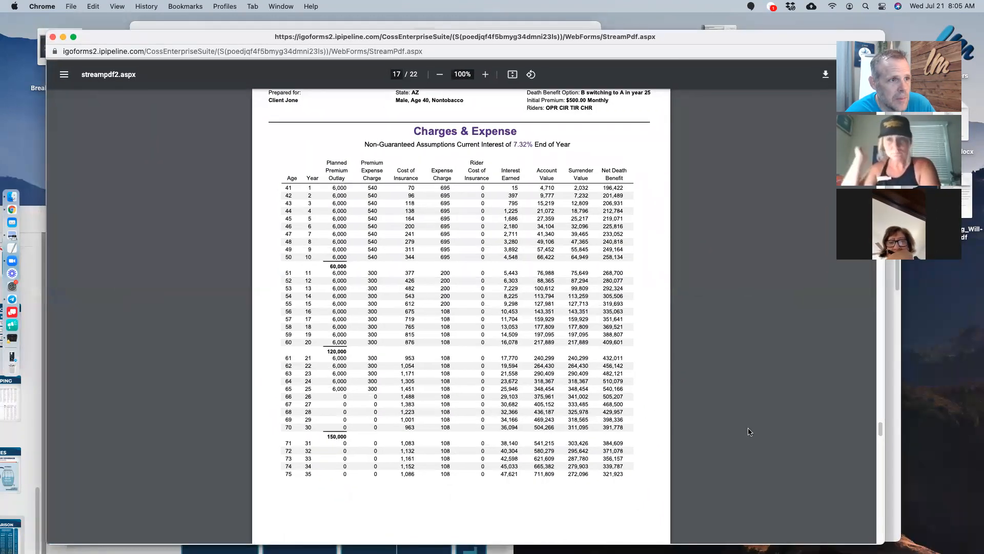
# - Scroll through pages 18–21 to final page 22's Accelerated Benefit Rider tables
pyautogui.scroll(-15, 636, 429)
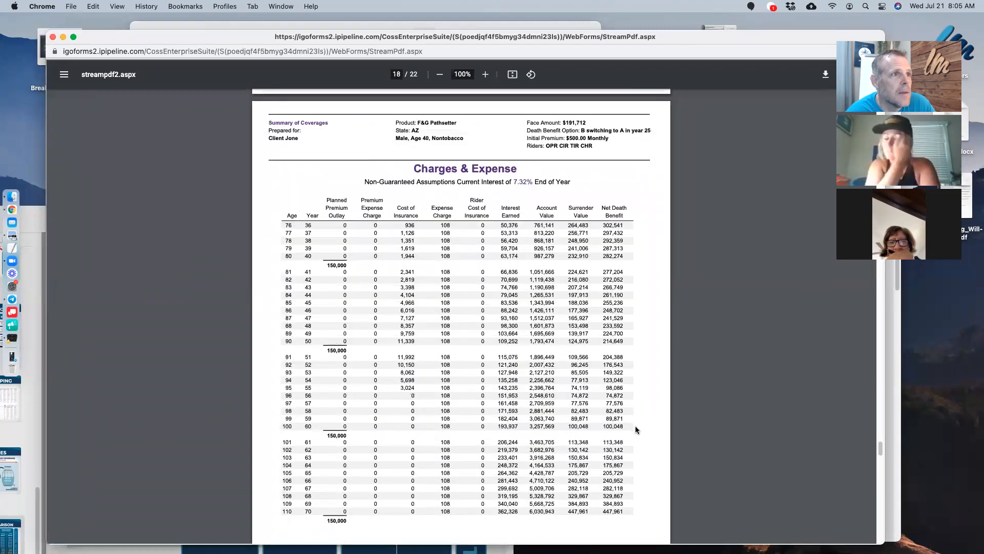
pyautogui.scroll(-12, 636, 430)
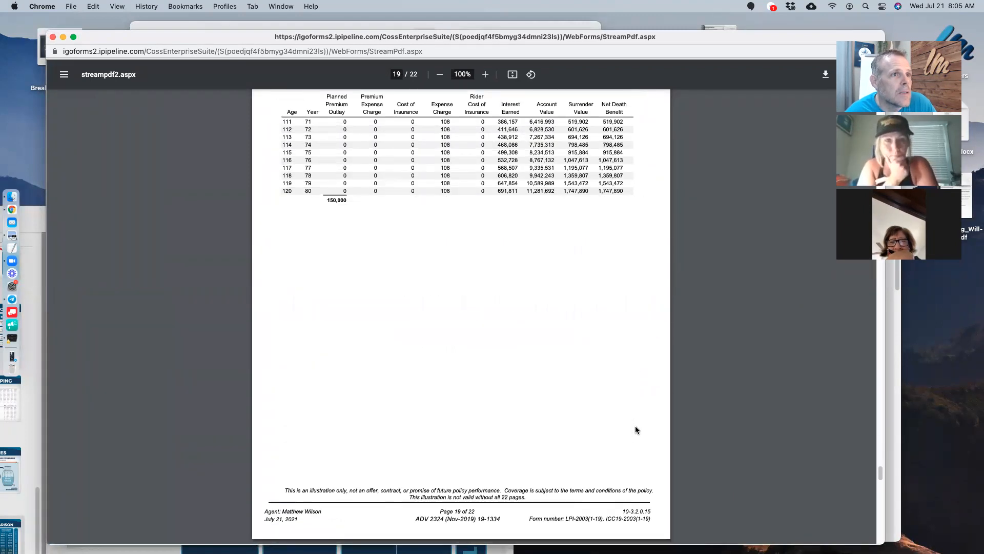
pyautogui.scroll(-12, 635, 429)
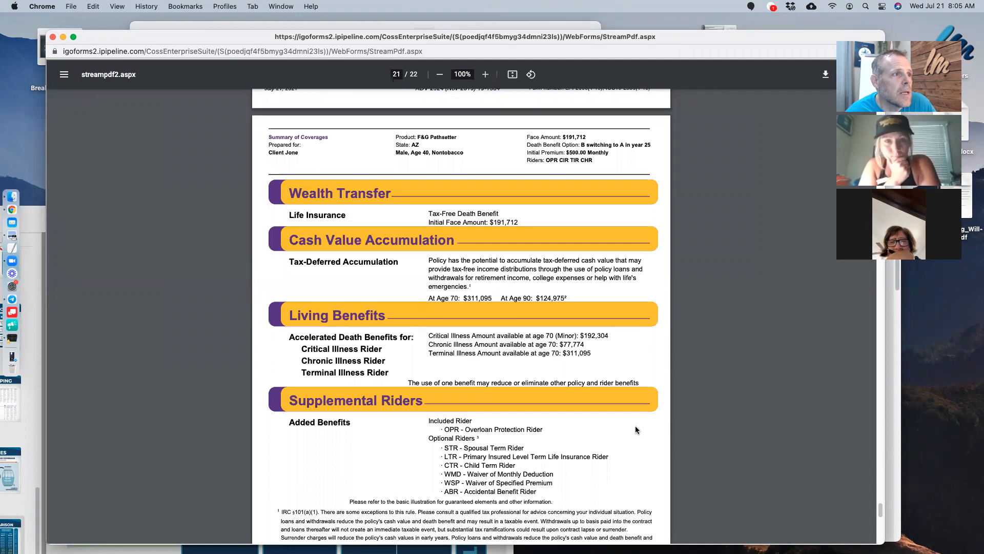
pyautogui.scroll(-3, 635, 429)
pyautogui.scroll(4, 635, 429)
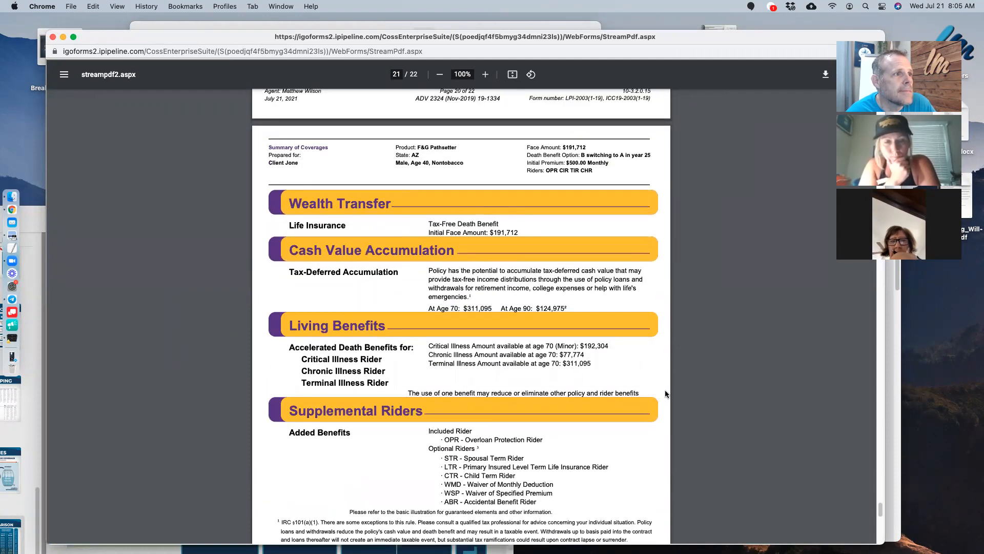
pyautogui.scroll(-1, 405, 460)
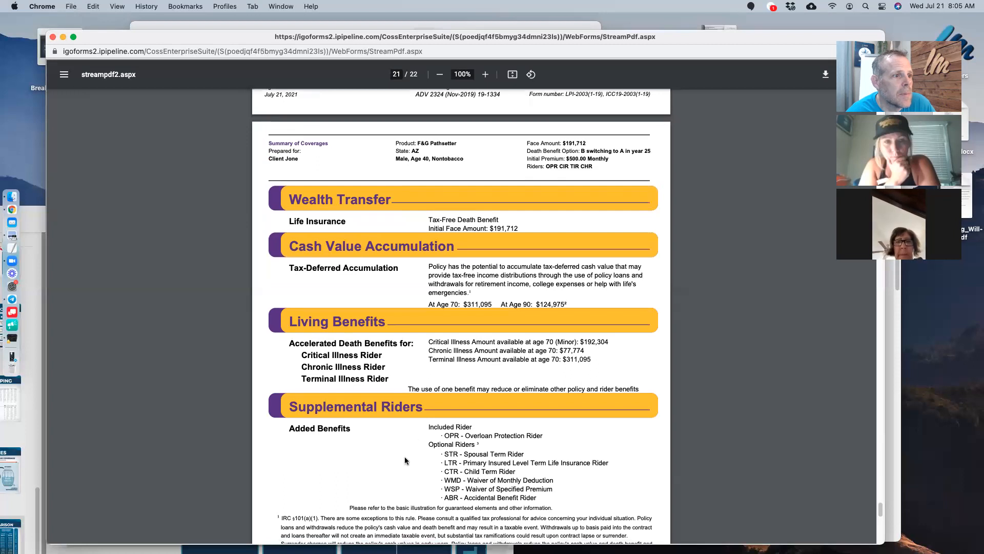
pyautogui.scroll(-15, 642, 493)
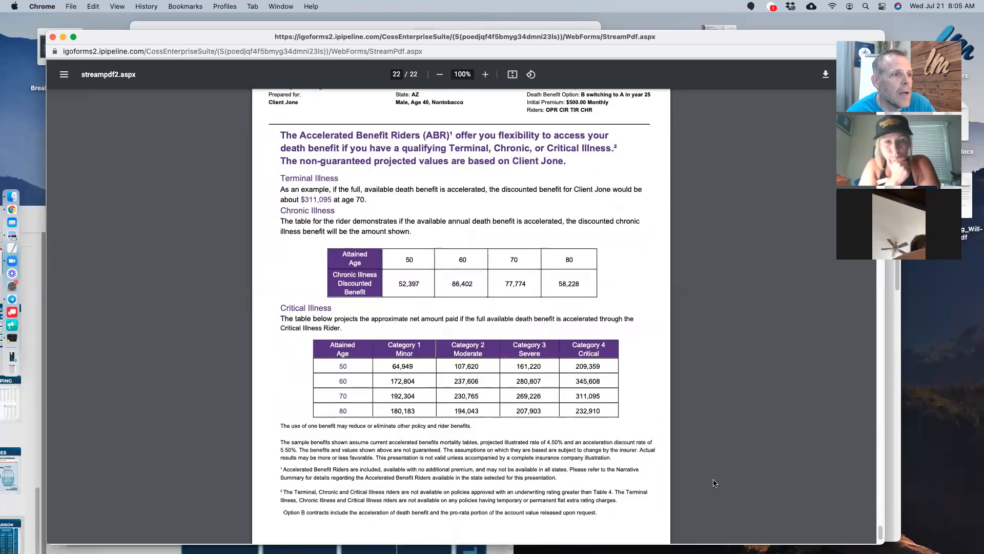
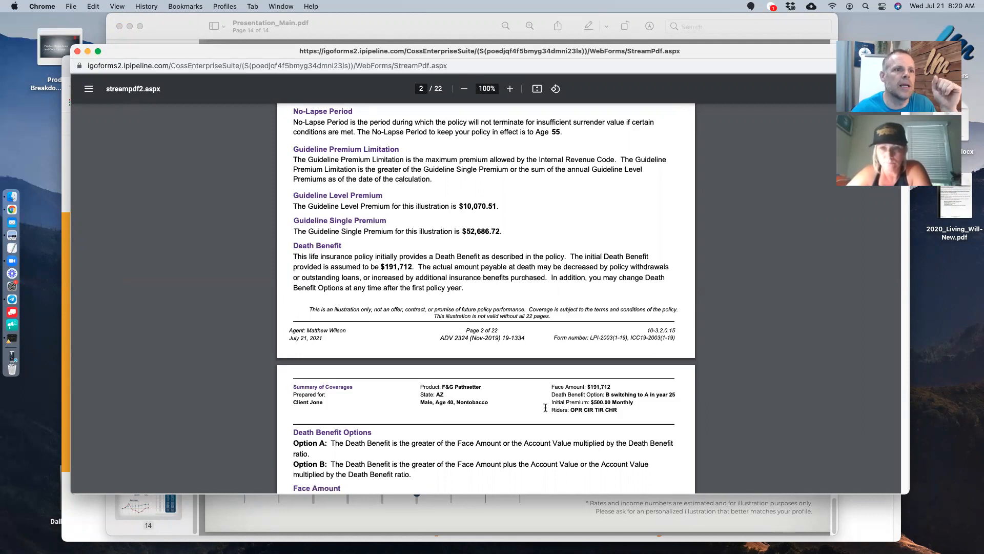
# - Highlight the $191,712 face amount, scroll through PDF pages 2–4, then move the PDF window aside
pyautogui.moveTo(612, 387); pyautogui.dragTo(537, 387)
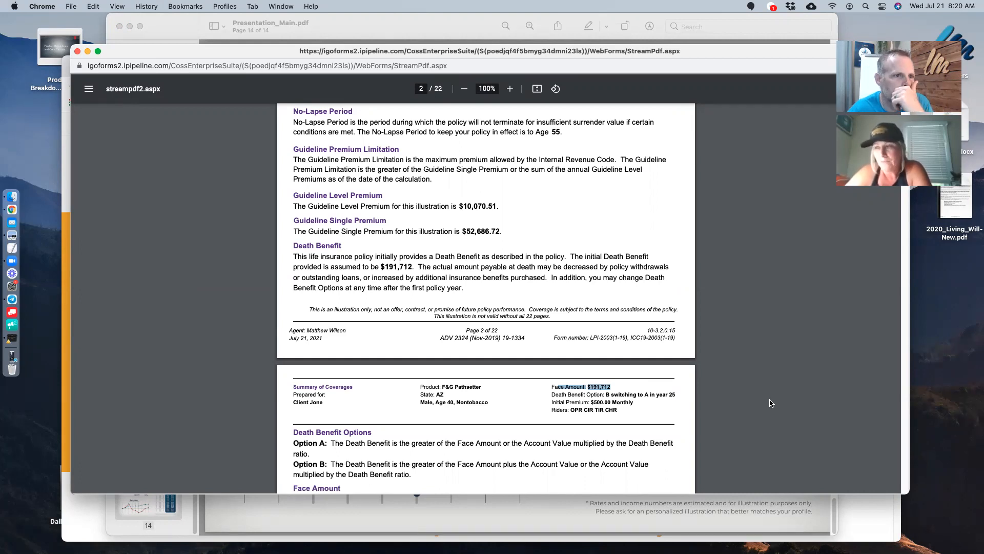
pyautogui.scroll(-1, 751, 420)
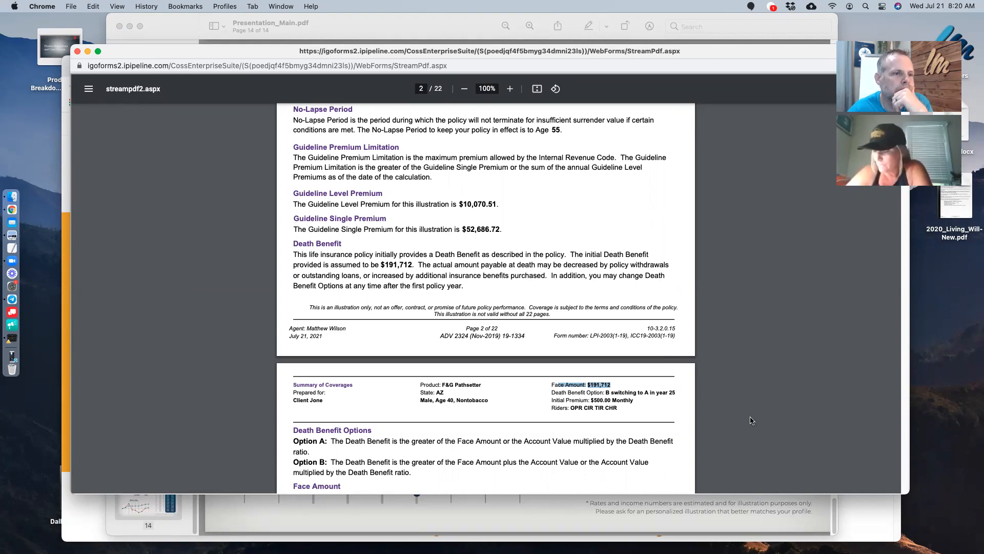
pyautogui.click(752, 420)
pyautogui.scroll(-5, 751, 420)
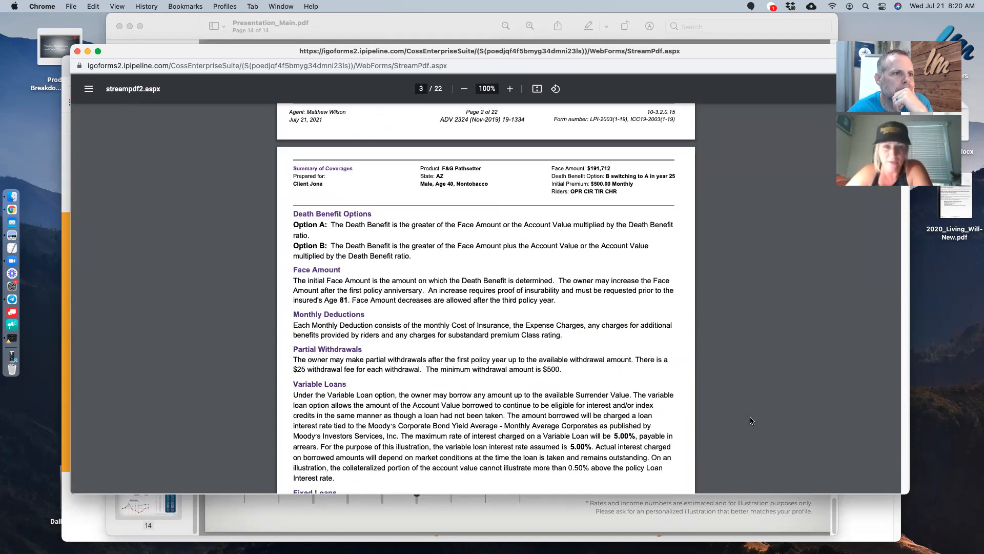
pyautogui.scroll(-5, 751, 420)
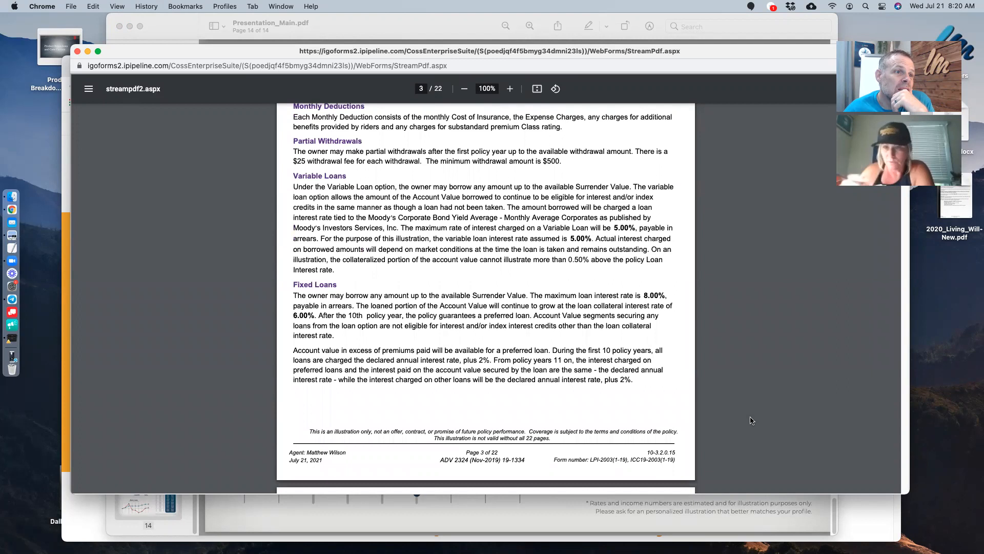
pyautogui.scroll(-1, 751, 420)
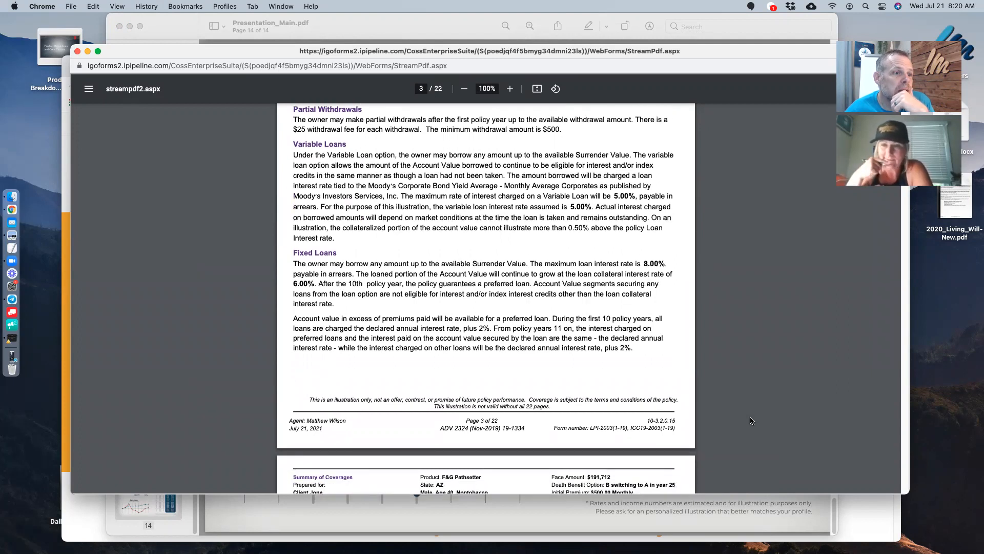
pyautogui.scroll(-6, 752, 420)
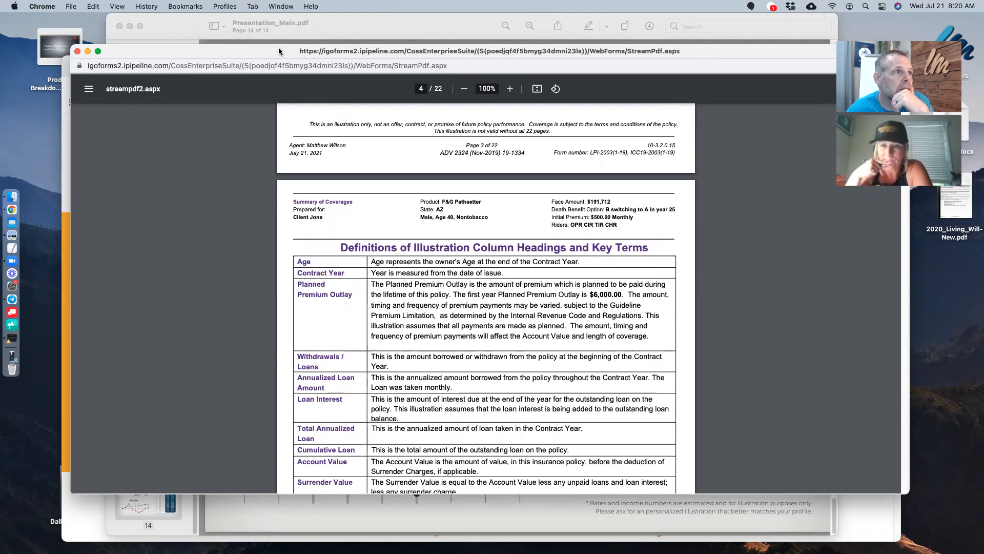
pyautogui.moveTo(280, 51); pyautogui.dragTo(433, 364)
# - Sign in to F&G Saleslink as an agent and launch the FG Life Online Illustration Web Site
pyautogui.click(81, 177)
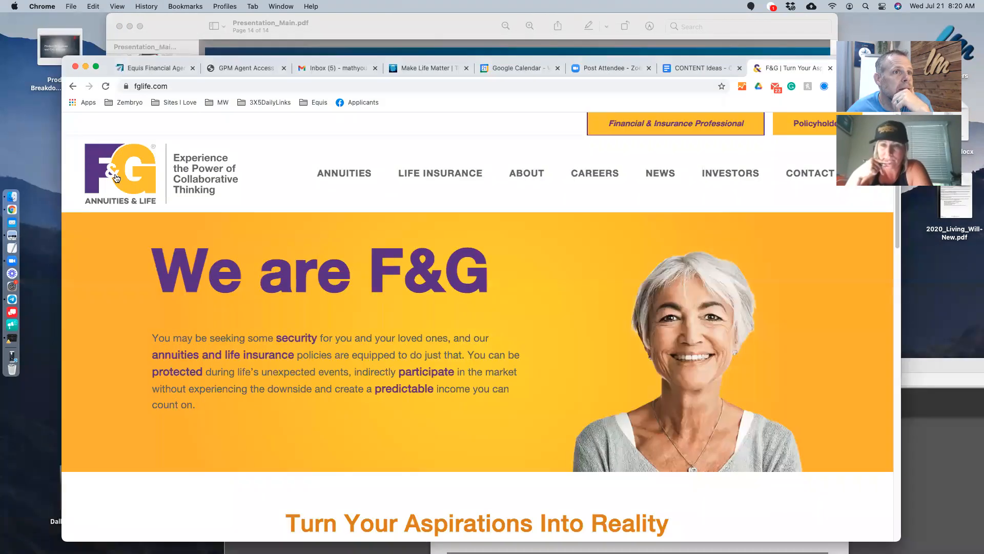
pyautogui.click(687, 122)
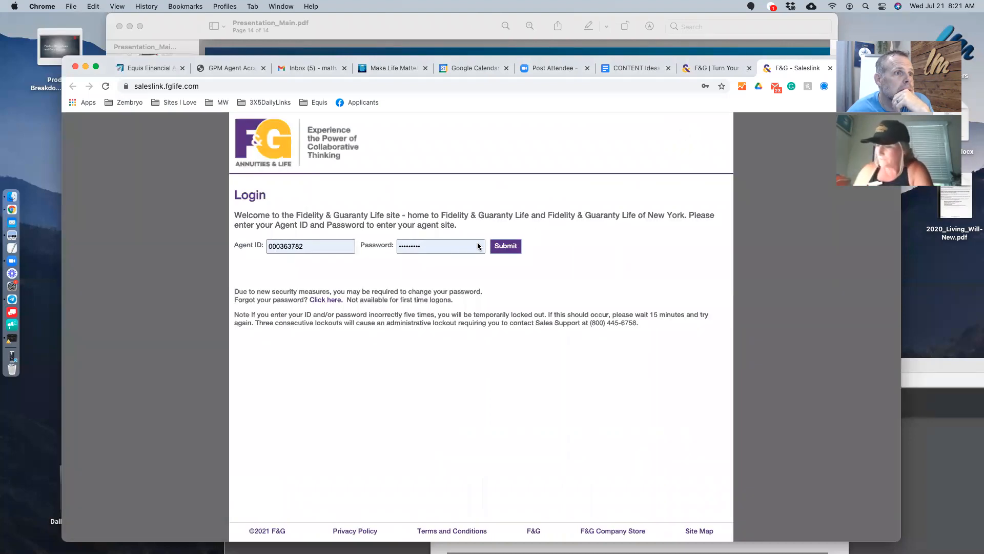
pyautogui.click(506, 247)
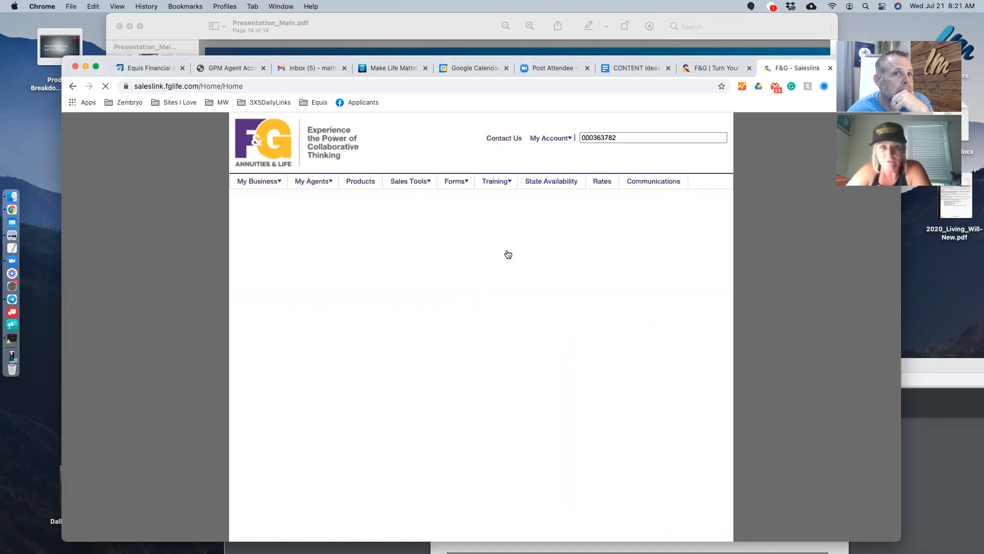
pyautogui.click(380, 383)
pyautogui.moveTo(900, 340); pyautogui.dragTo(857, 341)
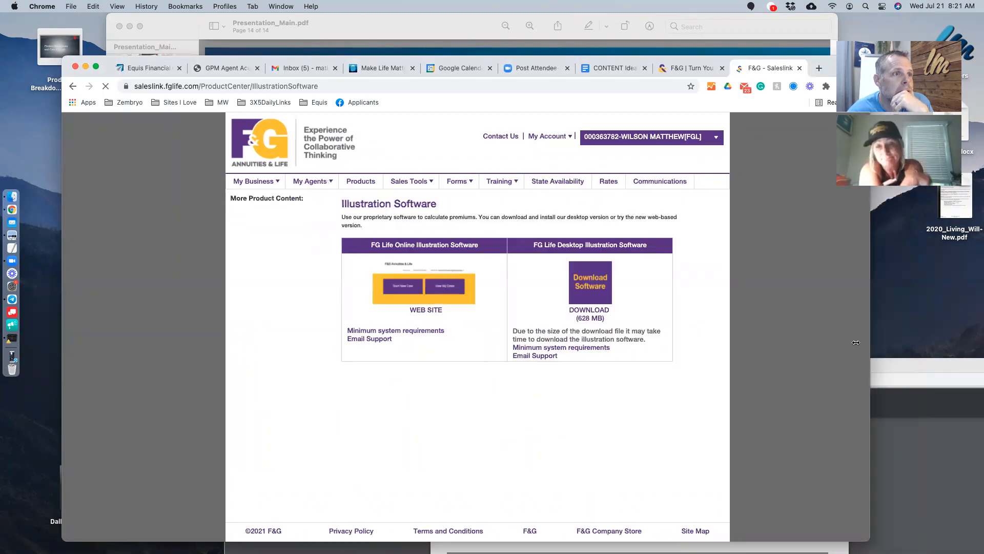
pyautogui.click(423, 298)
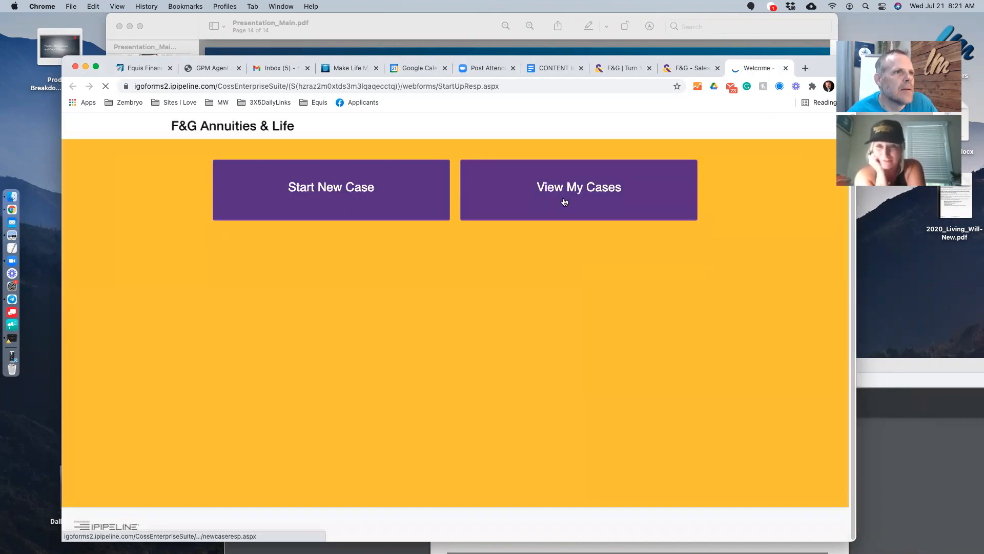
# - Open the saved FG Pathsetter case from My Cases and go to its quotes and illustrations
pyautogui.click(564, 201)
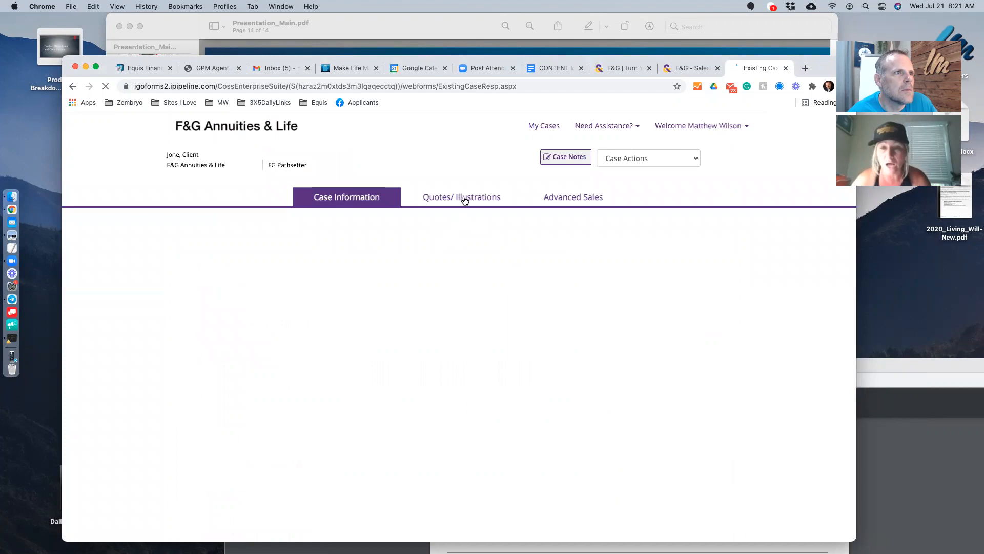
pyautogui.click(464, 200)
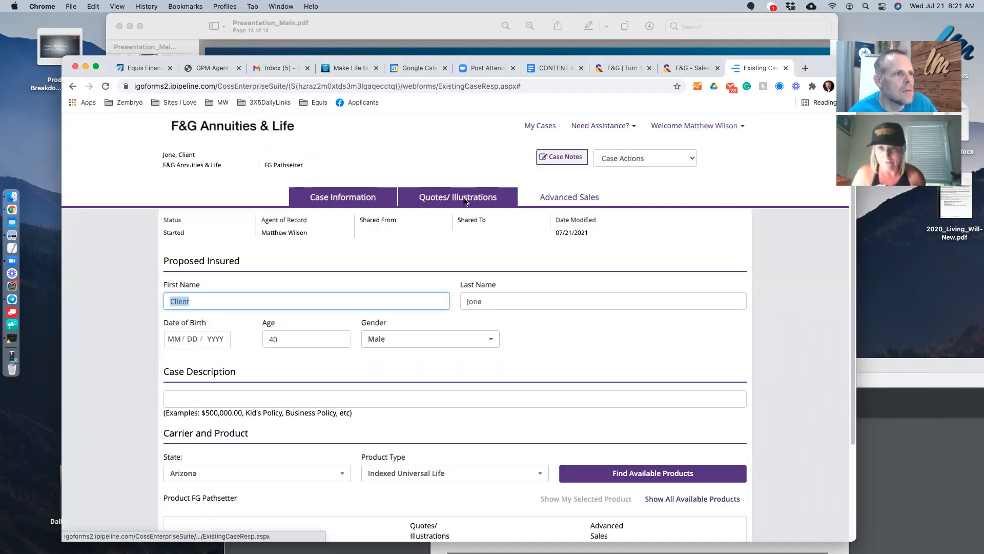
pyautogui.scroll(-3, 613, 374)
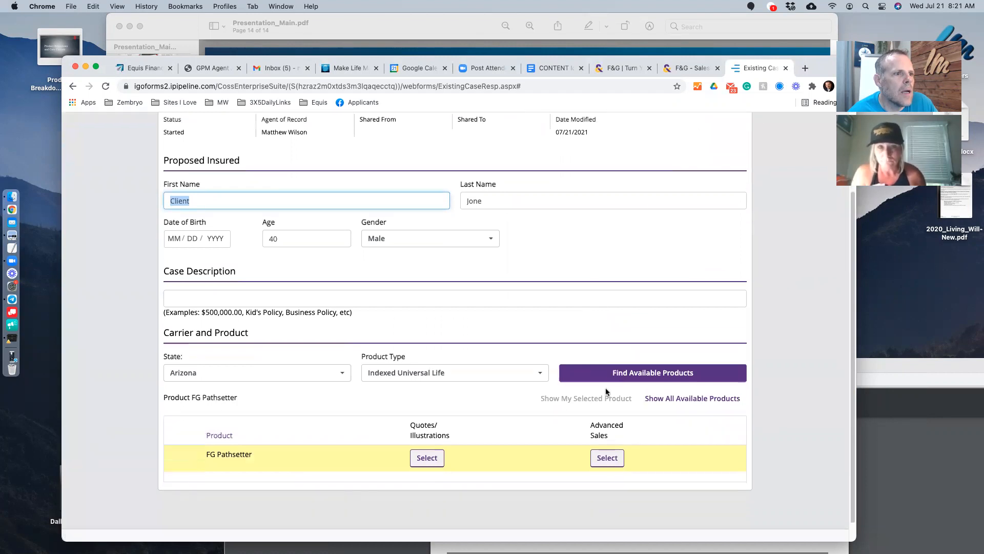
pyautogui.scroll(3, 454, 431)
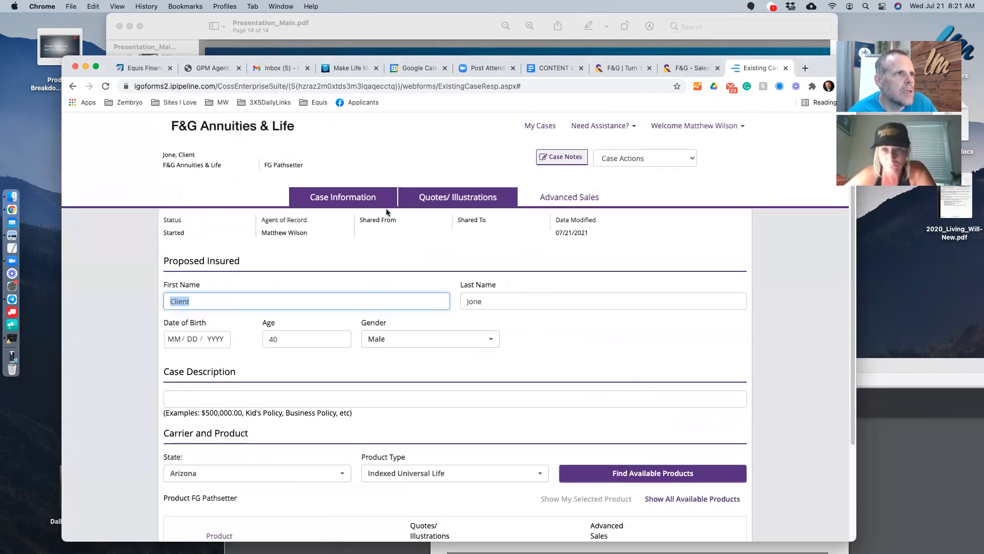
pyautogui.click(435, 202)
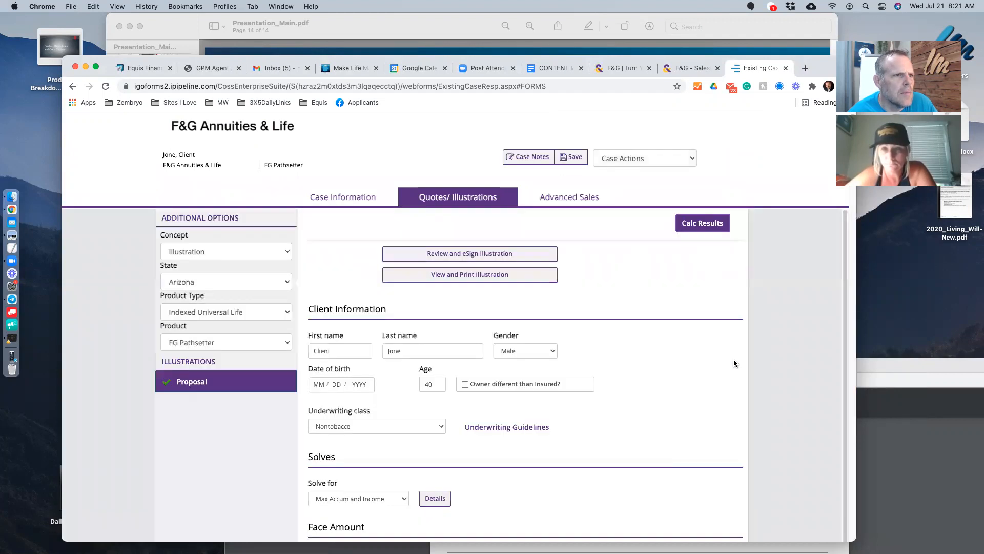
pyautogui.scroll(-2, 594, 400)
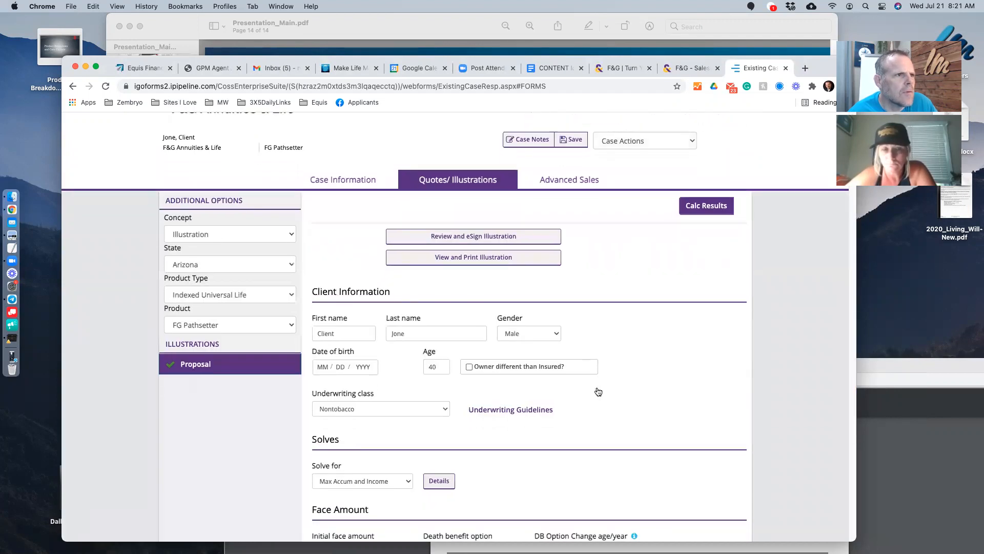
pyautogui.scroll(-5, 598, 391)
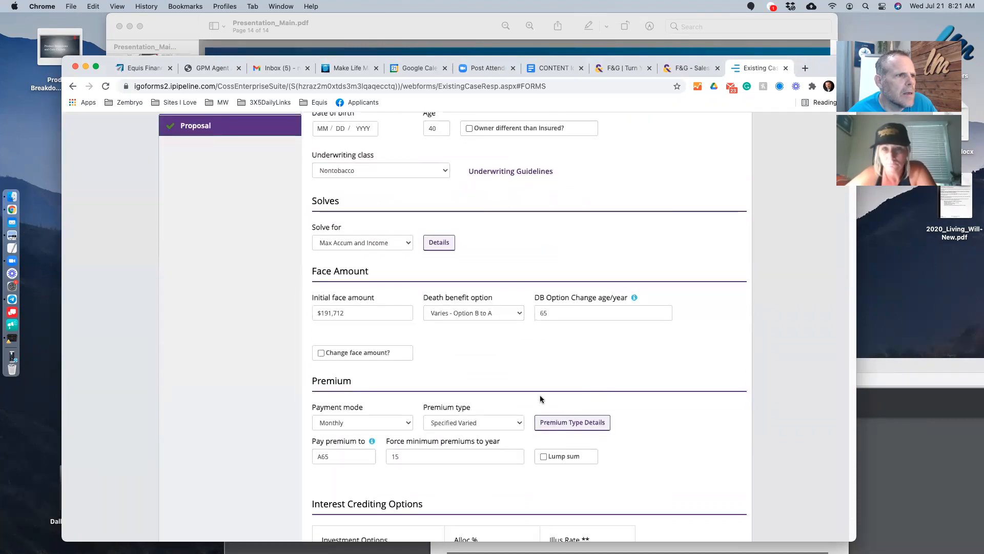
# - Set the premium type to Target and recalculate the illustration
pyautogui.click(459, 423)
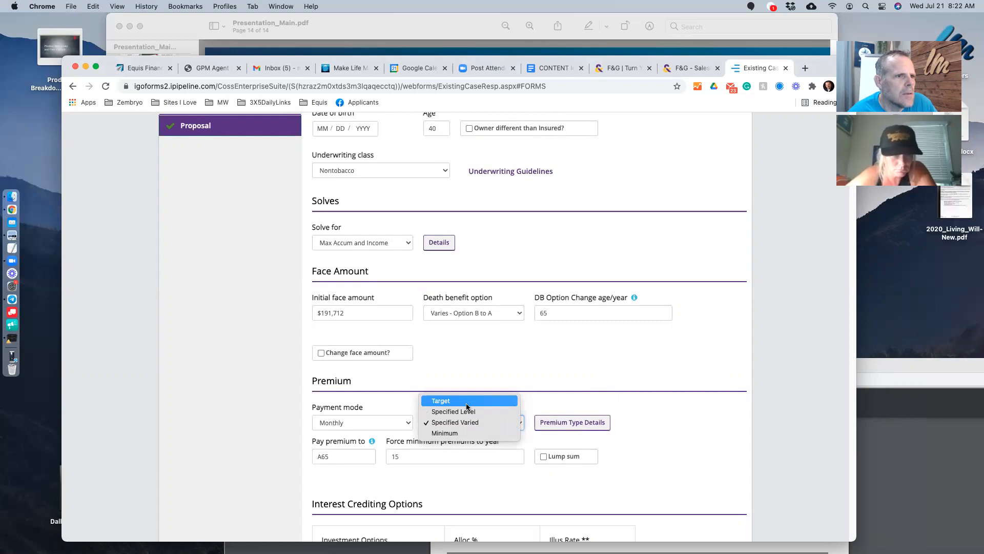
pyautogui.click(466, 404)
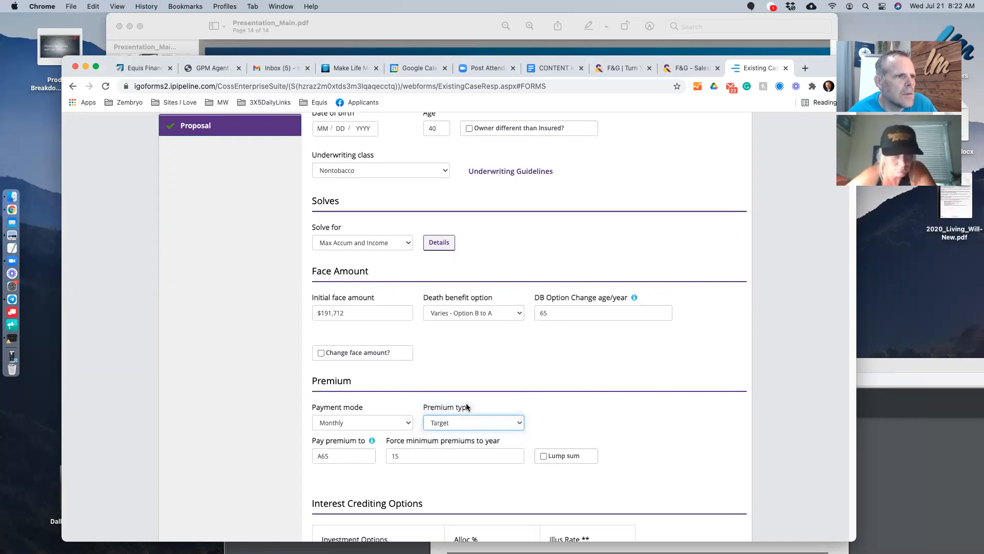
pyautogui.scroll(5, 466, 407)
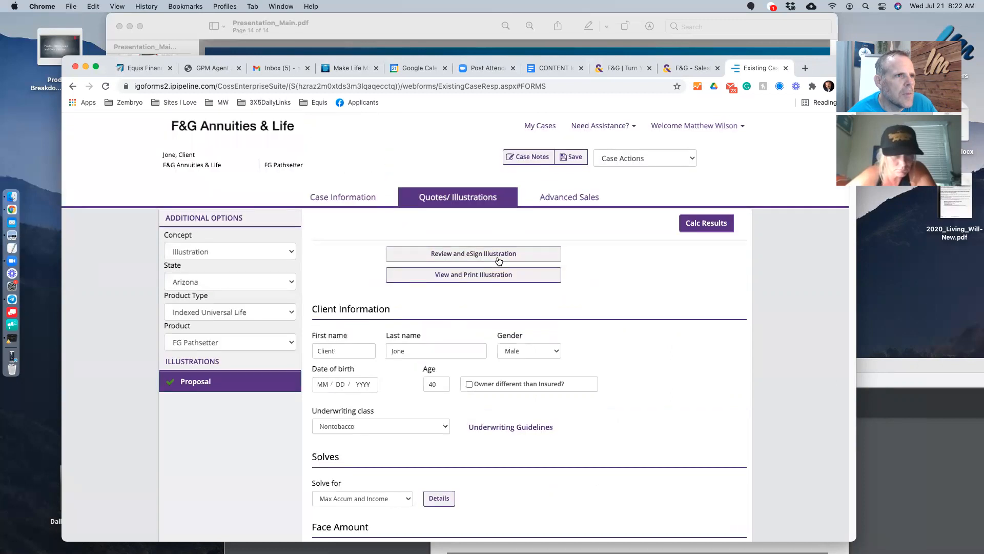
pyautogui.click(707, 221)
# - Open Review and eSign Illustration so the illustration PDF loads in a new window
pyautogui.click(460, 254)
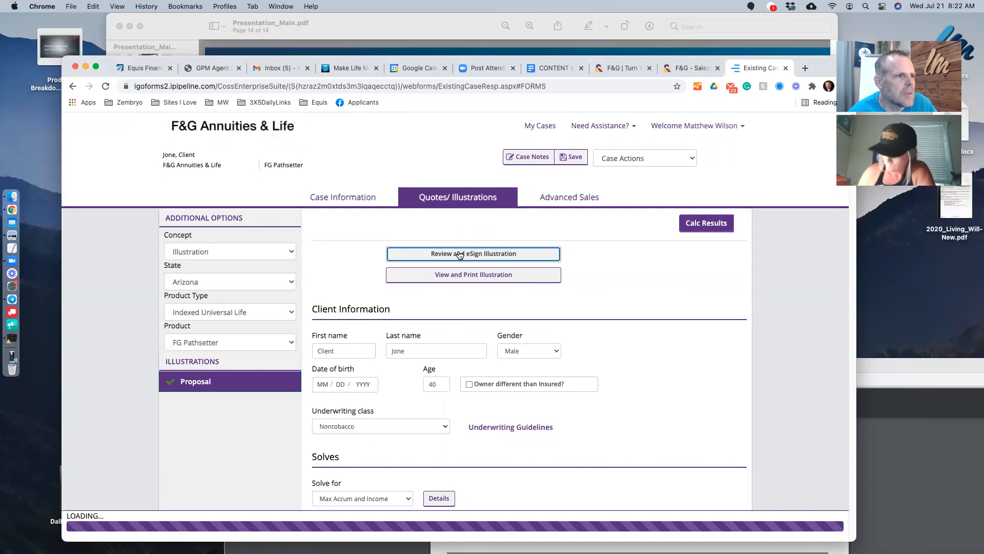
pyautogui.scroll(-3, 664, 423)
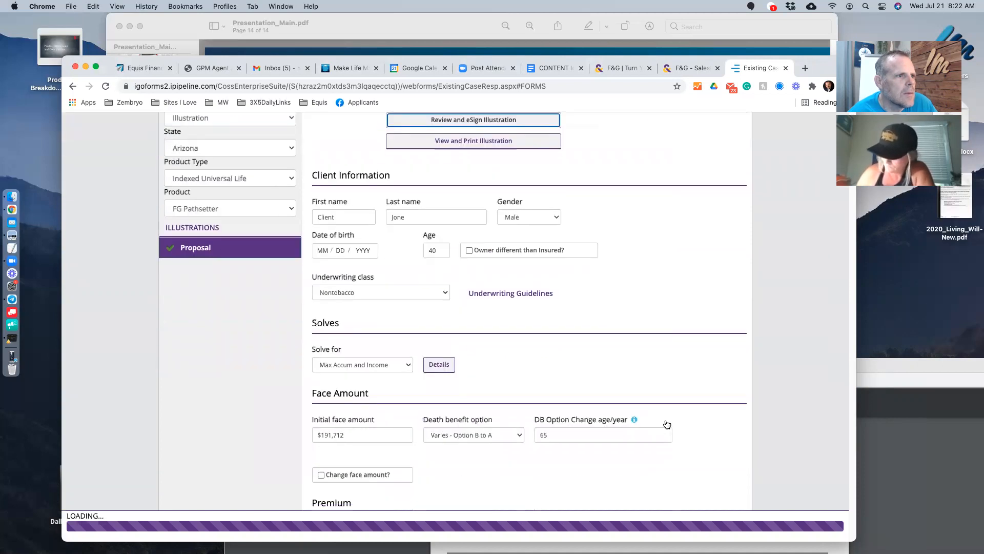
pyautogui.scroll(-4, 666, 424)
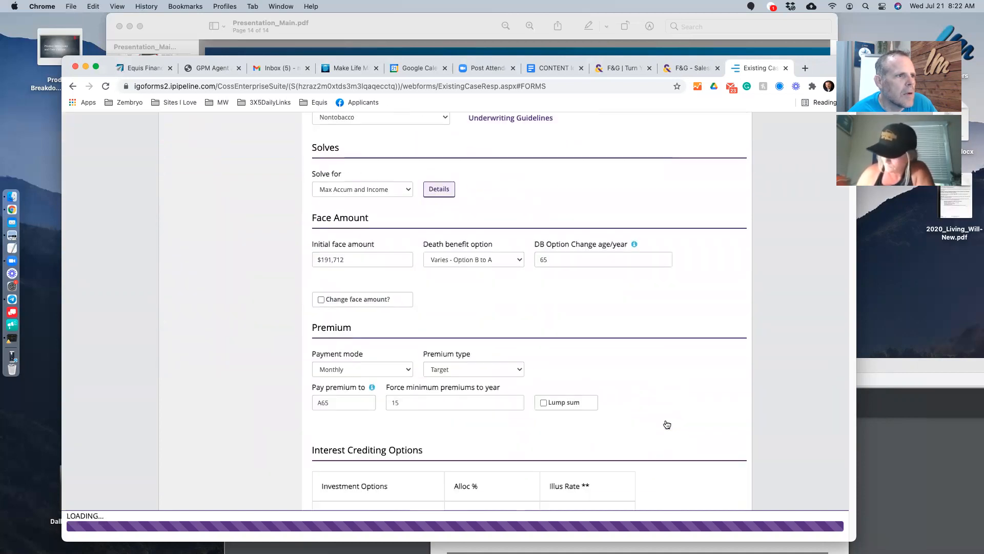
pyautogui.scroll(-1, 666, 424)
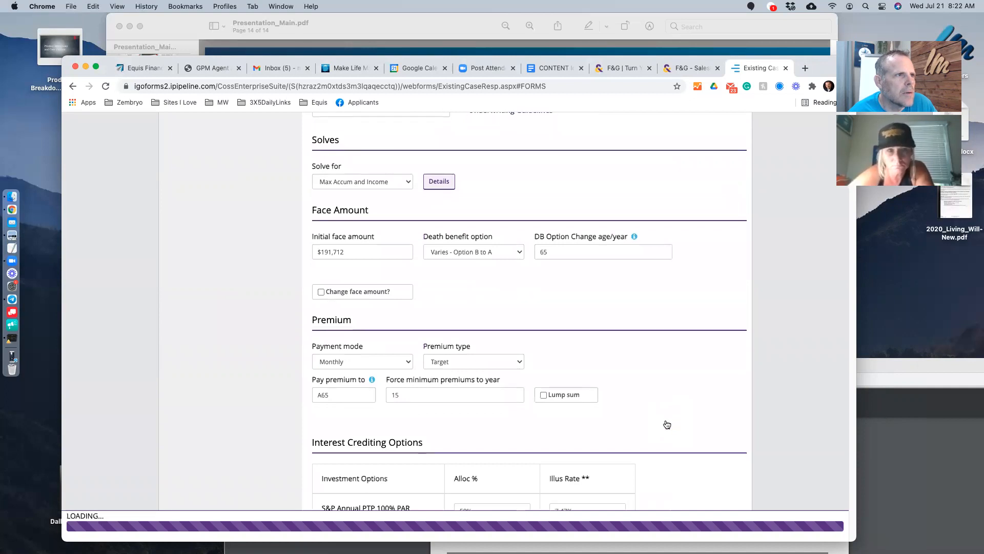
pyautogui.scroll(7, 667, 424)
pyautogui.scroll(-1, 666, 424)
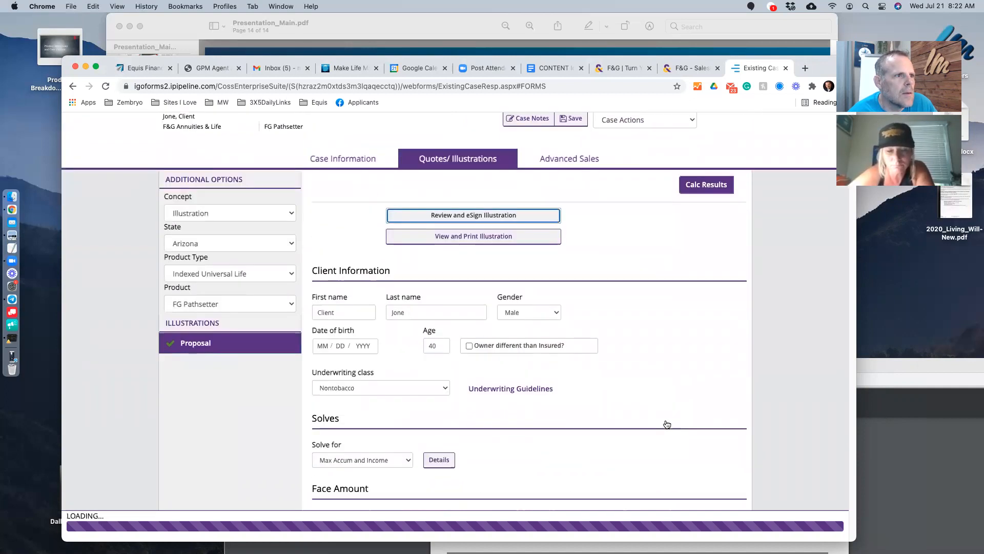
pyautogui.scroll(-5, 666, 424)
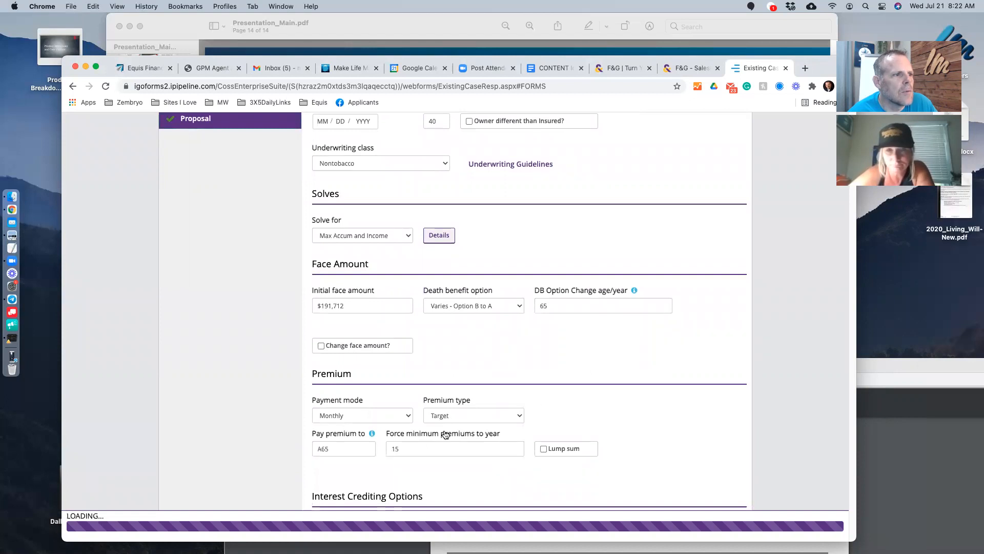
pyautogui.scroll(-4, 672, 409)
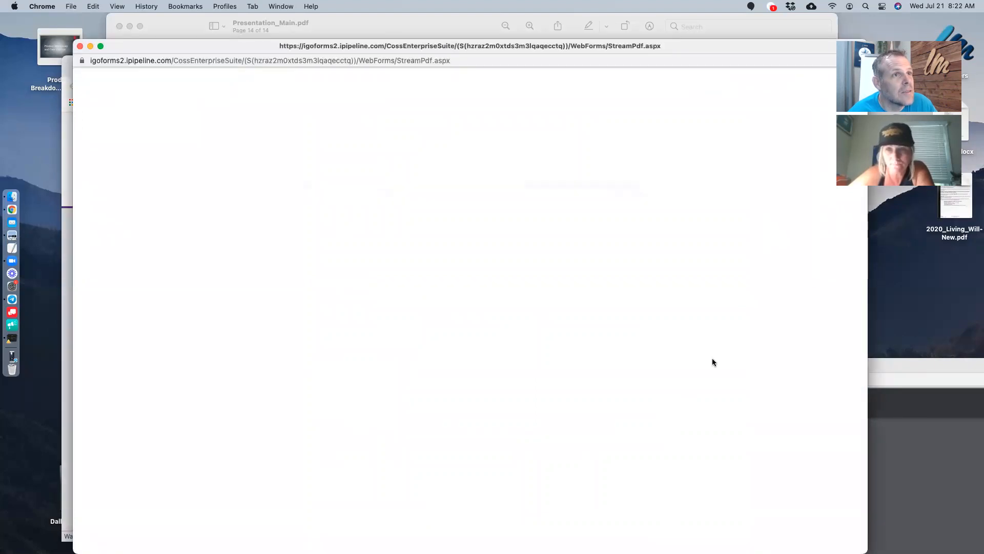
# - Move the illustration PDF popup up and left and make it narrower
pyautogui.moveTo(707, 49); pyautogui.dragTo(629, 42)
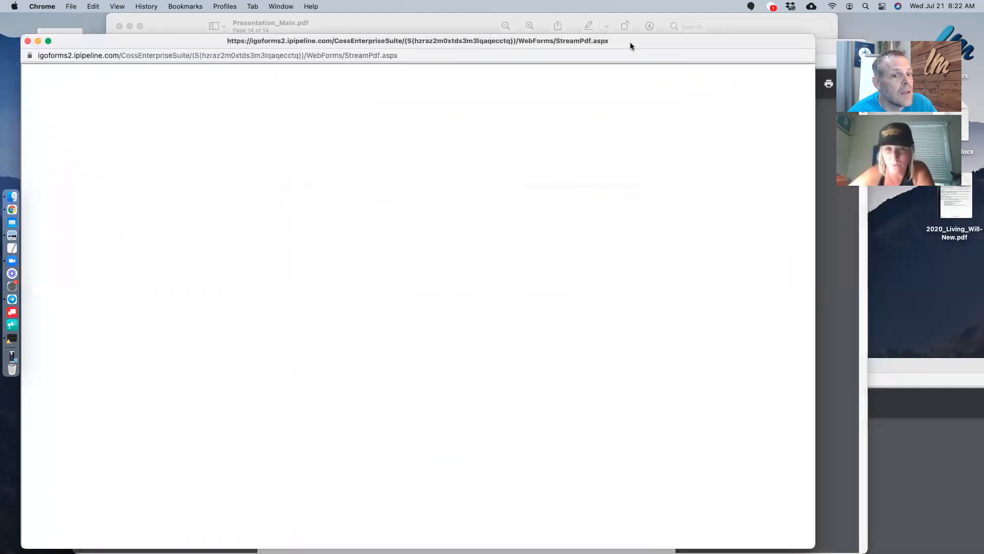
pyautogui.moveTo(815, 543); pyautogui.dragTo(703, 544)
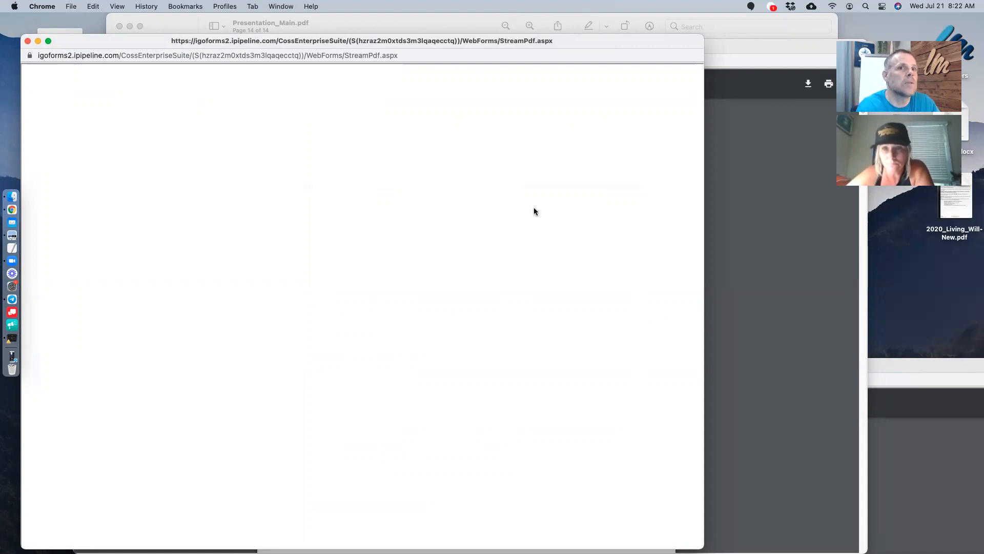
pyautogui.moveTo(158, 45)
pyautogui.mouseDown()
pyautogui.moveTo(187, 41)
pyautogui.moveTo(167, 40)
pyautogui.mouseUp()
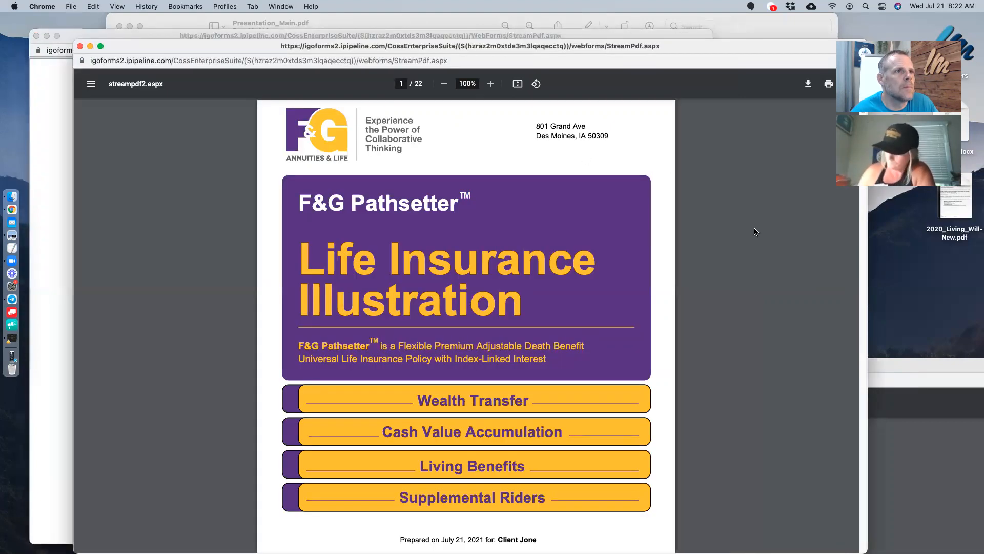
# - Scroll through pages 1–3 of the 22-page illustration, including the $191,712 coverage summary
pyautogui.scroll(-6, 756, 232)
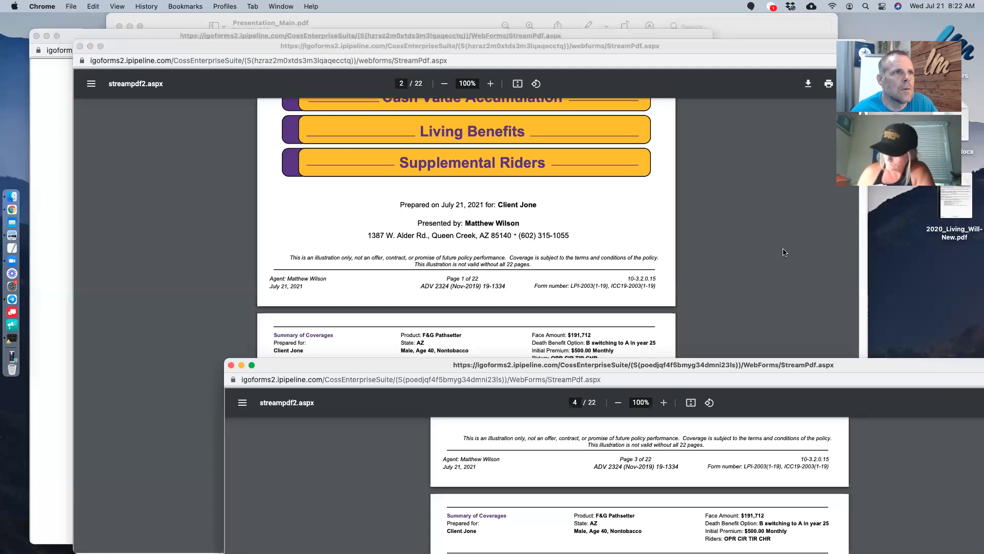
pyautogui.scroll(2, 707, 283)
pyautogui.scroll(-3, 707, 283)
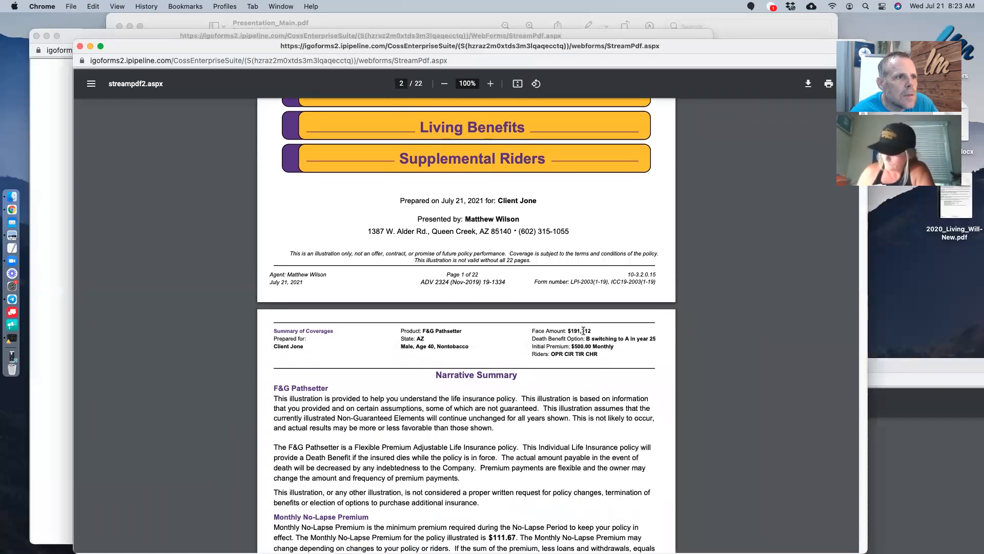
pyautogui.scroll(-3, 584, 331)
pyautogui.scroll(-10, 583, 330)
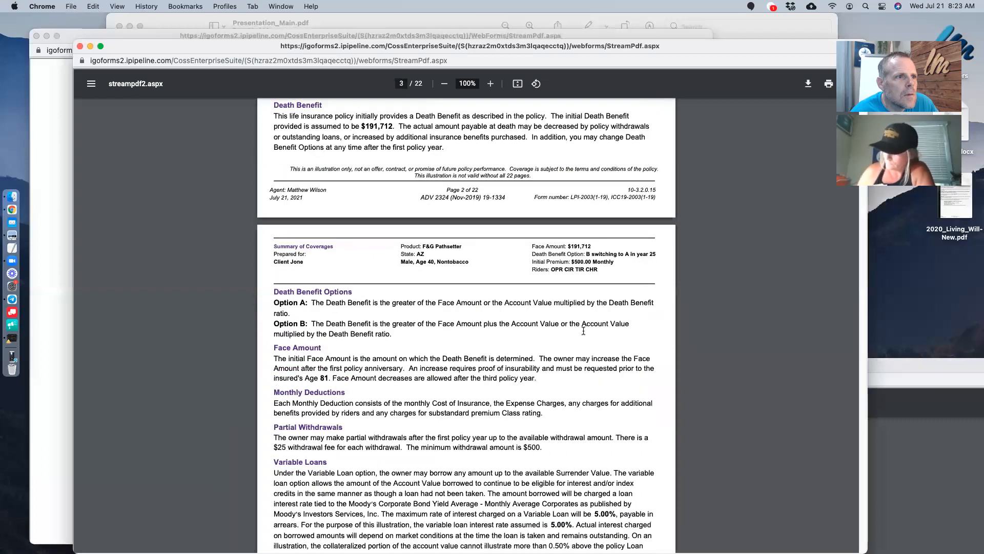
pyautogui.scroll(20, 583, 330)
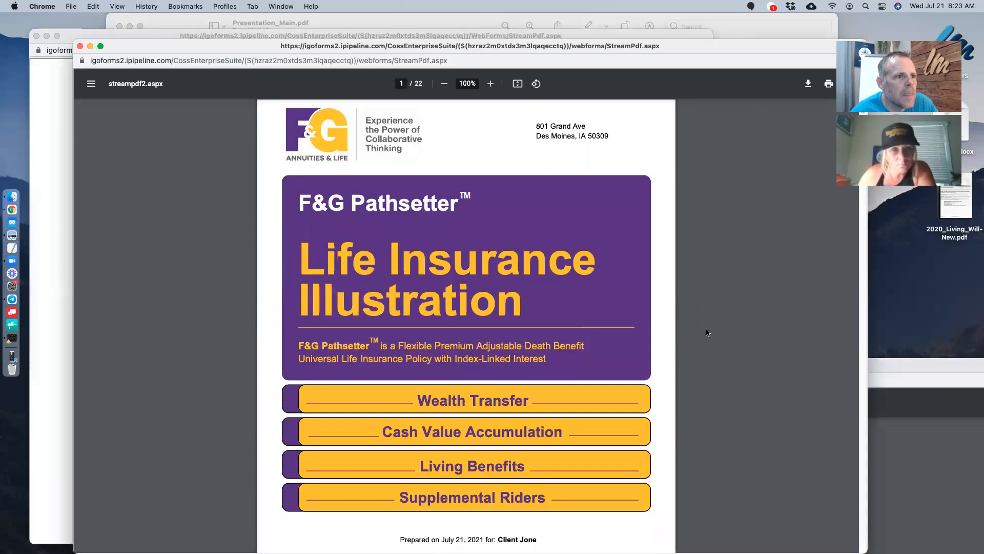
pyautogui.scroll(-8, 709, 330)
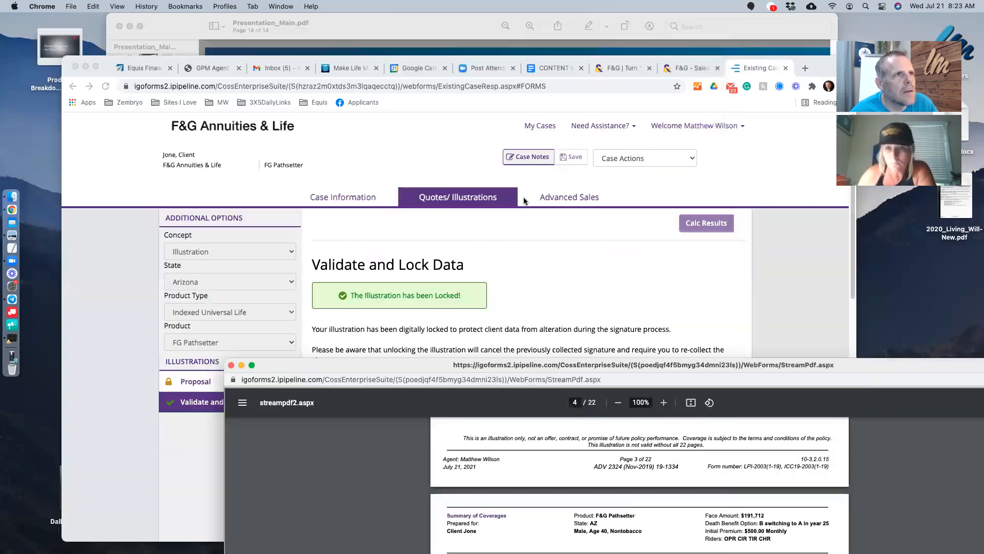
# - Unlock the illustration data on the Validate and Lock page, then close the Existing Case tab
pyautogui.click(613, 265)
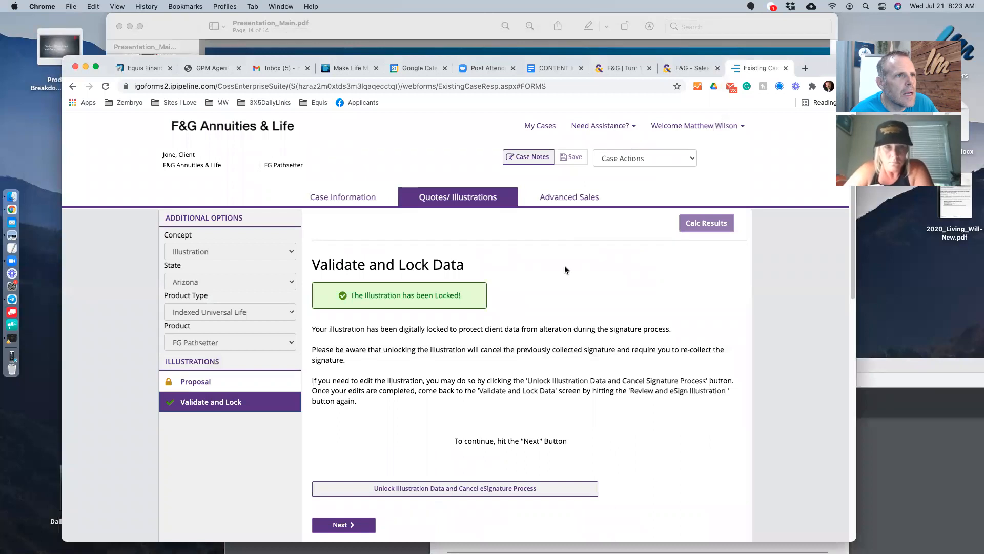
pyautogui.scroll(-5, 564, 270)
pyautogui.click(377, 354)
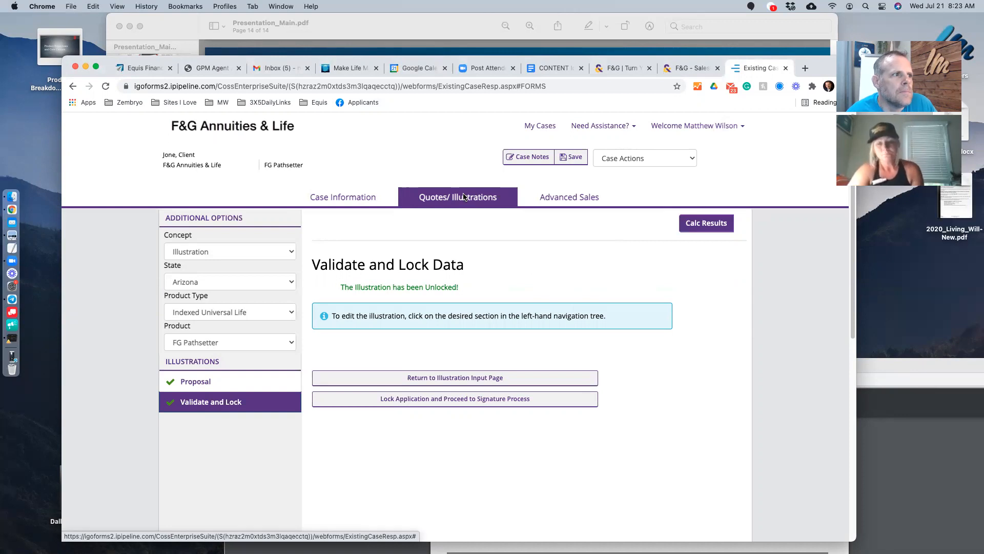
pyautogui.click(786, 68)
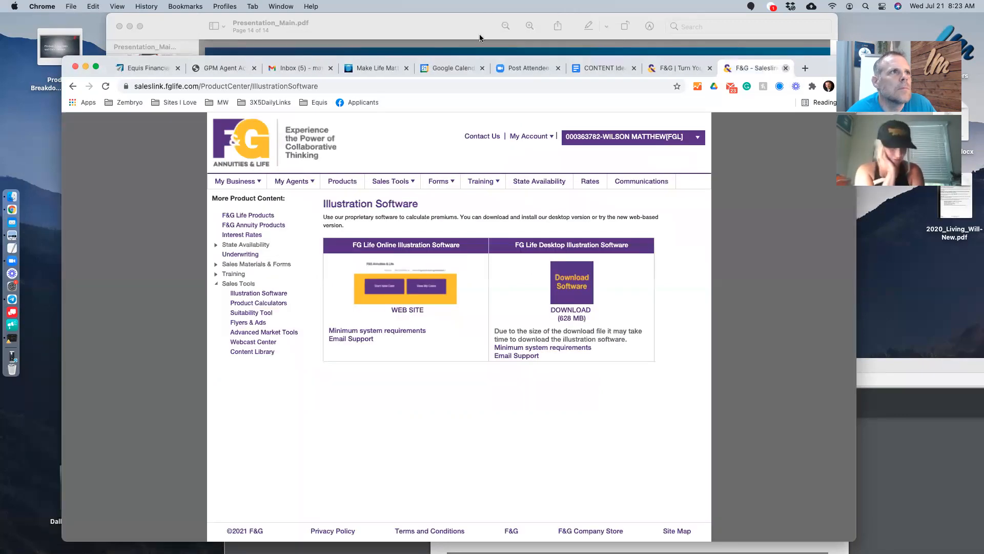
# - Close the F&G Saleslink page, the illustration PDF window, and the F&G public website page
pyautogui.click(786, 68)
pyautogui.click(342, 30)
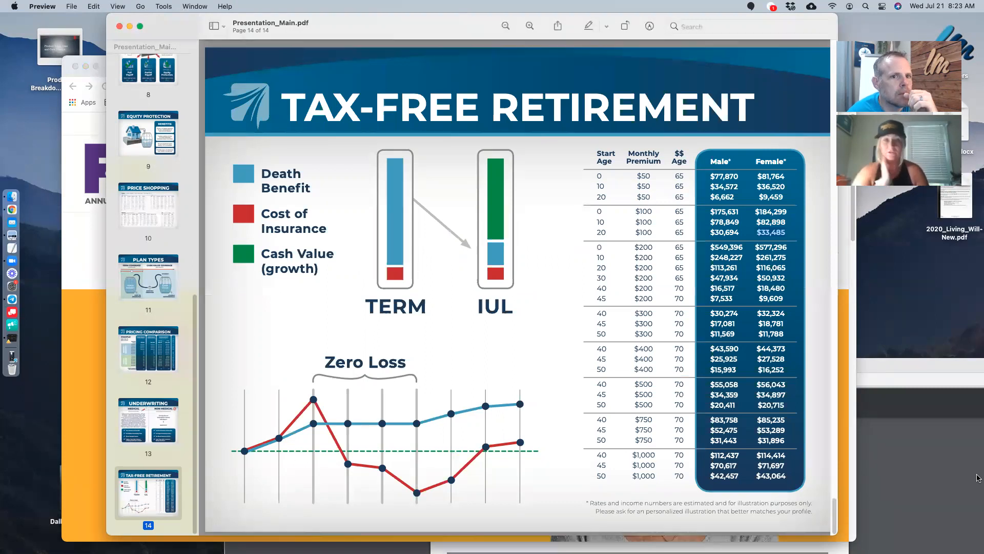
pyautogui.click(912, 457)
pyautogui.click(232, 365)
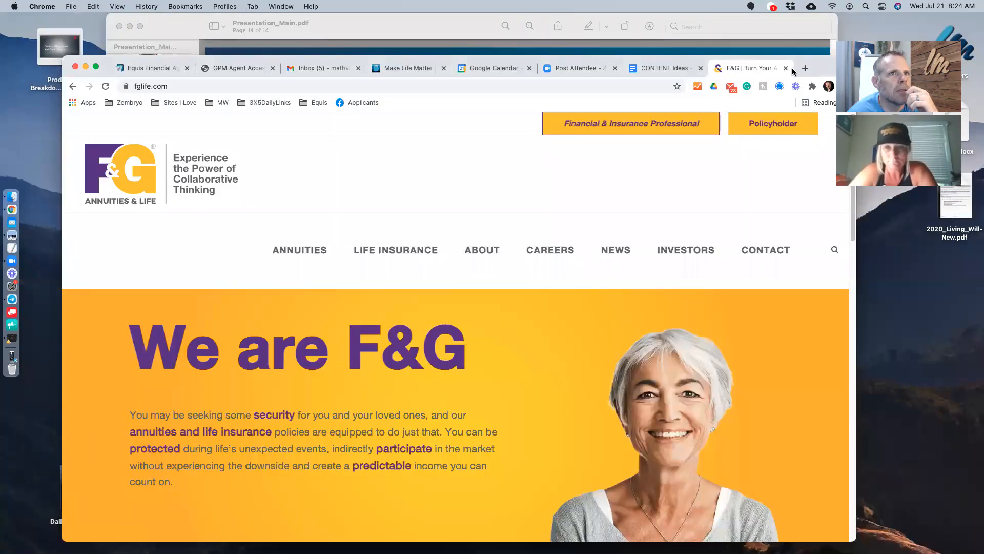
pyautogui.click(785, 67)
# - Switch to the Gmail inbox and open a new blank tab with Cmd+T
pyautogui.click(357, 38)
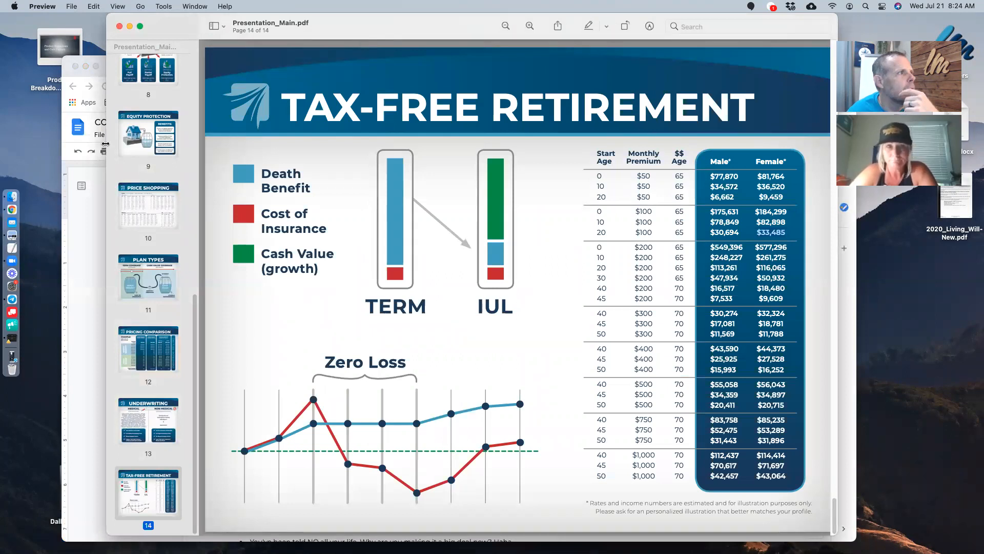
pyautogui.click(12, 209)
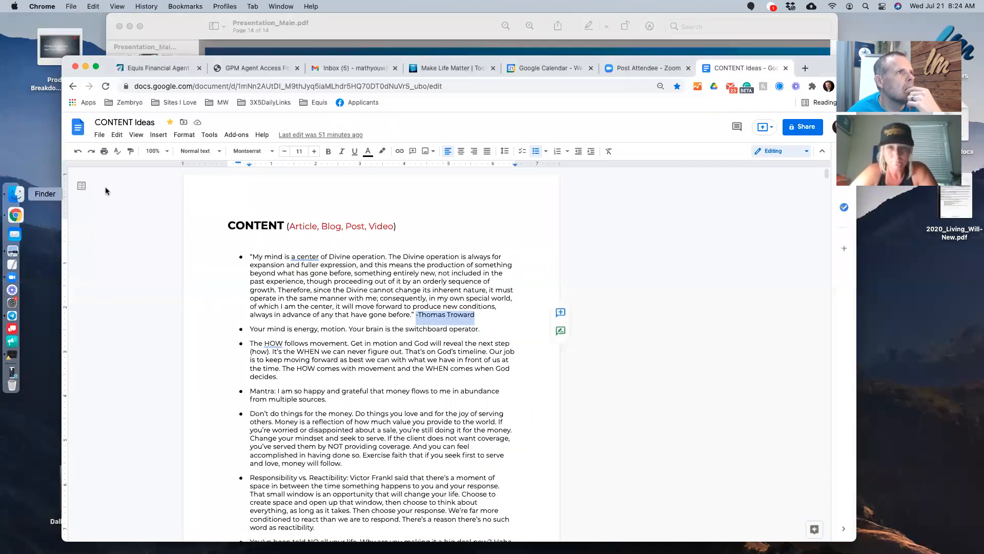
pyautogui.click(360, 75)
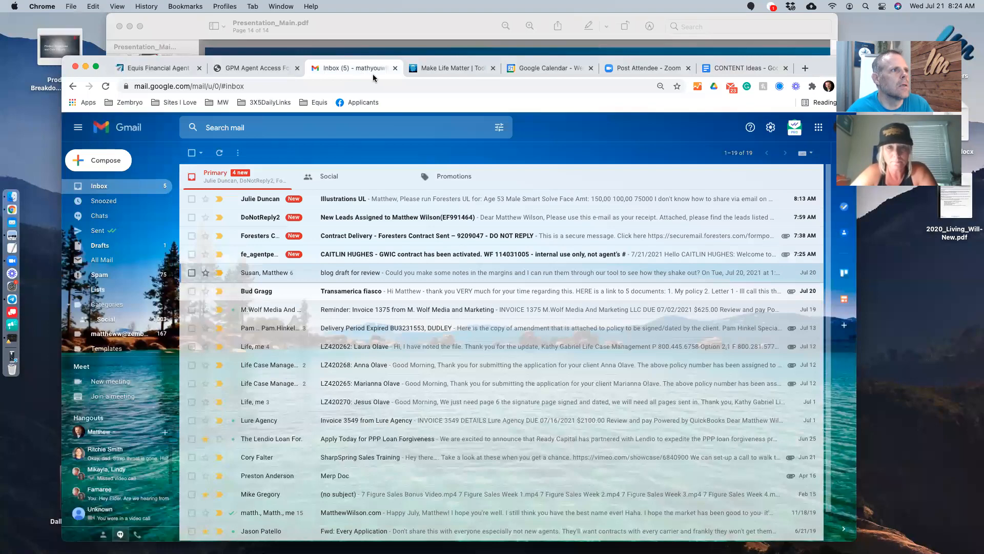
pyautogui.press('super+t')
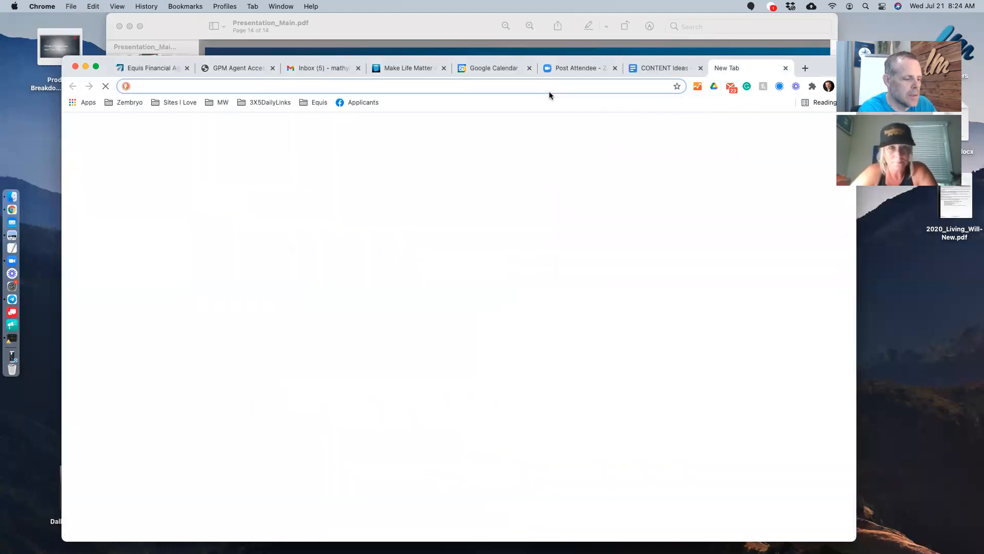
# - Go to youtube.com by typing 'you' and accepting the address bar suggestion
pyautogui.write('youtube.com')
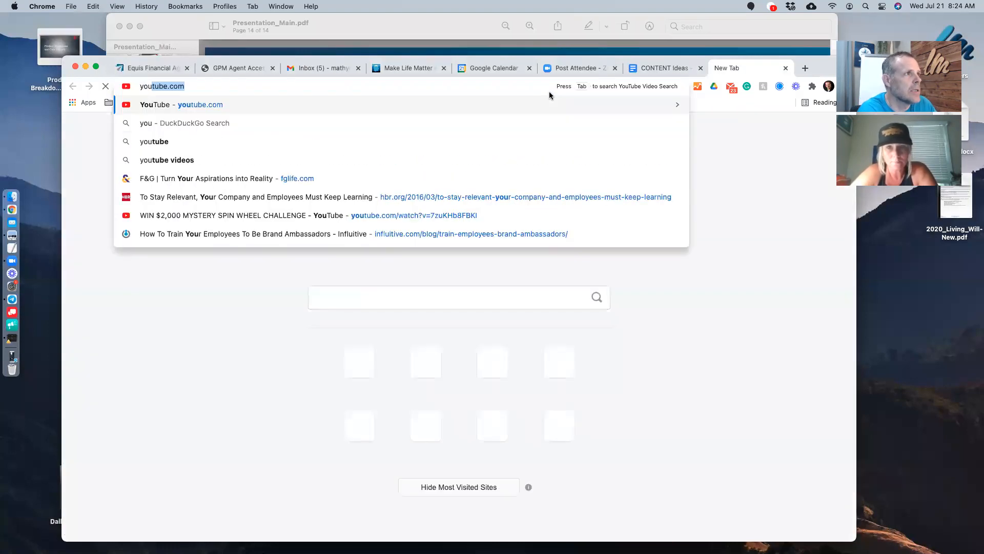
pyautogui.press('Return')
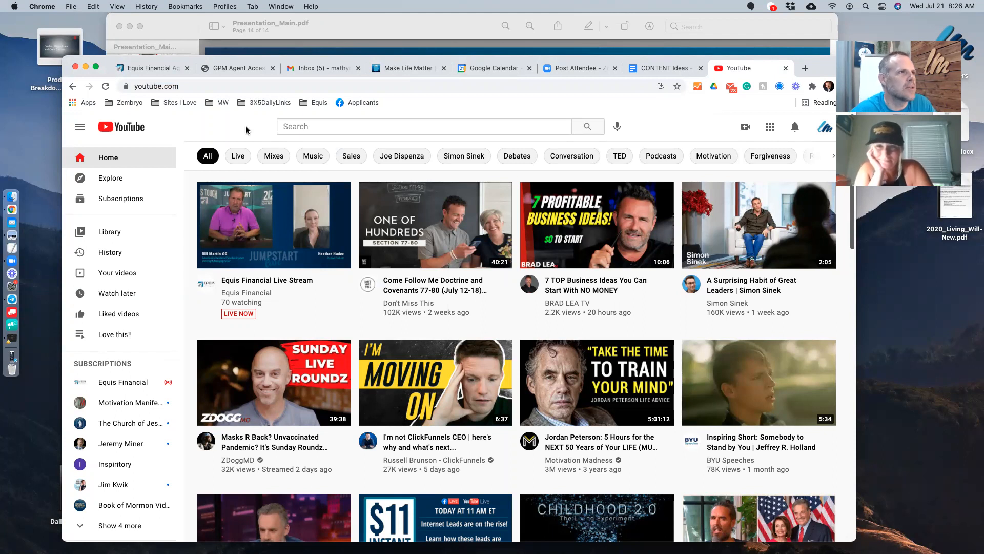
pyautogui.click(318, 127)
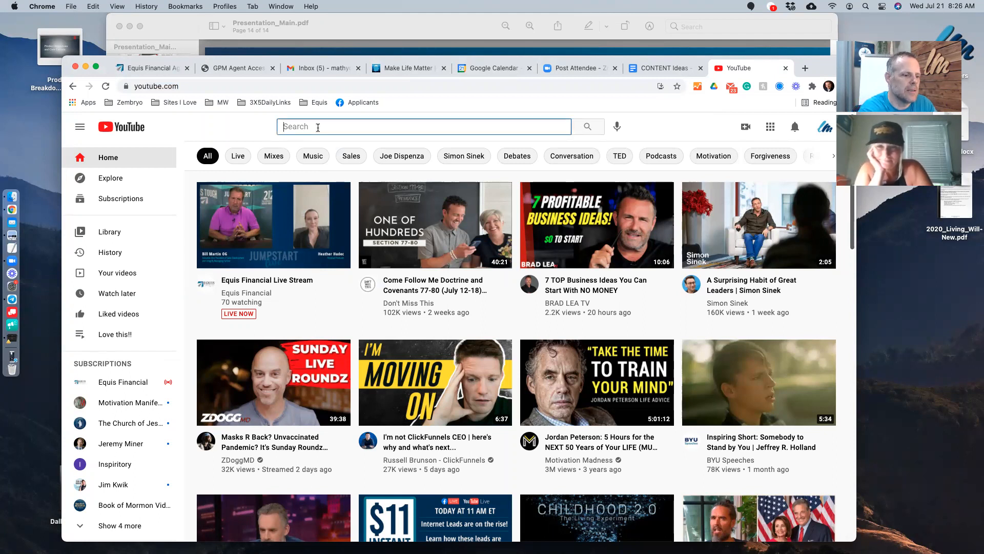
pyautogui.write('2 ye')
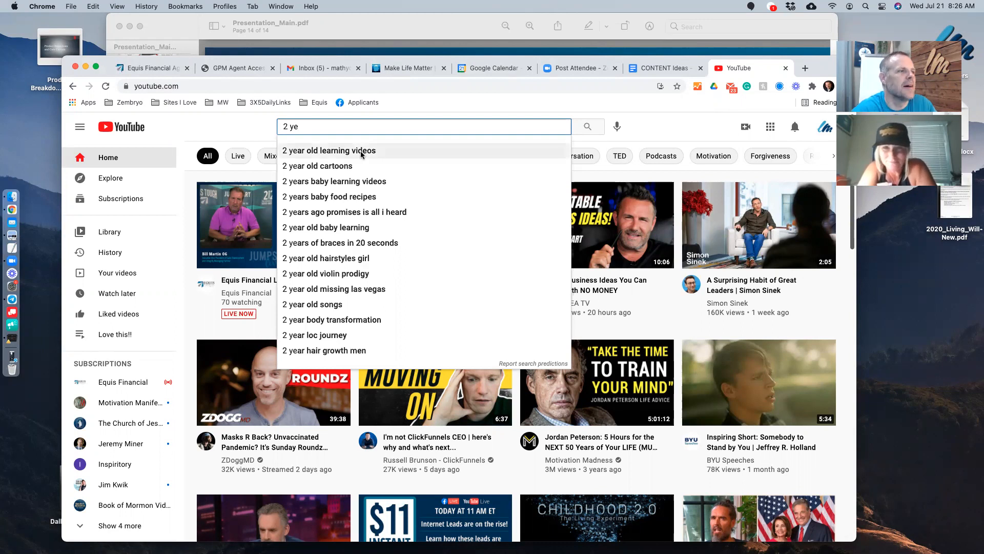
pyautogui.tripleClick(320, 127)
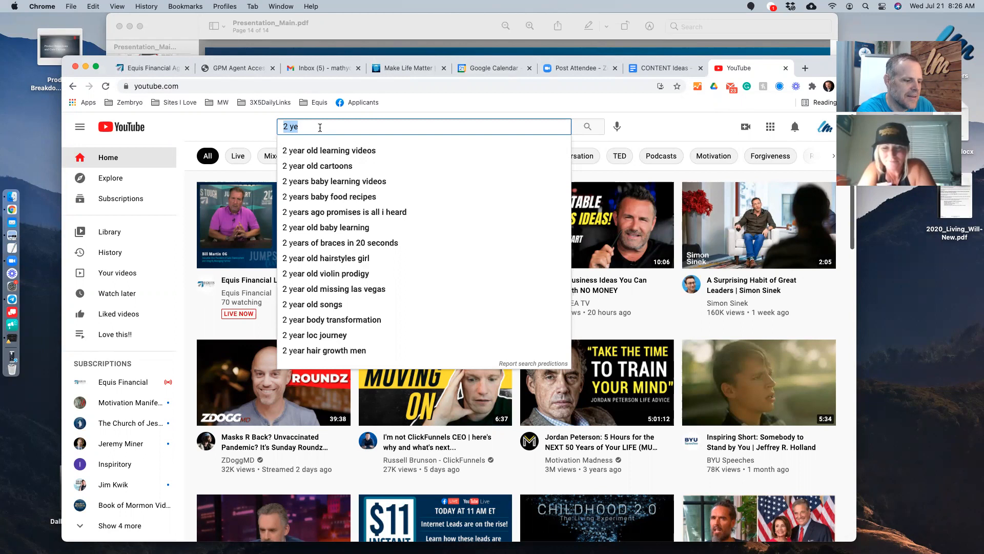
pyautogui.press('BackSpace')
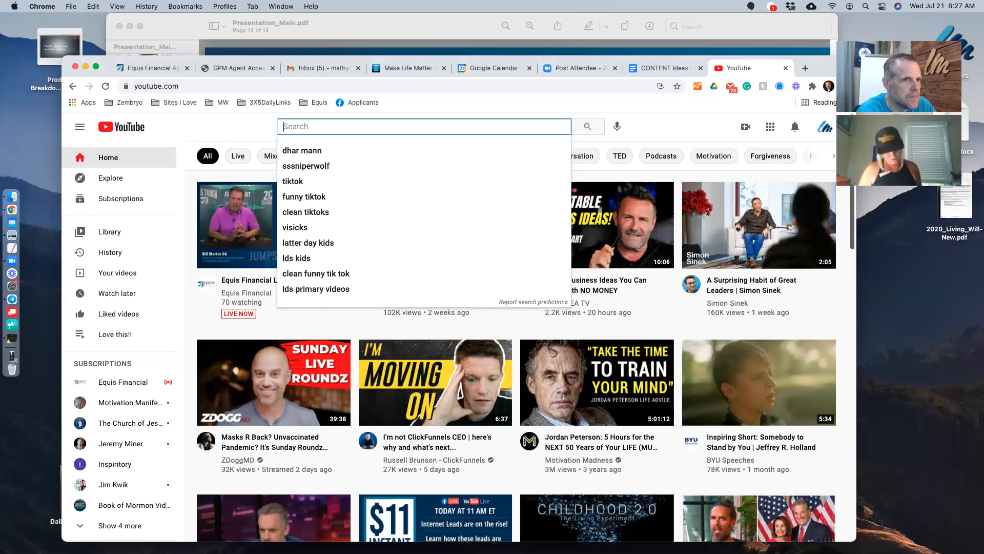
pyautogui.click(208, 125)
# - Play 'Indexed Universal Life Insurance Comparison for a 2 year old' from Liked videos
pyautogui.click(109, 319)
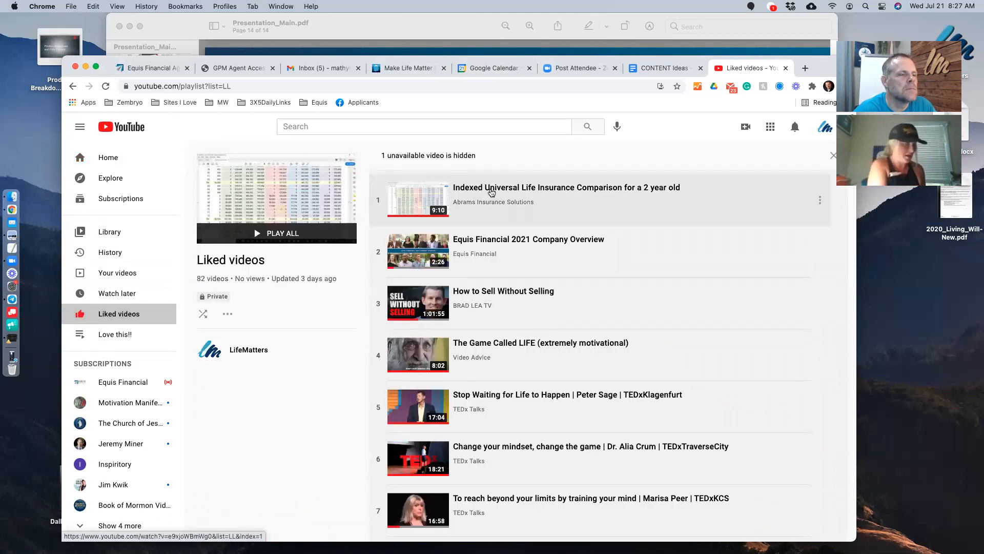
pyautogui.click(491, 191)
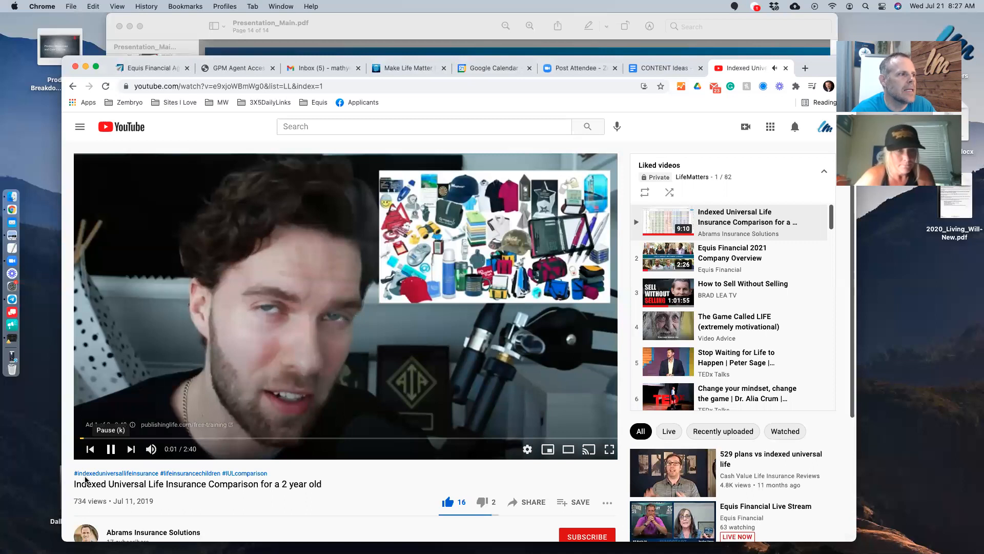
pyautogui.moveTo(74, 484); pyautogui.dragTo(332, 487)
pyautogui.scroll(-3, 402, 469)
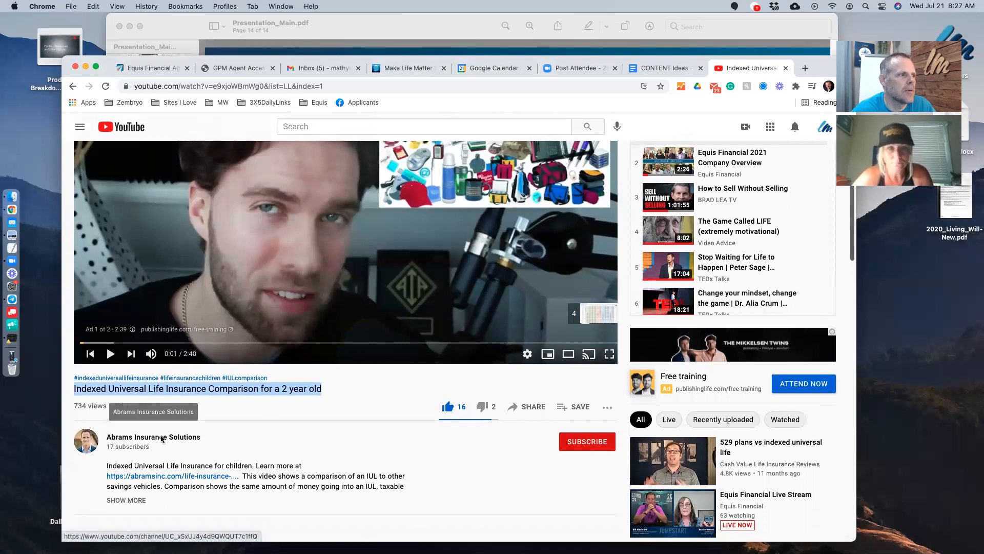
pyautogui.scroll(3, 385, 468)
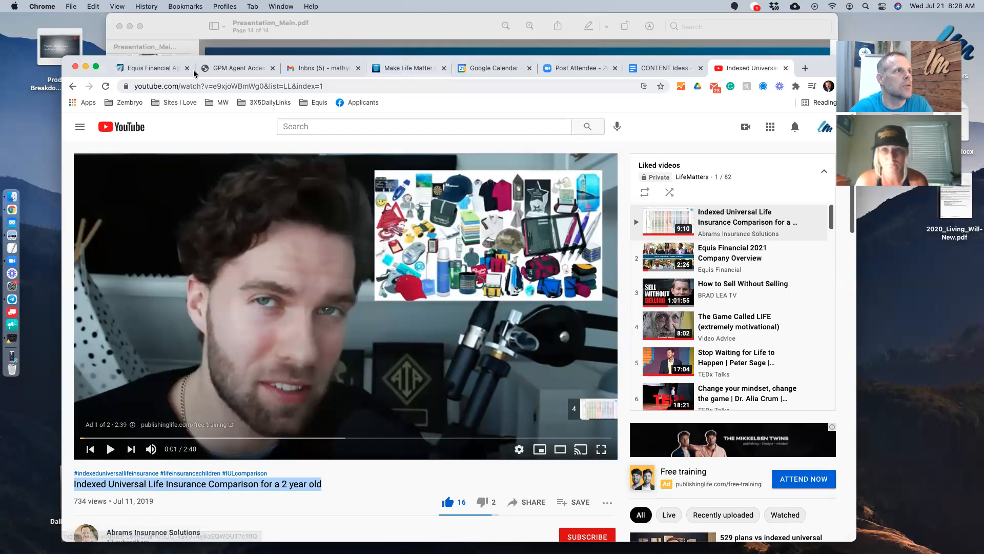
# - Open the Equis Training Center and enter the Equis Retirement Solutions section
pyautogui.click(146, 68)
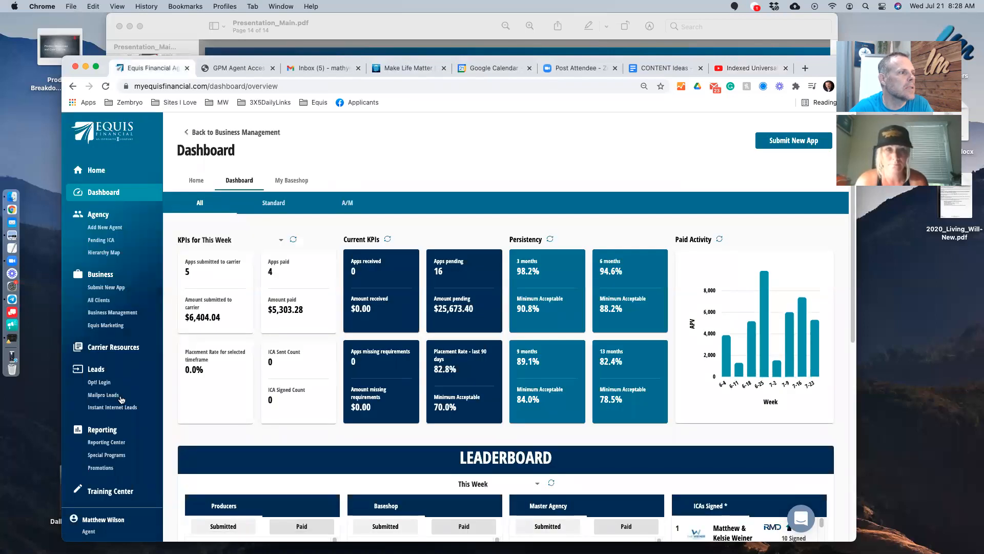
pyautogui.click(110, 489)
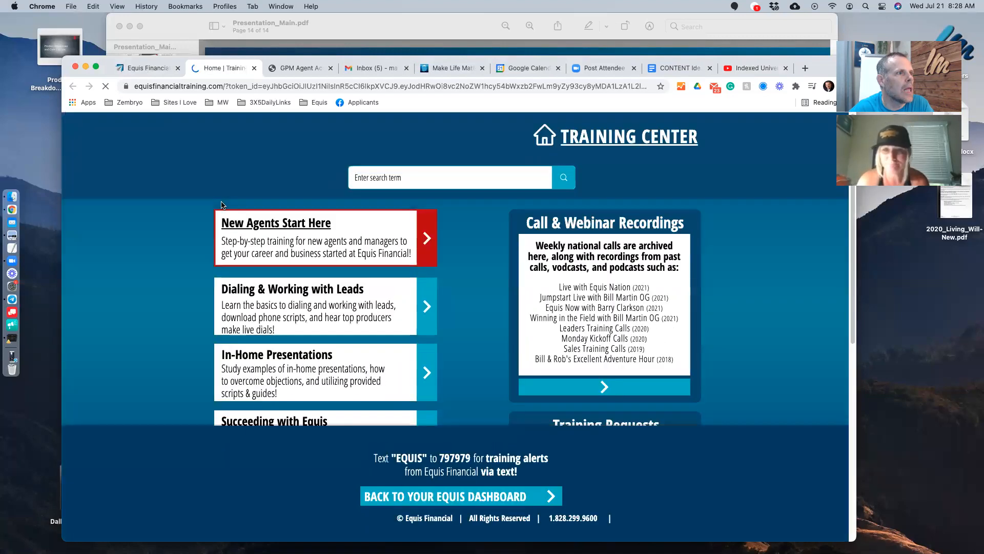
pyautogui.scroll(-5, 298, 391)
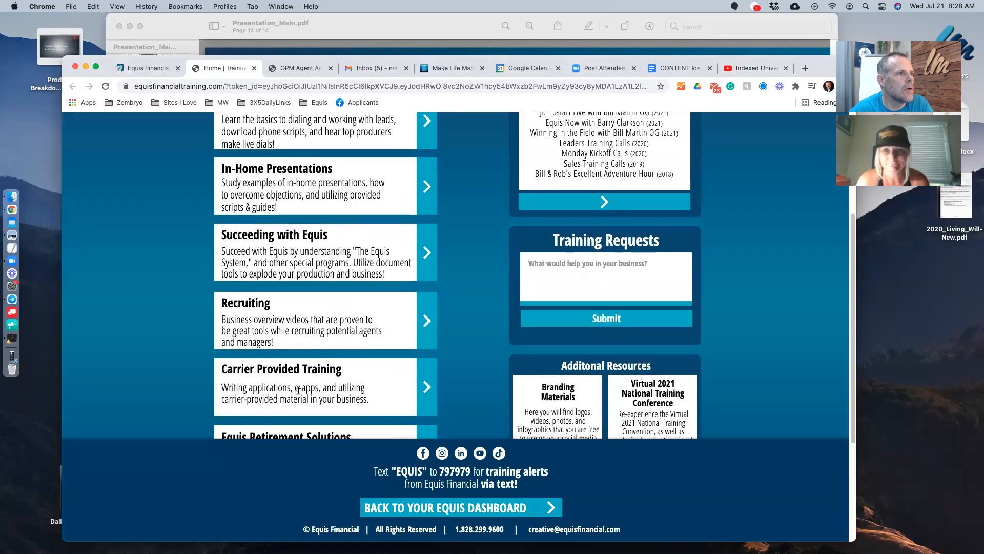
pyautogui.scroll(-4, 299, 390)
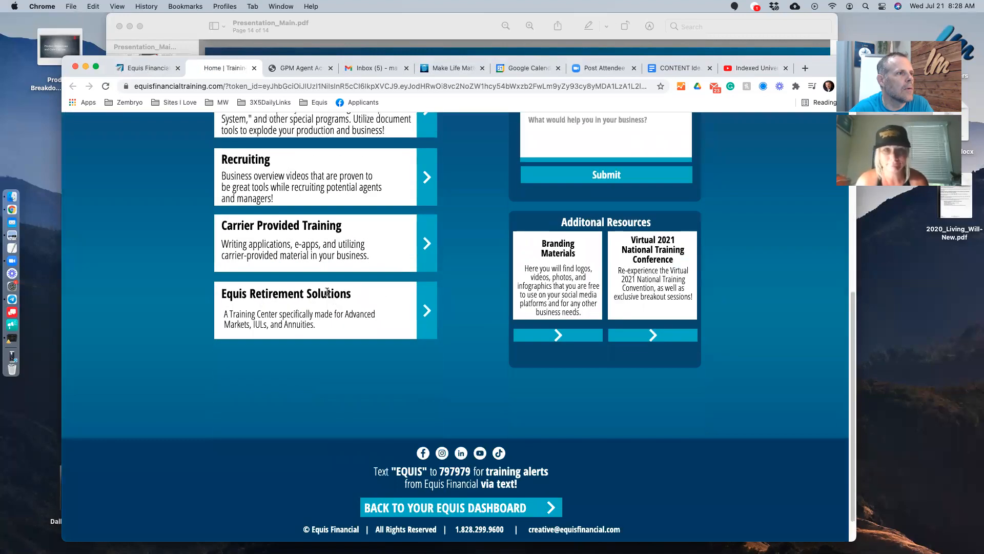
pyautogui.click(427, 310)
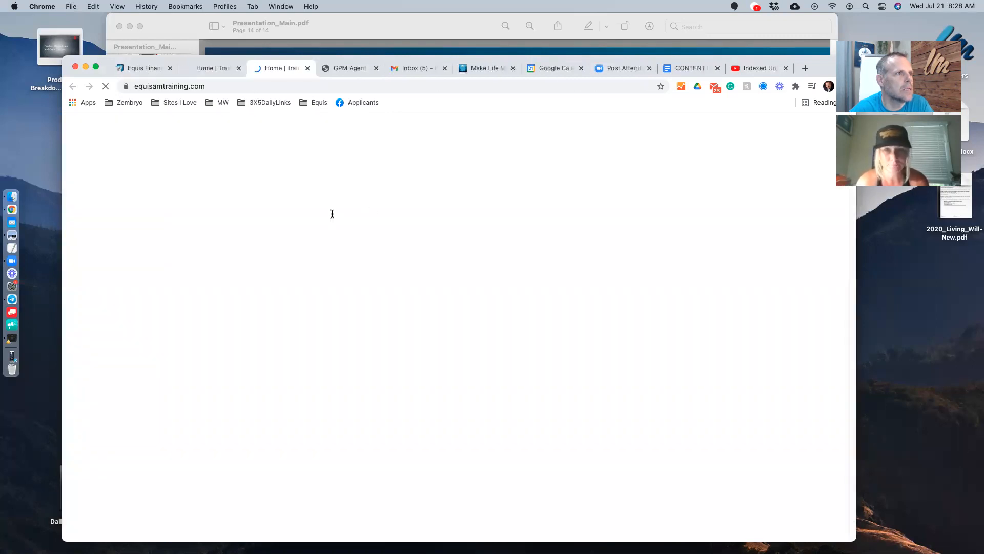
pyautogui.scroll(-2, 332, 215)
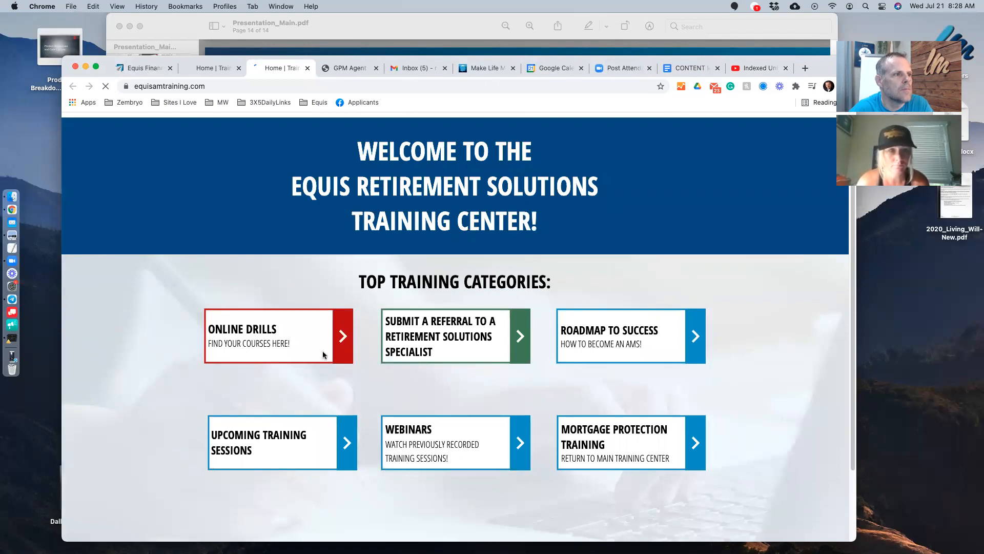
# - Open Online Drills Module 1 and dismiss the module list covering its welcome video
pyautogui.click(340, 338)
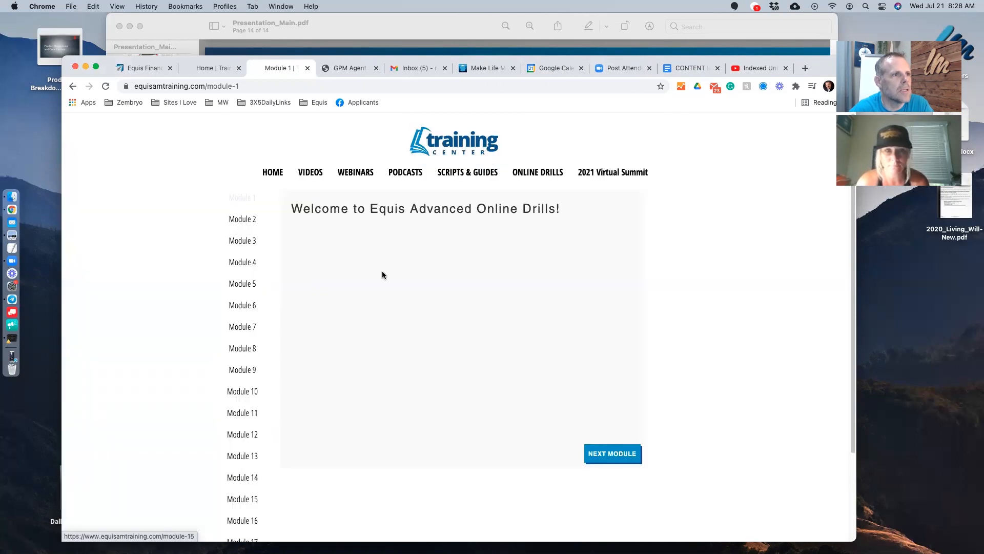
pyautogui.scroll(-3, 495, 377)
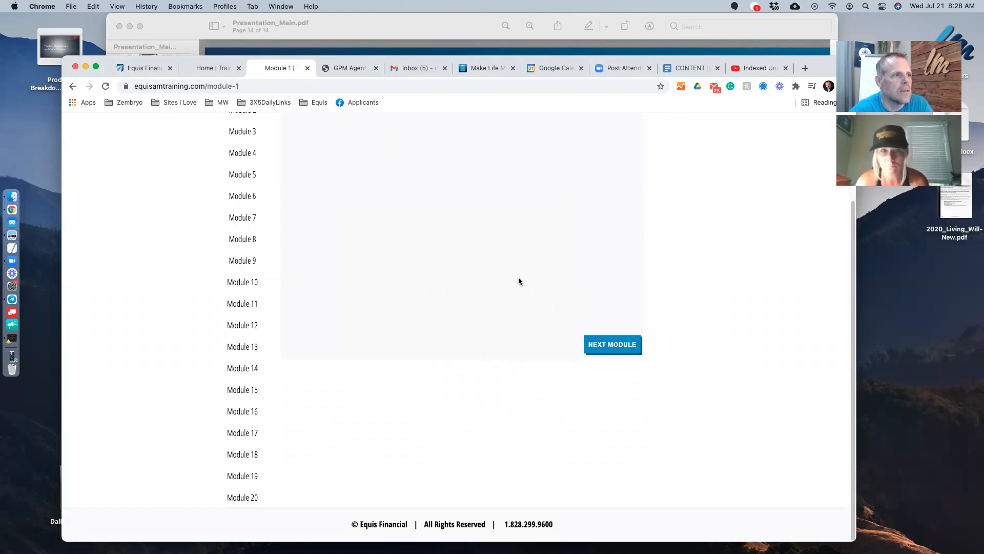
pyautogui.scroll(2, 518, 277)
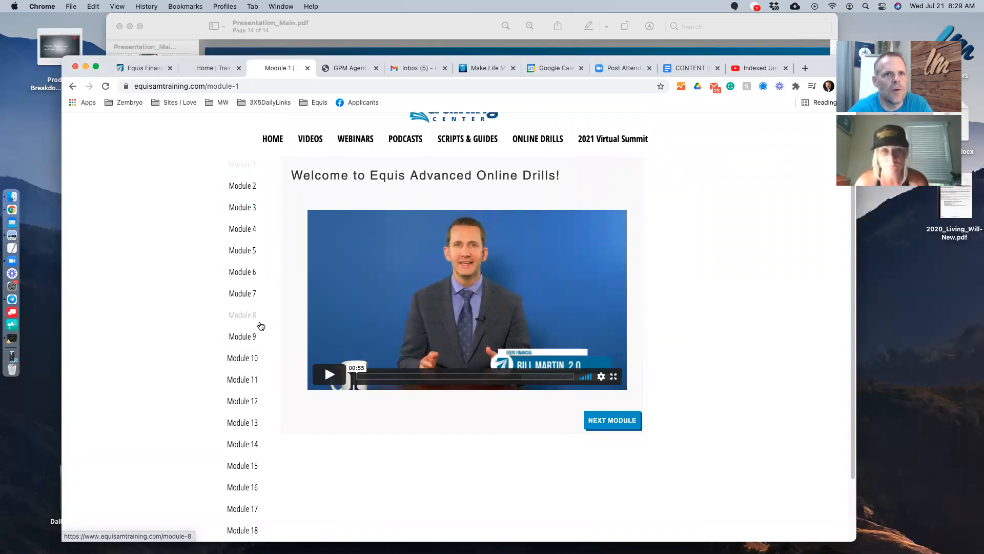
pyautogui.scroll(-2, 231, 405)
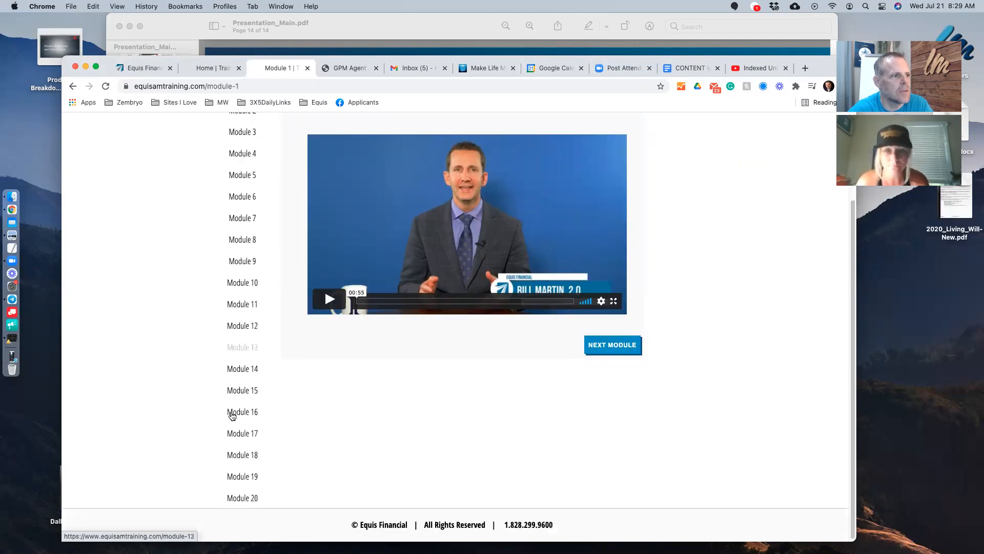
pyautogui.scroll(4, 246, 359)
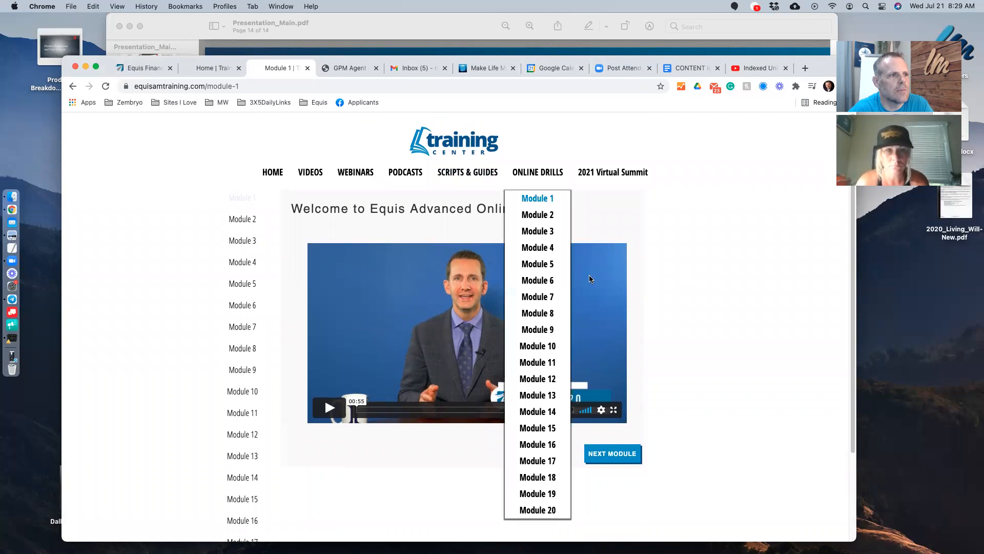
pyautogui.click(711, 364)
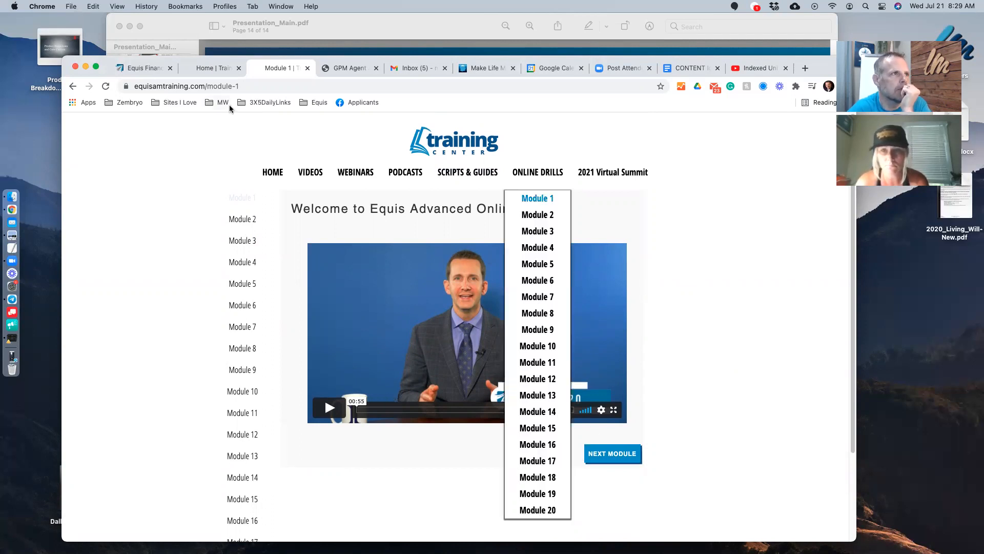
pyautogui.click(161, 148)
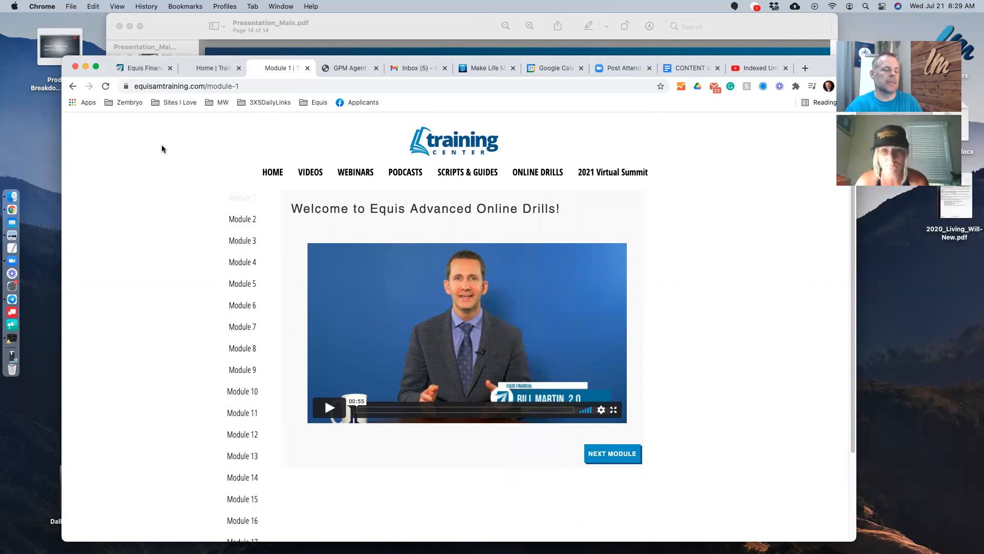